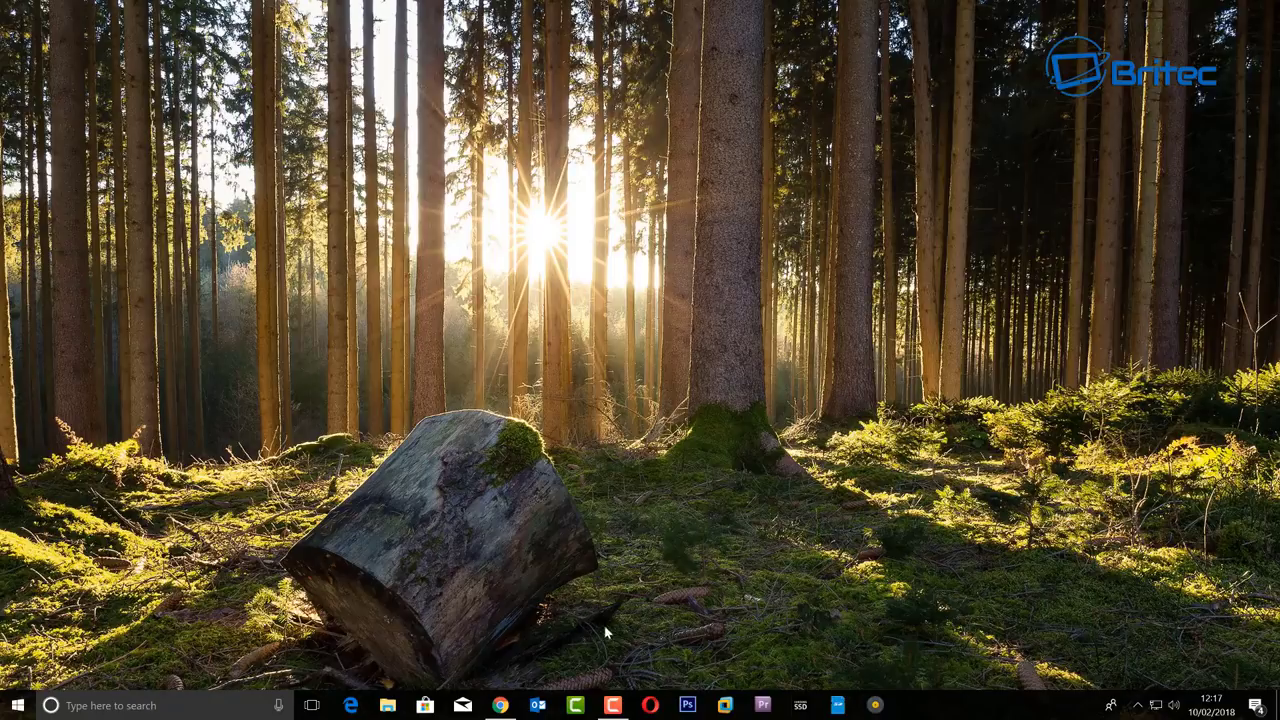
- Bring up Chrome on obsproject.com with the OBS Studio 21.0.1 Windows installer downloaded
left_click(500, 705)
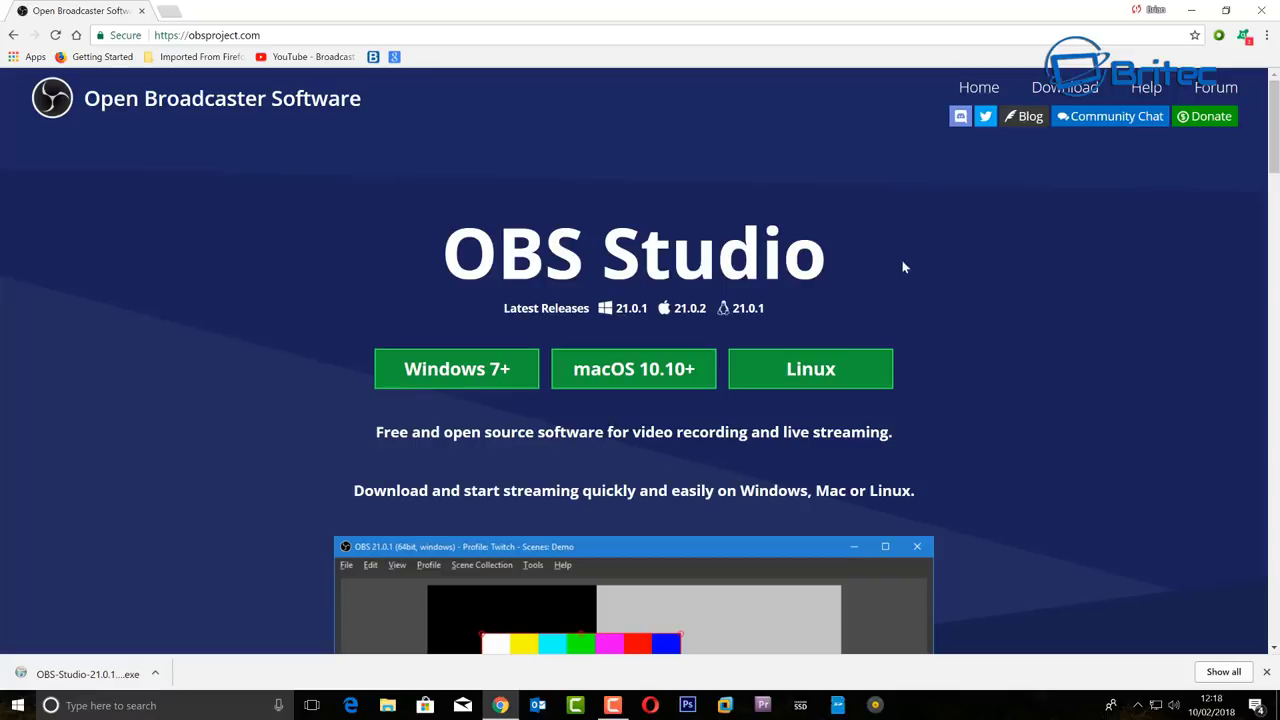
- Run the OBS Studio 21.0.1 installer with the default location and components
left_click(88, 674)
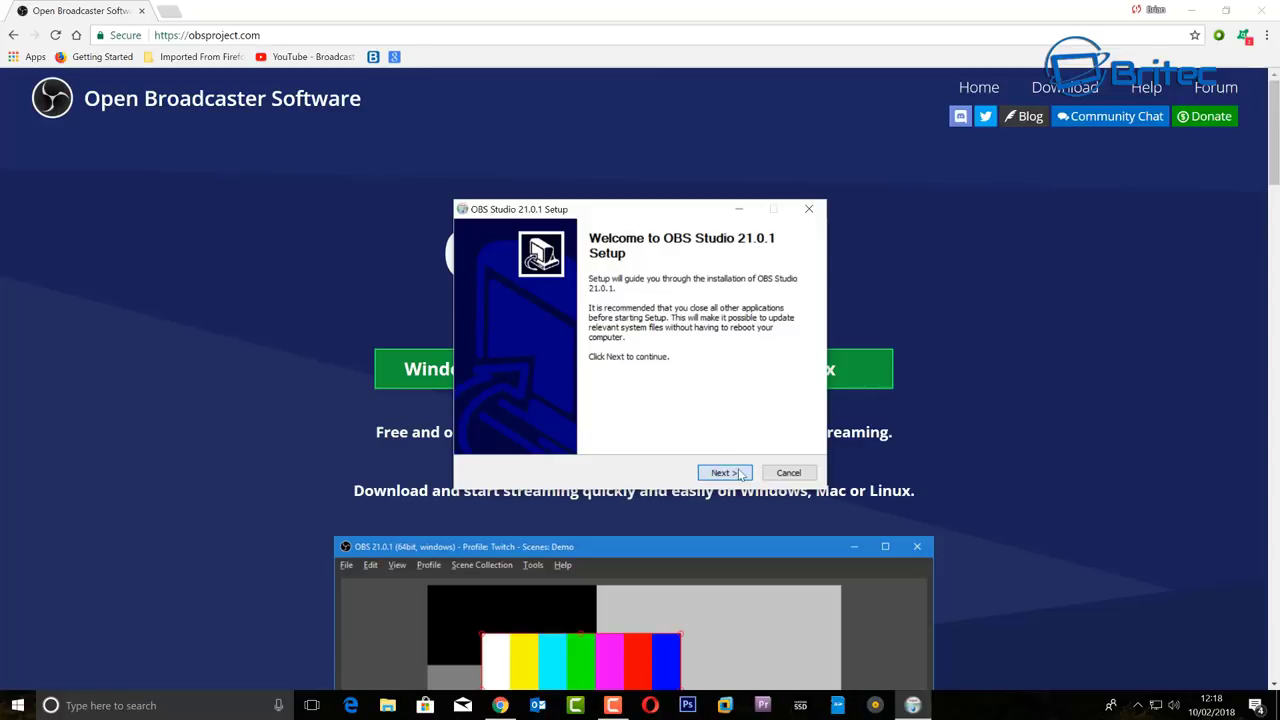
left_click(724, 473)
left_click(731, 478)
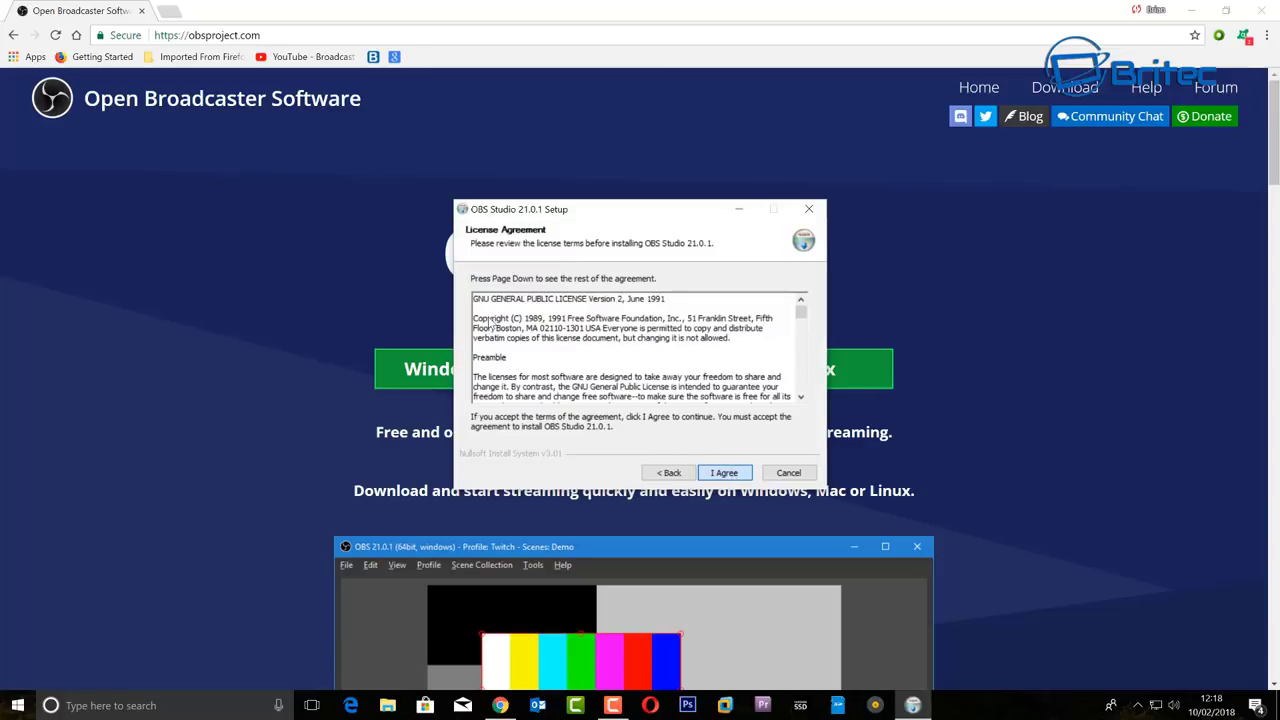
left_click(728, 476)
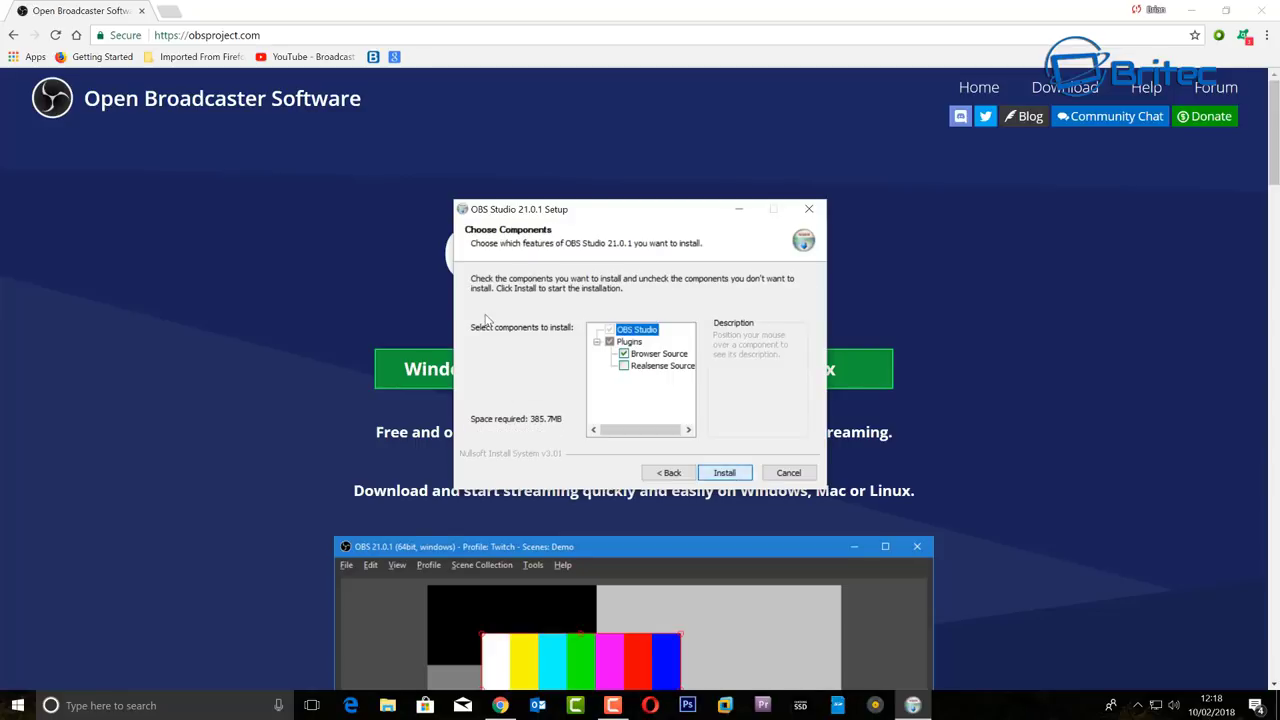
left_click(725, 478)
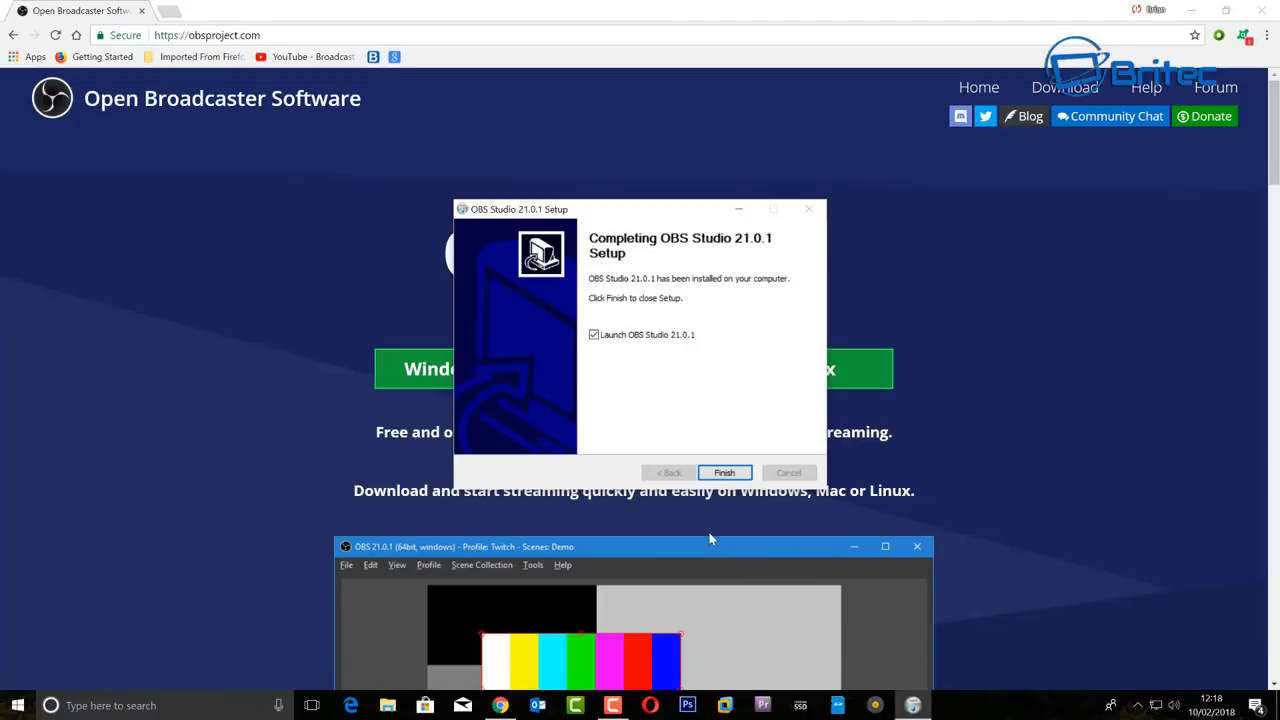
- Finish setup to launch OBS, minimise Chrome and accept the OBS licence agreement
left_click(730, 478)
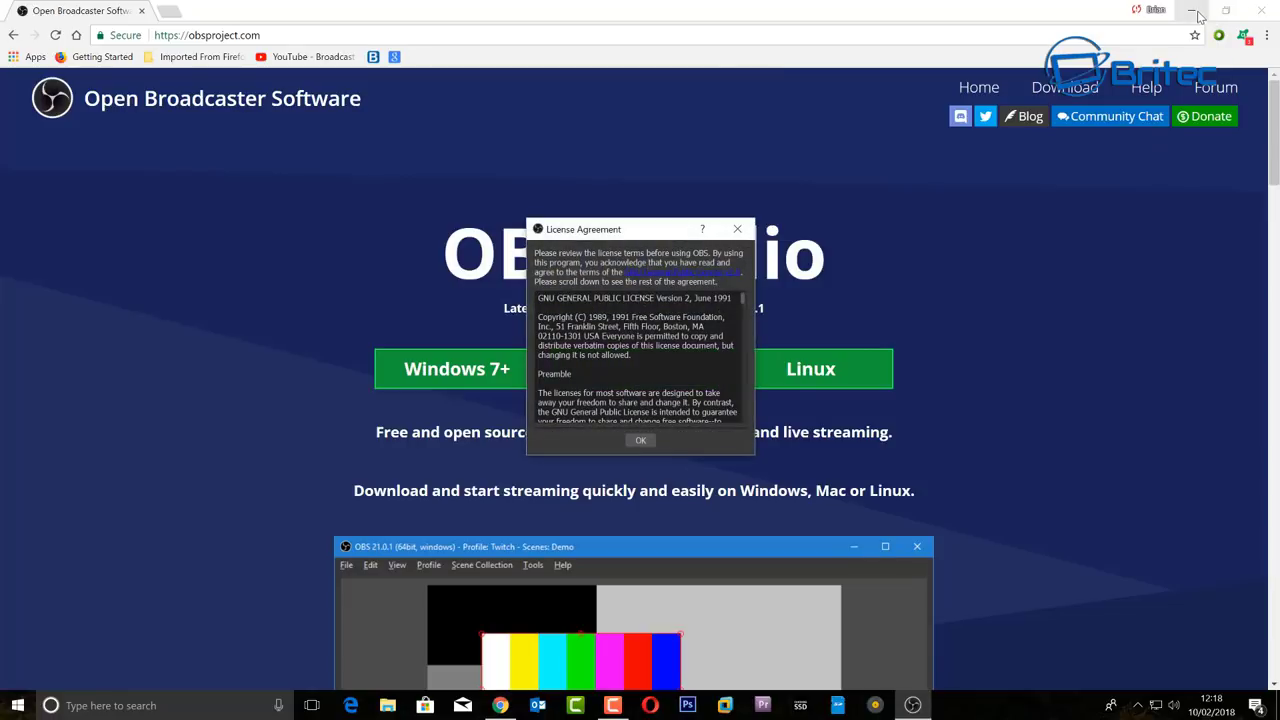
left_click(1195, 12)
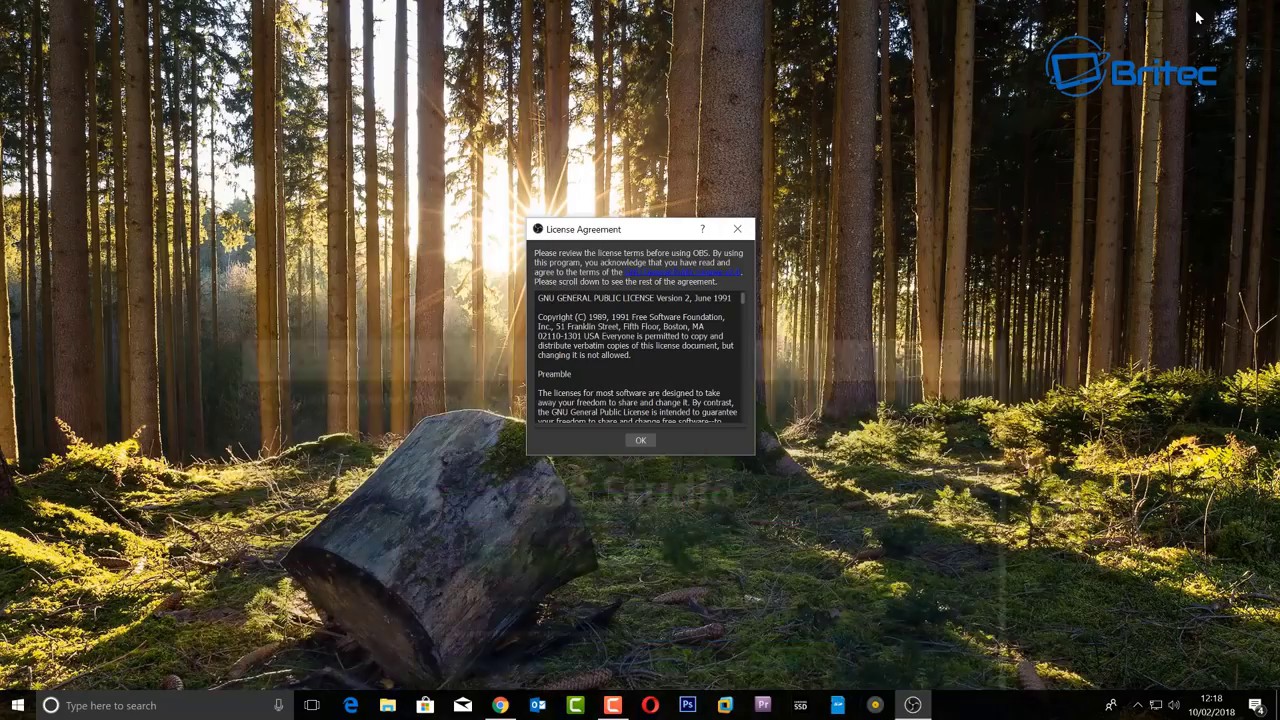
left_click(641, 441)
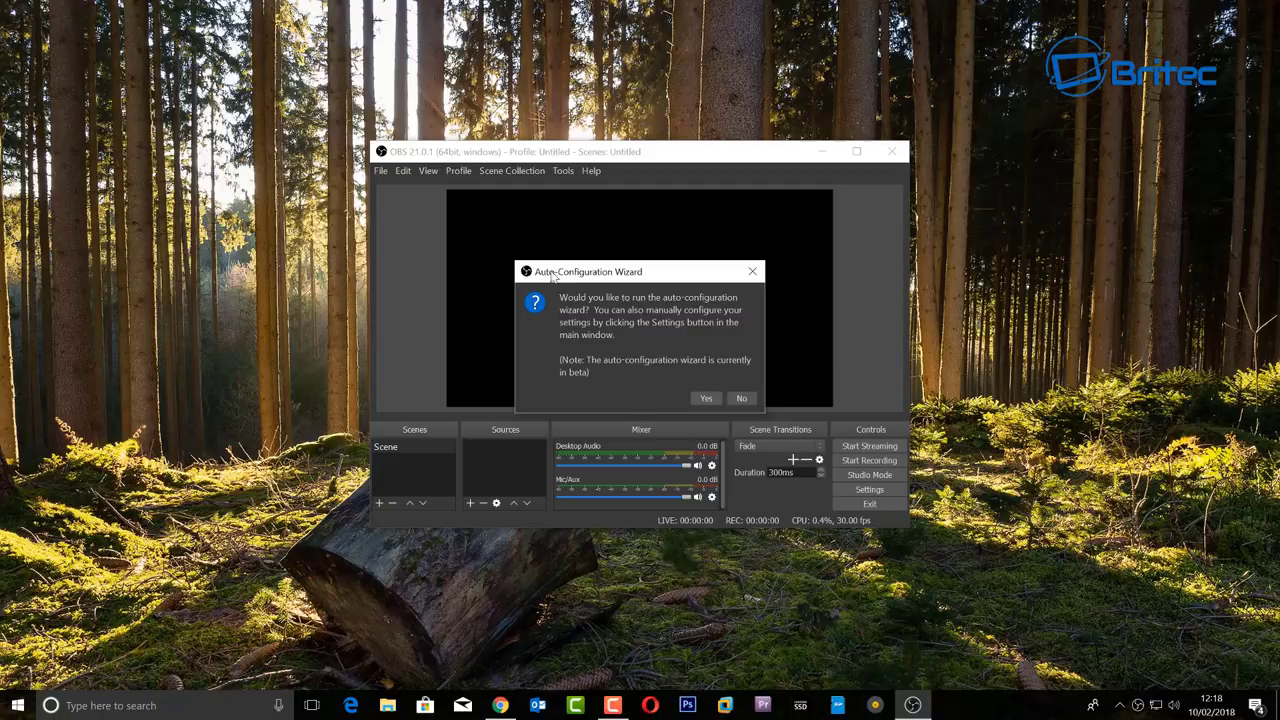
- Decline the Auto-Configuration Wizard and drag the OBS window corners outward to enlarge it
left_click(741, 399)
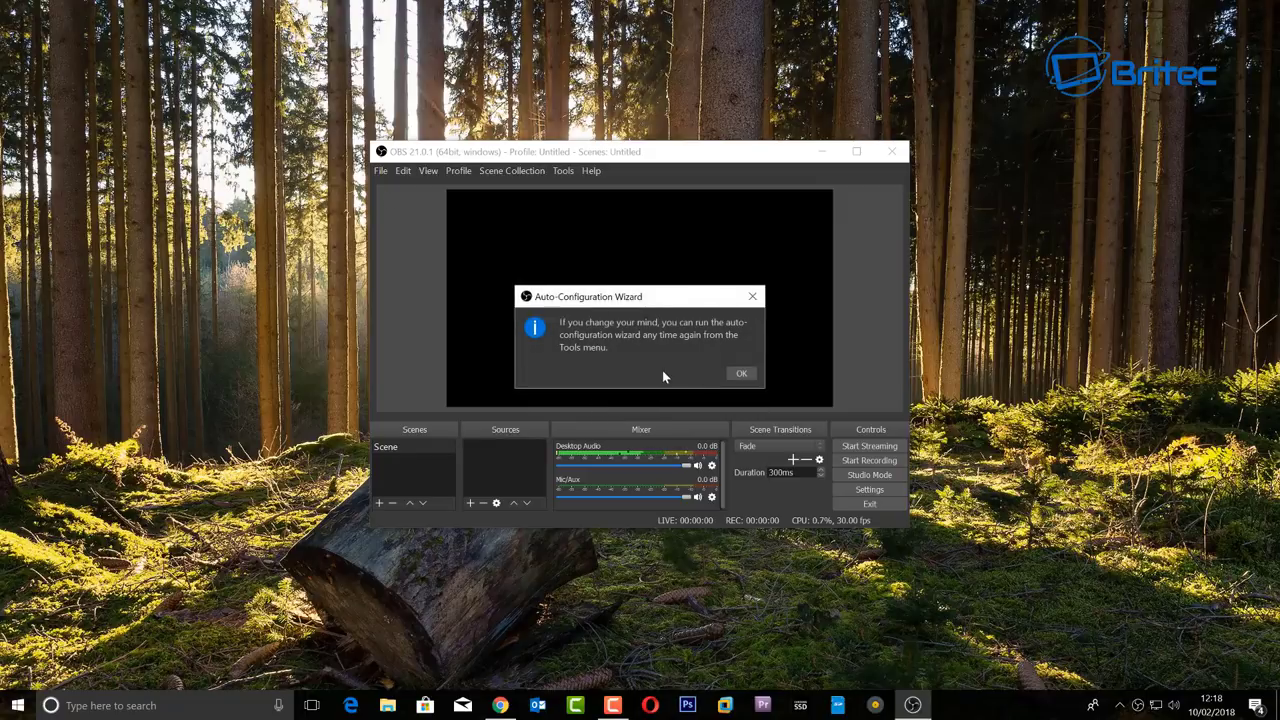
left_click(741, 374)
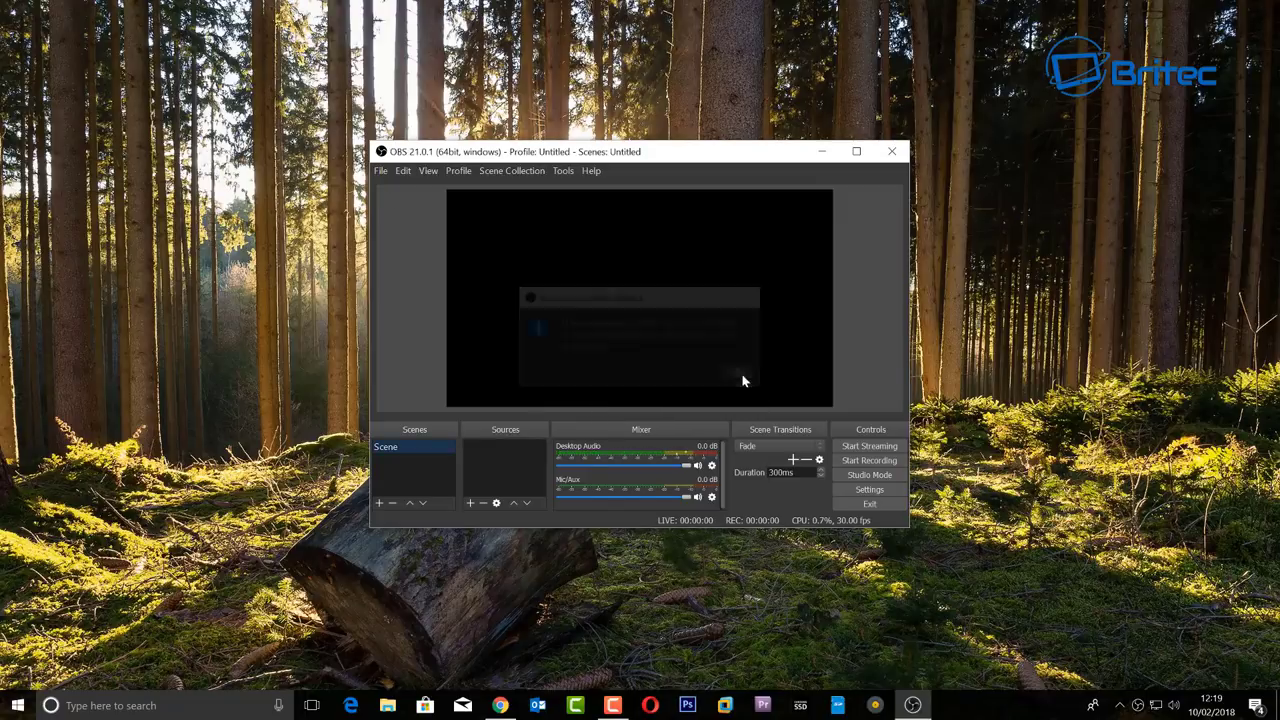
left_click_drag(368, 140, 182, 36)
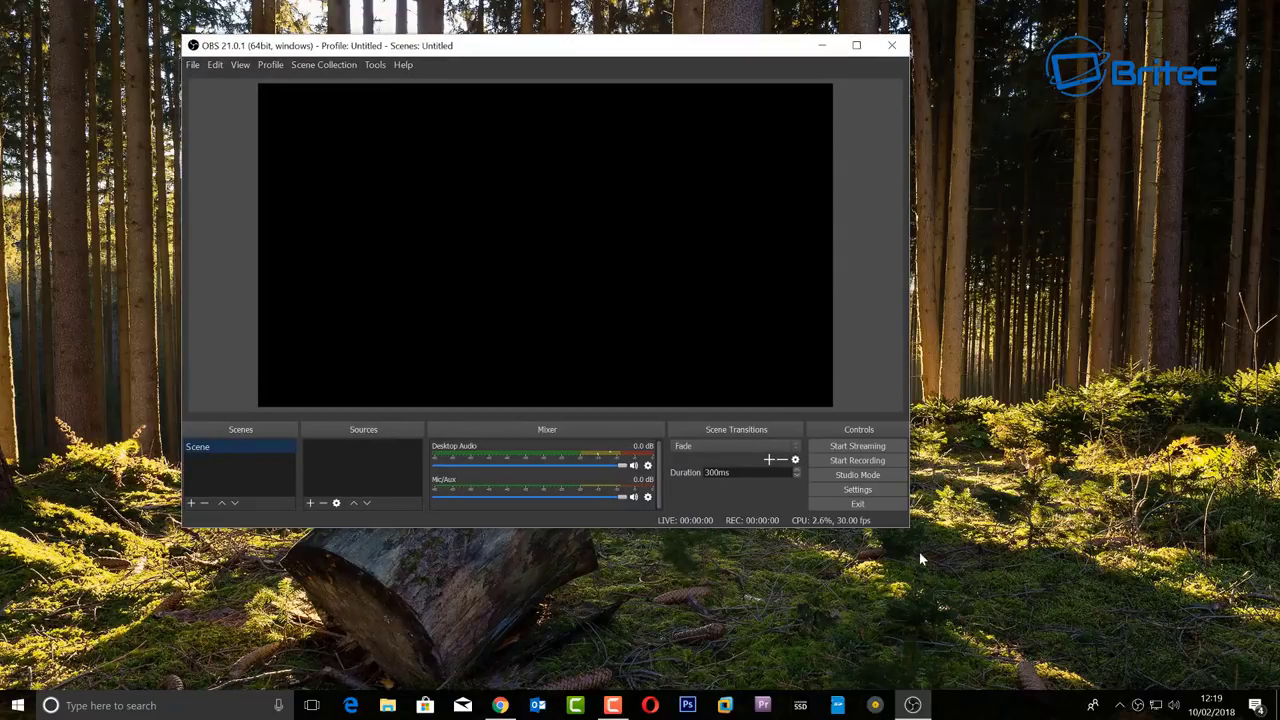
left_click_drag(907, 526, 1090, 638)
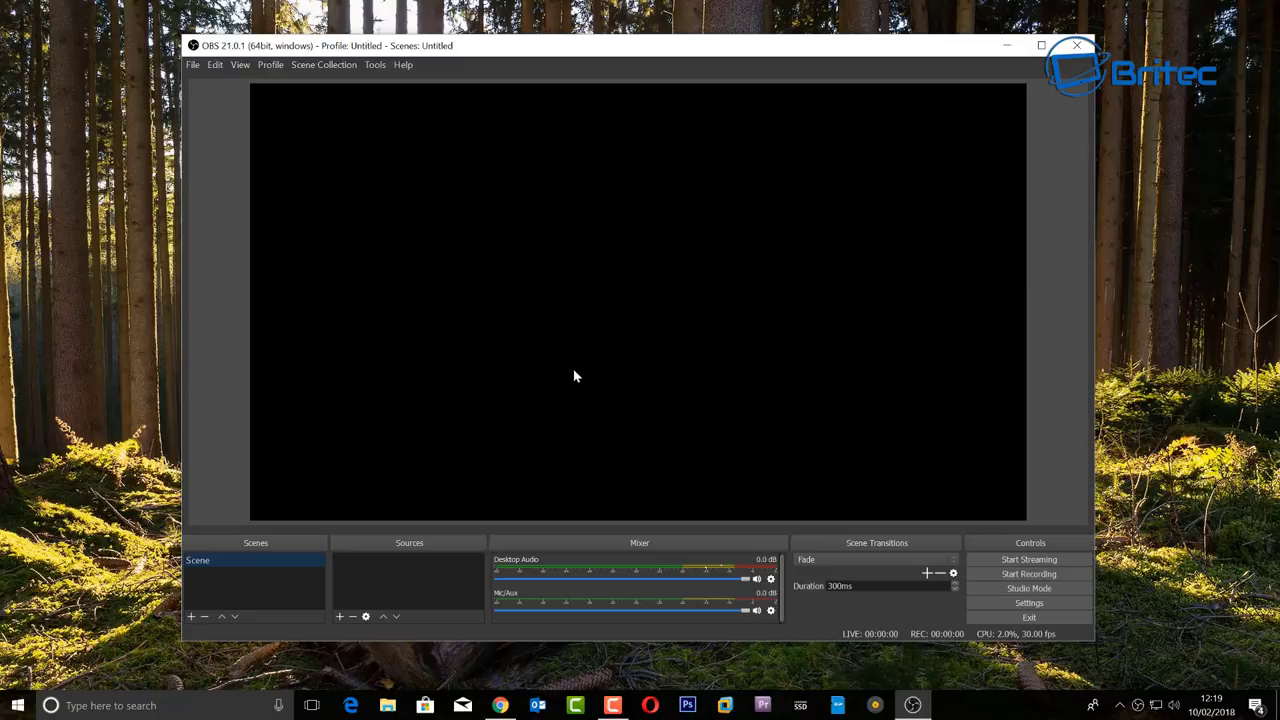
- Check the preview and Scene context menus, then bring up the Sources add list (Display Capture, Game Capture, etc.)
left_click(607, 338)
right_click(548, 292)
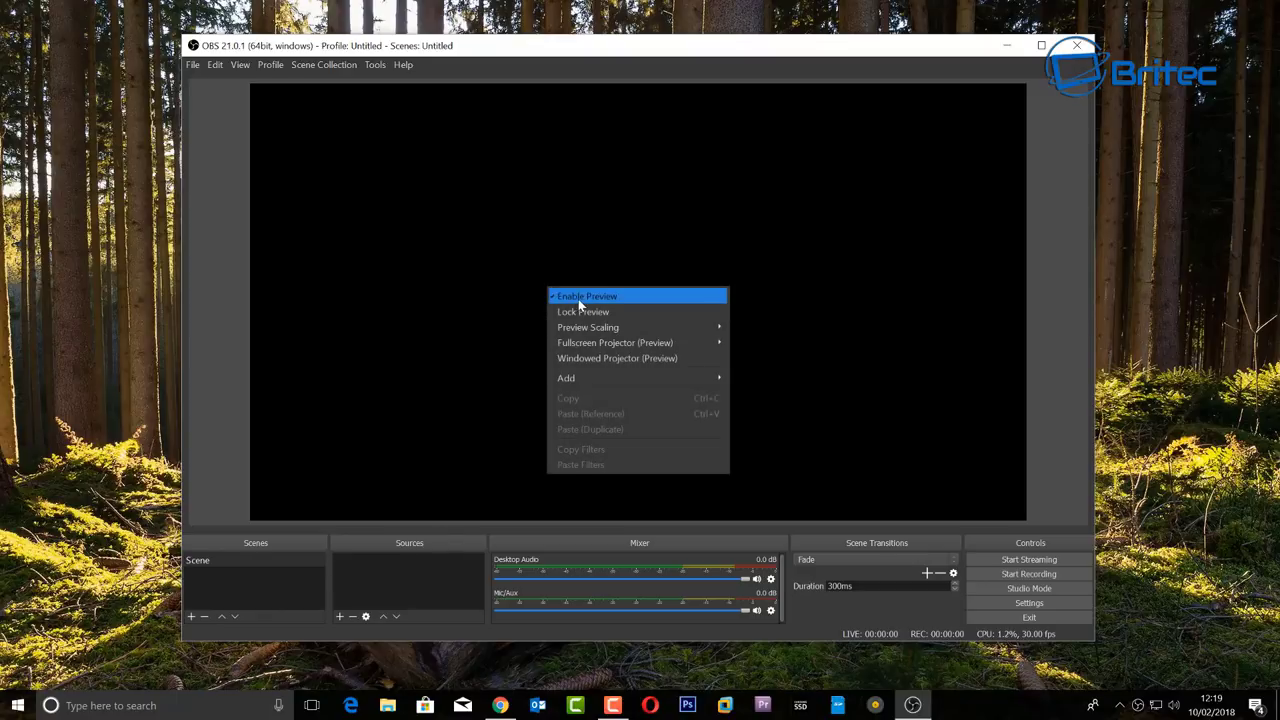
left_click(470, 314)
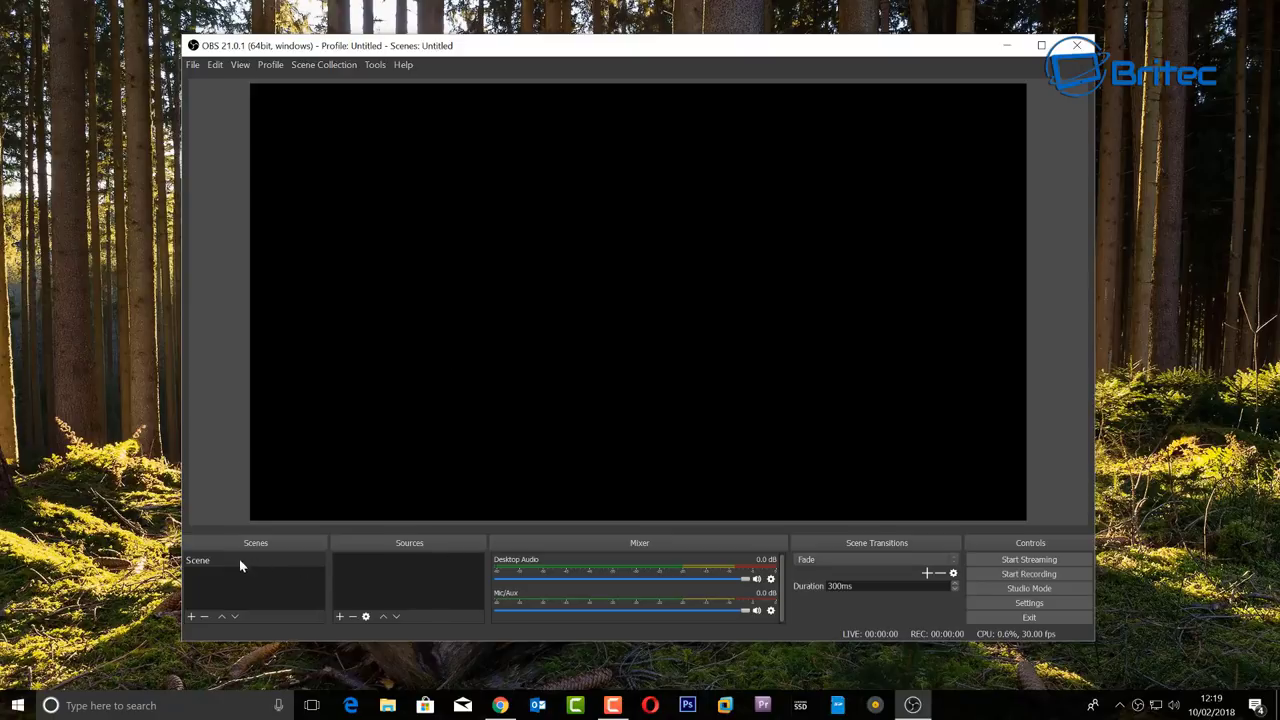
left_click(198, 561)
right_click(200, 557)
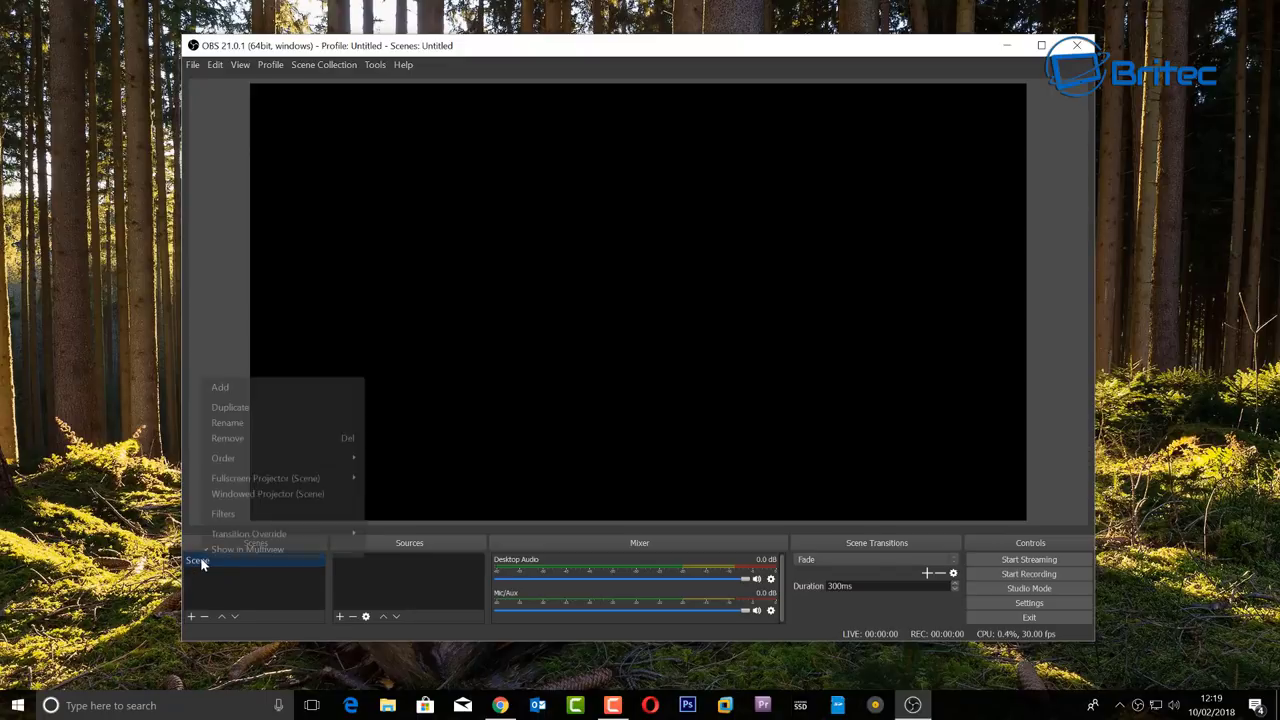
left_click(375, 585)
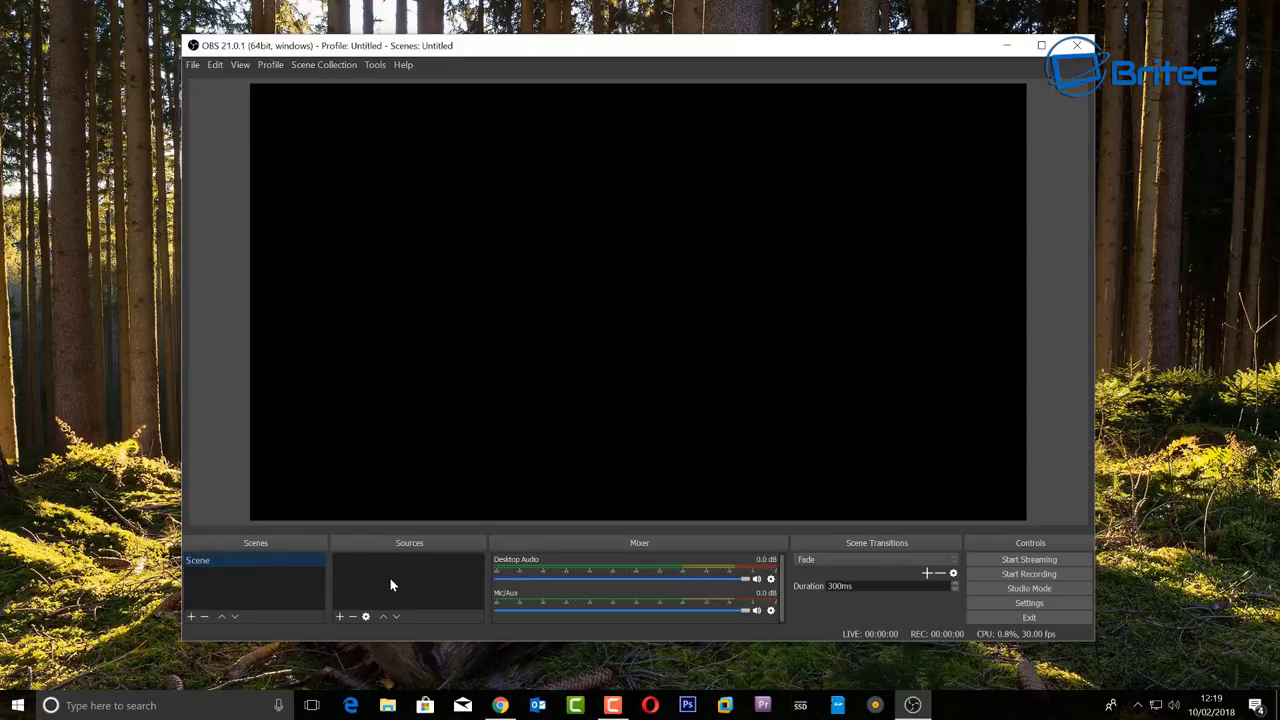
left_click(339, 616)
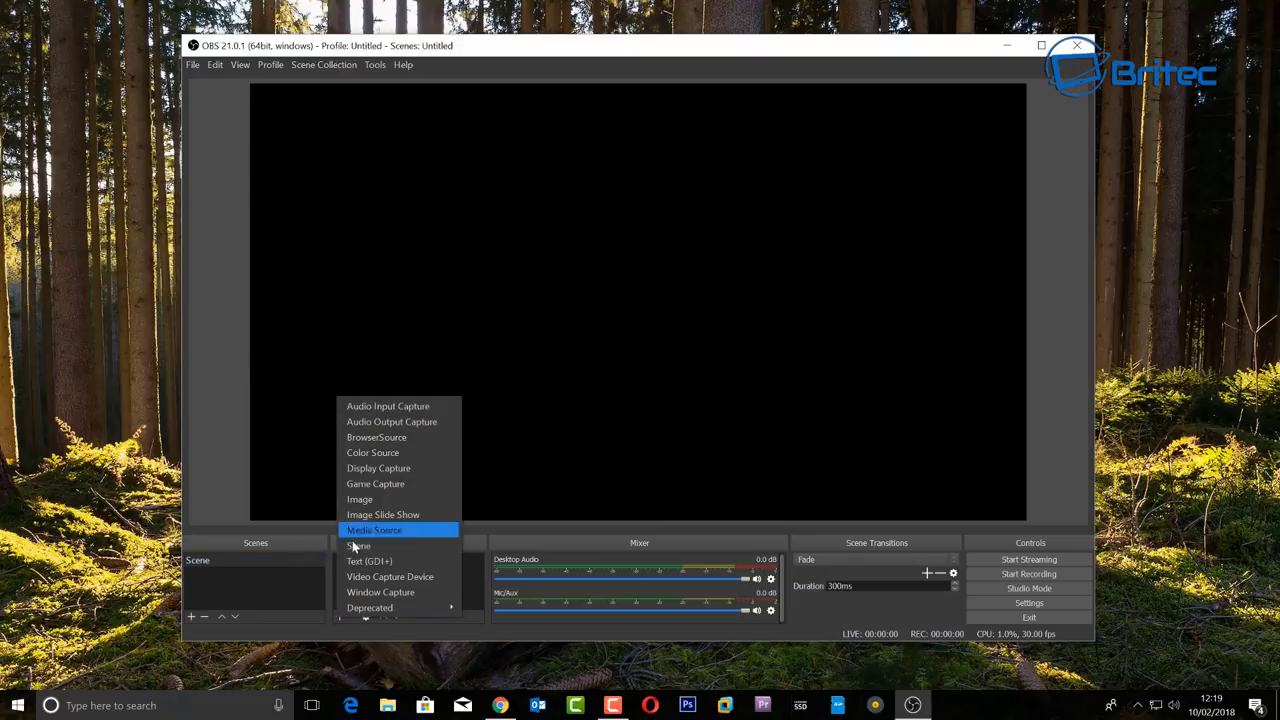
- Add a Display Capture source named 'Desktop Capture' showing the 2560x1440 display
left_click(386, 470)
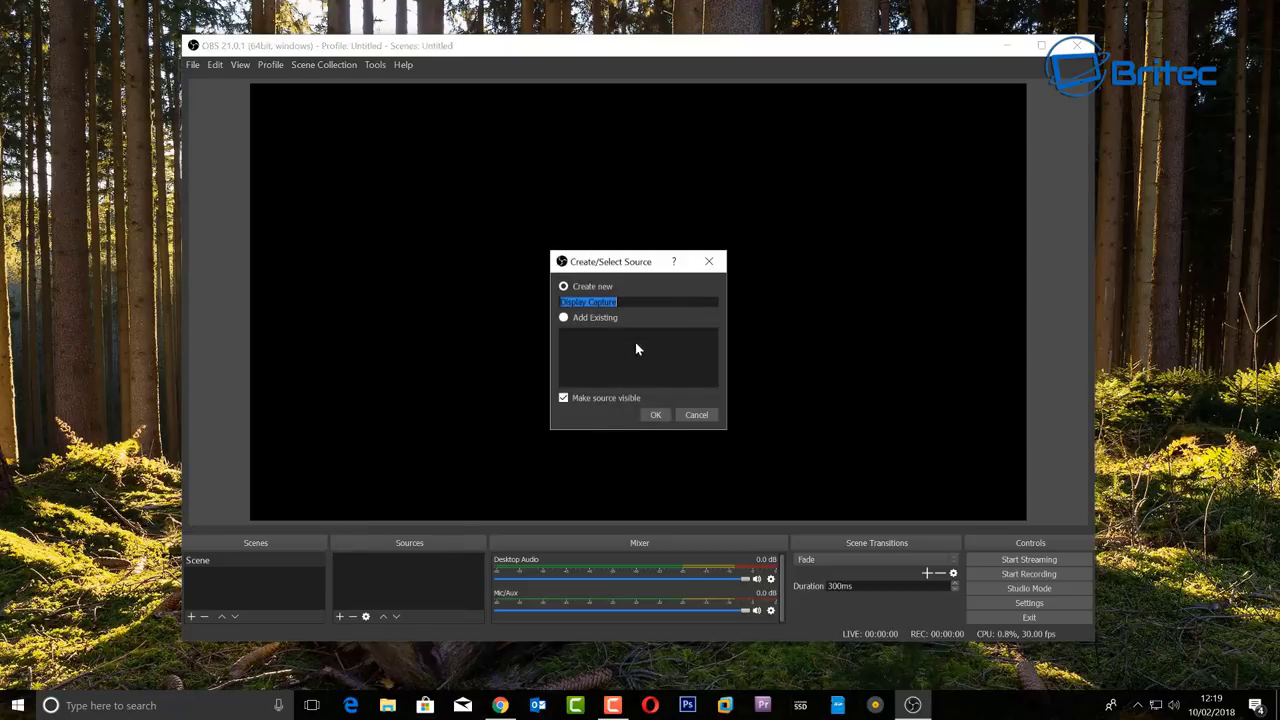
left_click(600, 301)
double_click(573, 301)
type("Desktop")
left_click(655, 415)
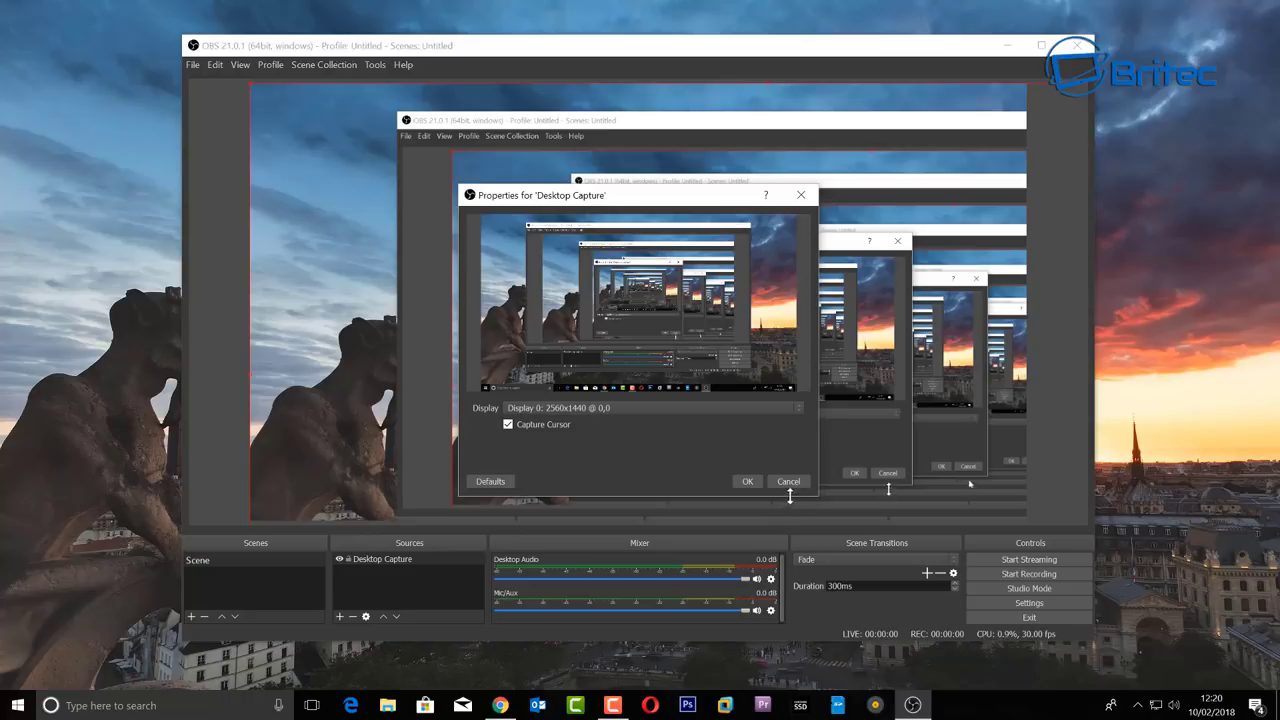
left_click(747, 482)
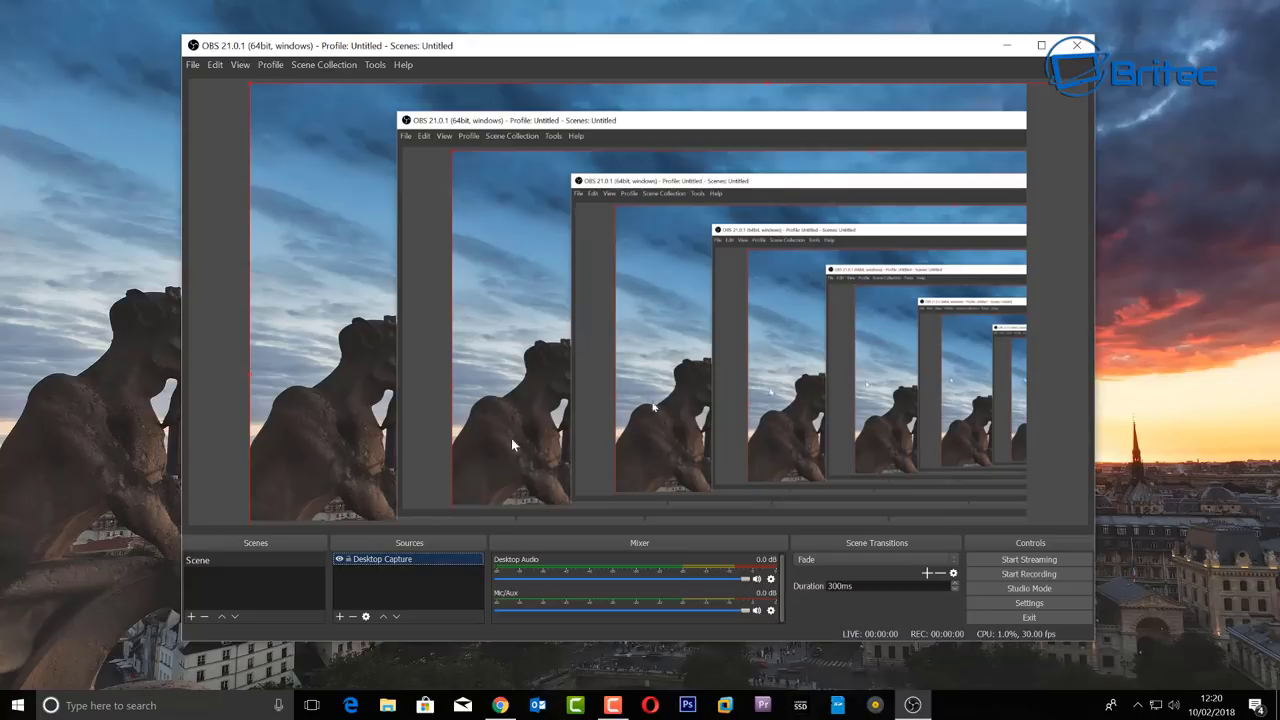
- Remove the Desktop Capture source and confirm, leaving the scene empty
right_click(369, 563)
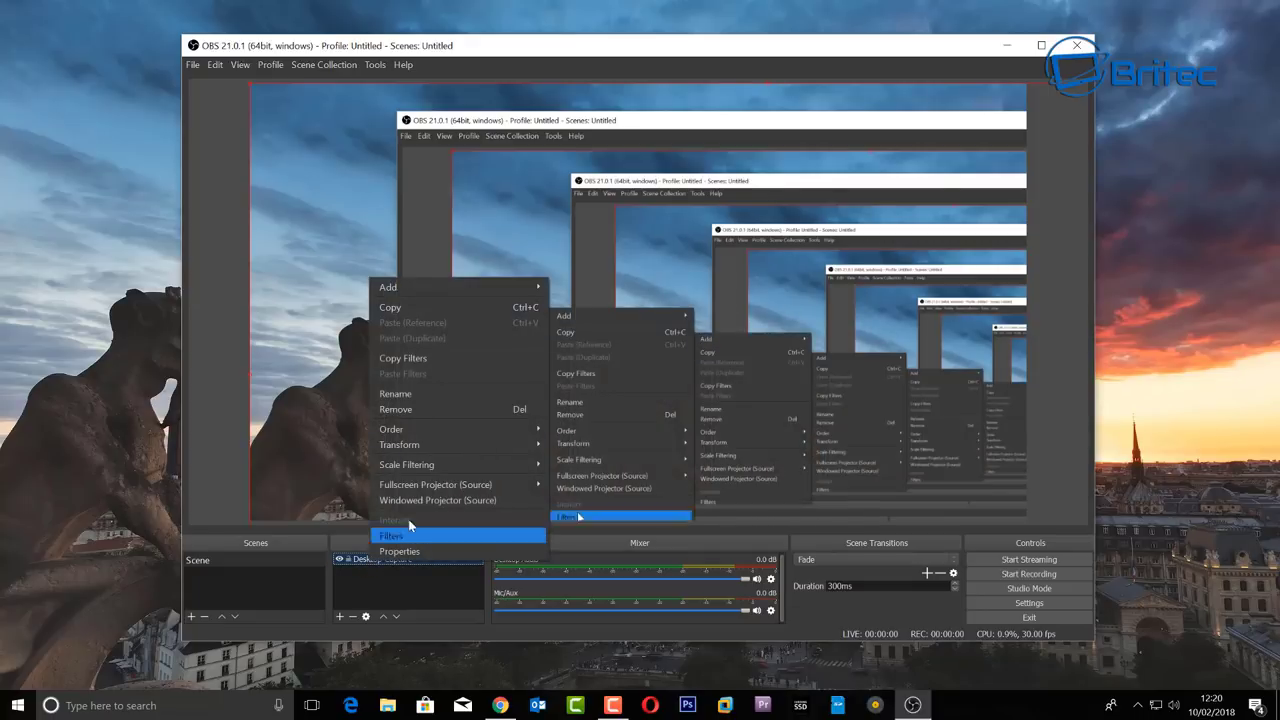
left_click(408, 414)
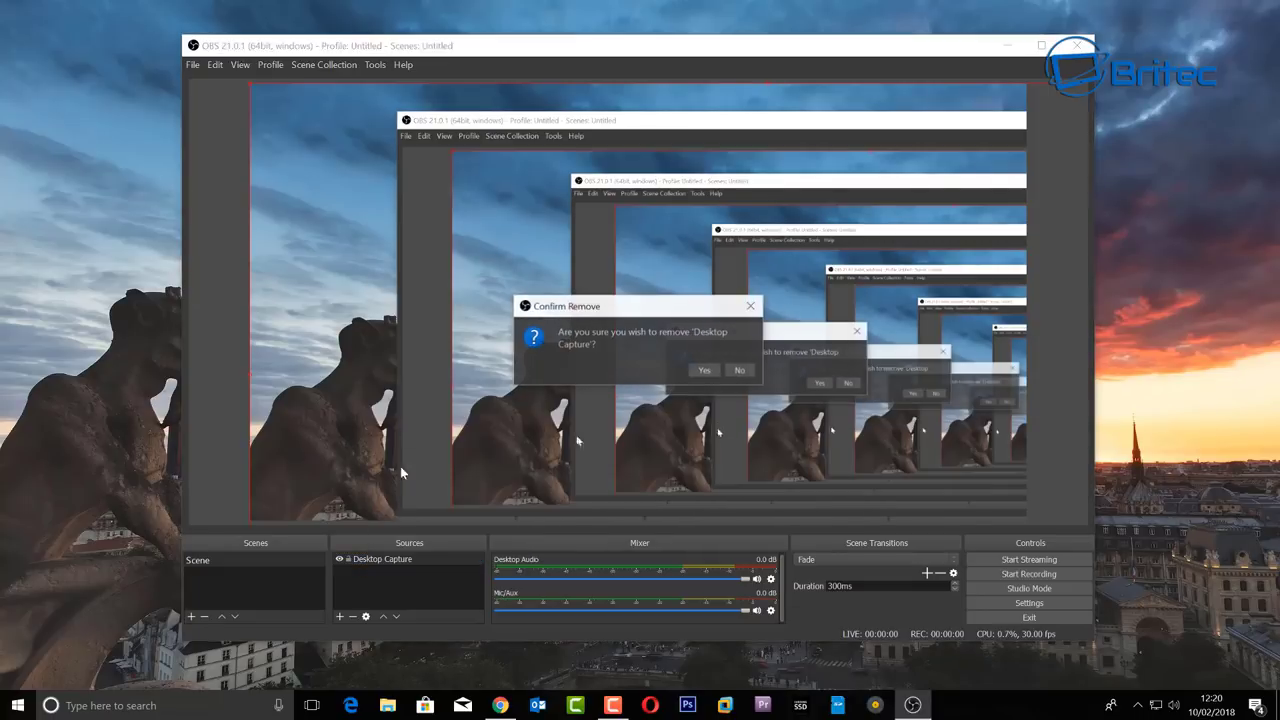
left_click(704, 373)
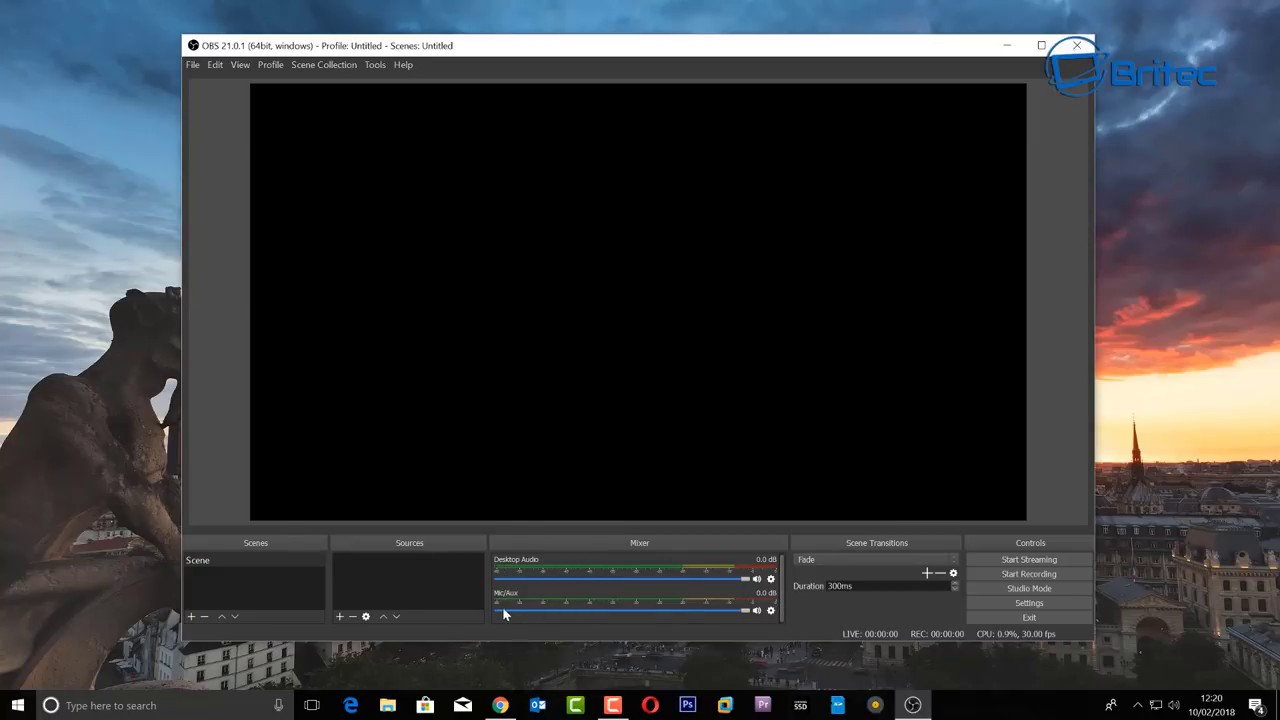
left_click(770, 611)
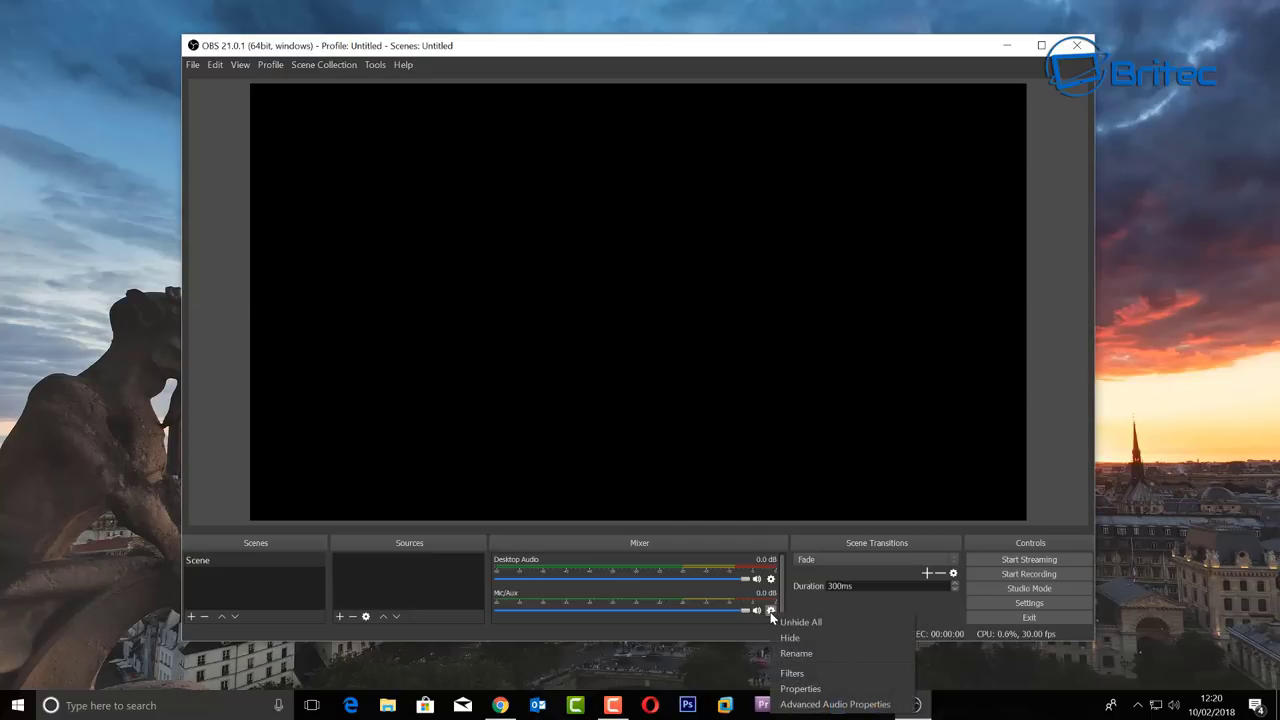
left_click(812, 690)
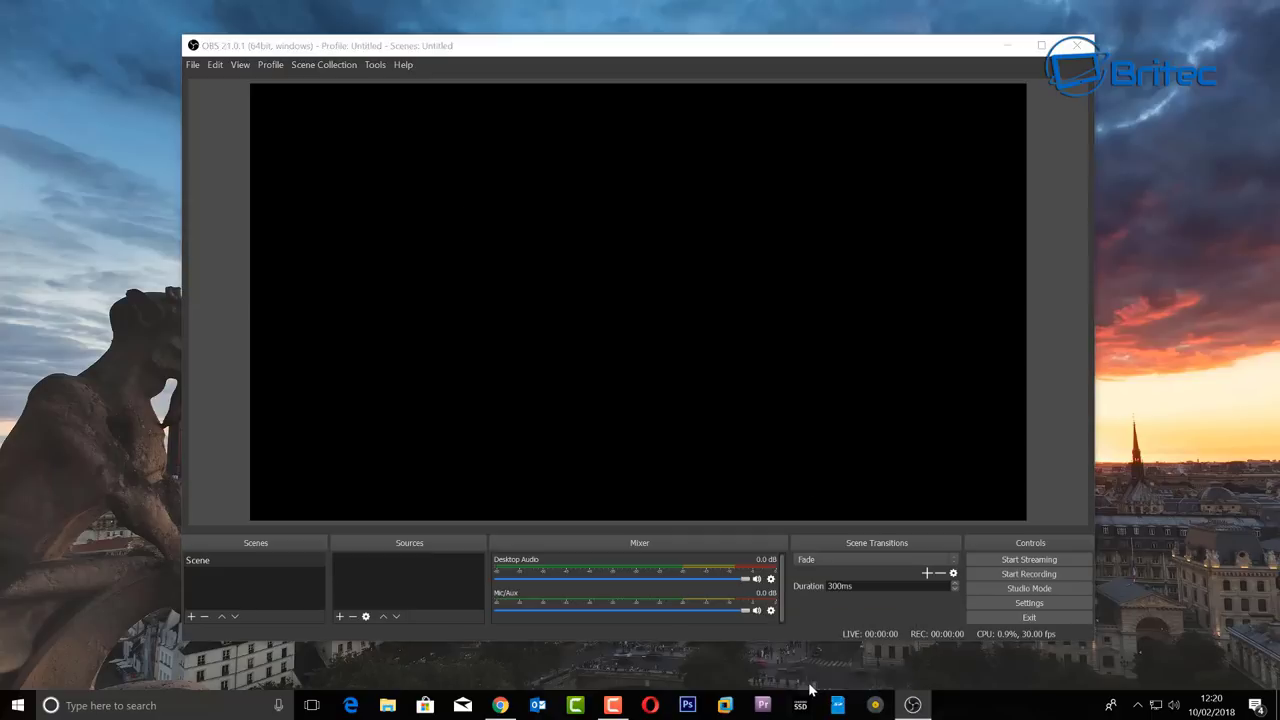
left_click(636, 409)
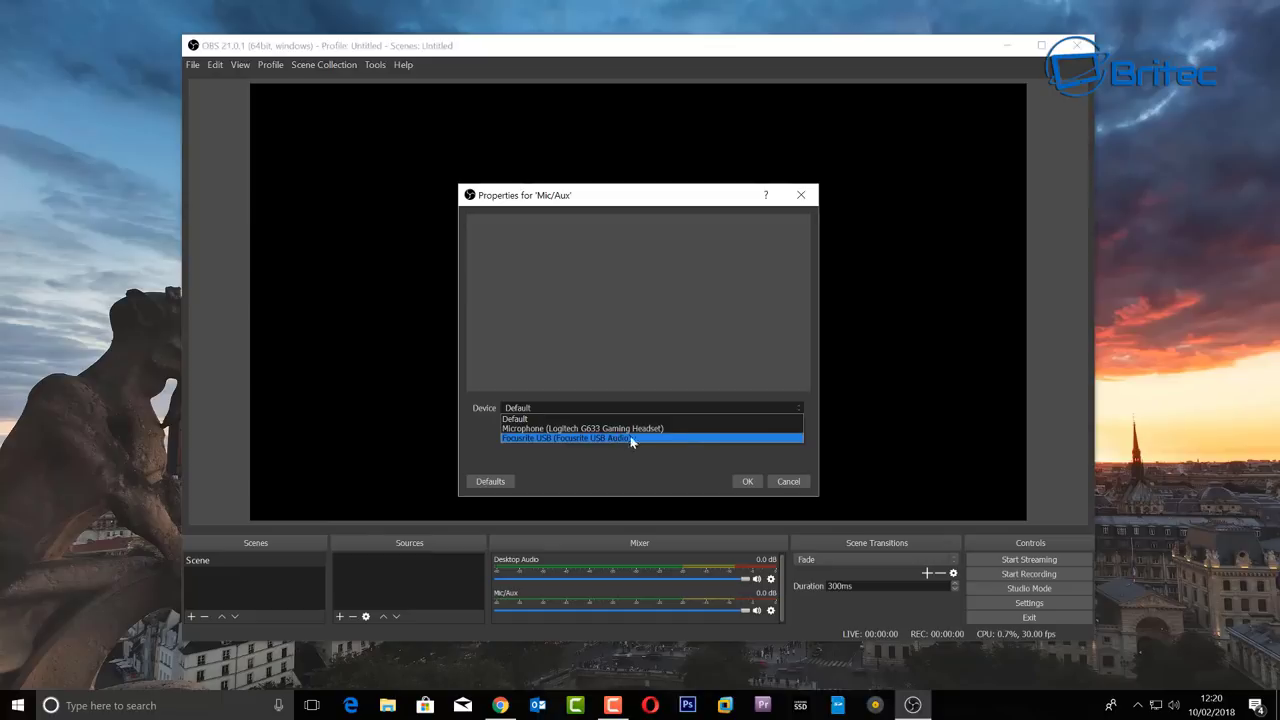
left_click(780, 481)
left_click(575, 410)
left_click(566, 438)
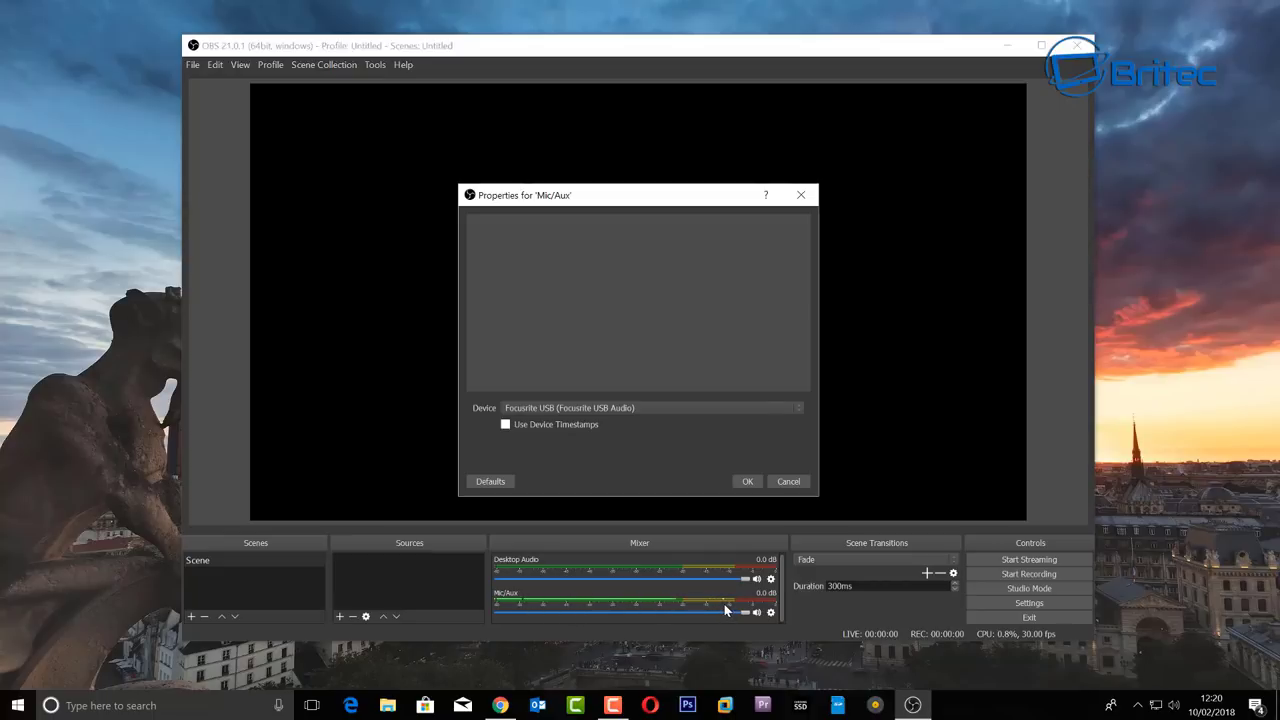
left_click(788, 482)
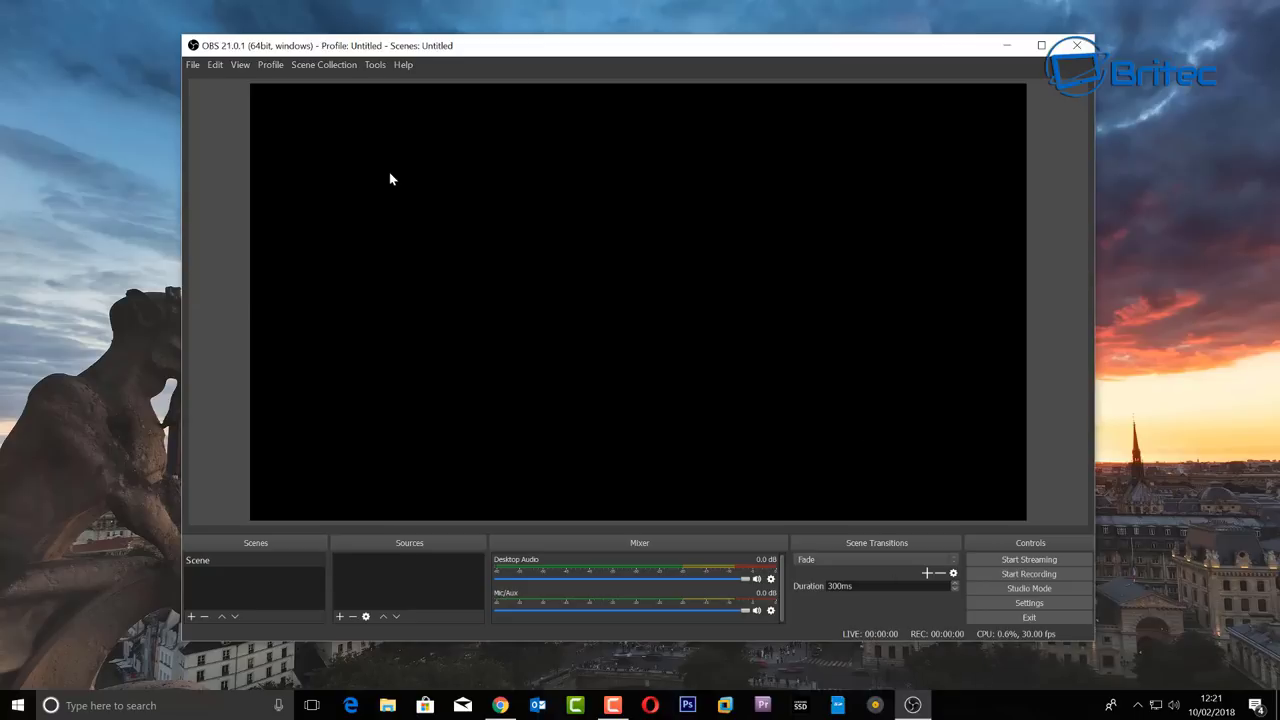
- Open OBS Settings from the File menu and review the theme list, keeping Dark for now
left_click(189, 66)
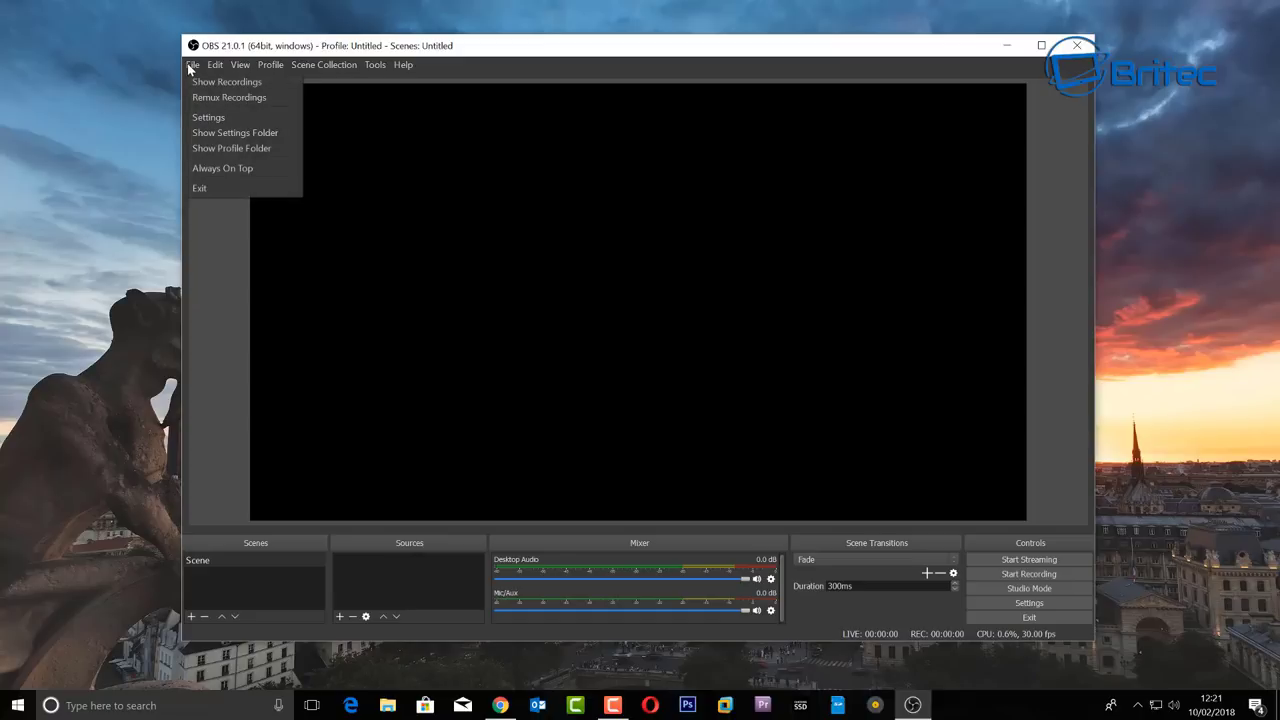
left_click(206, 119)
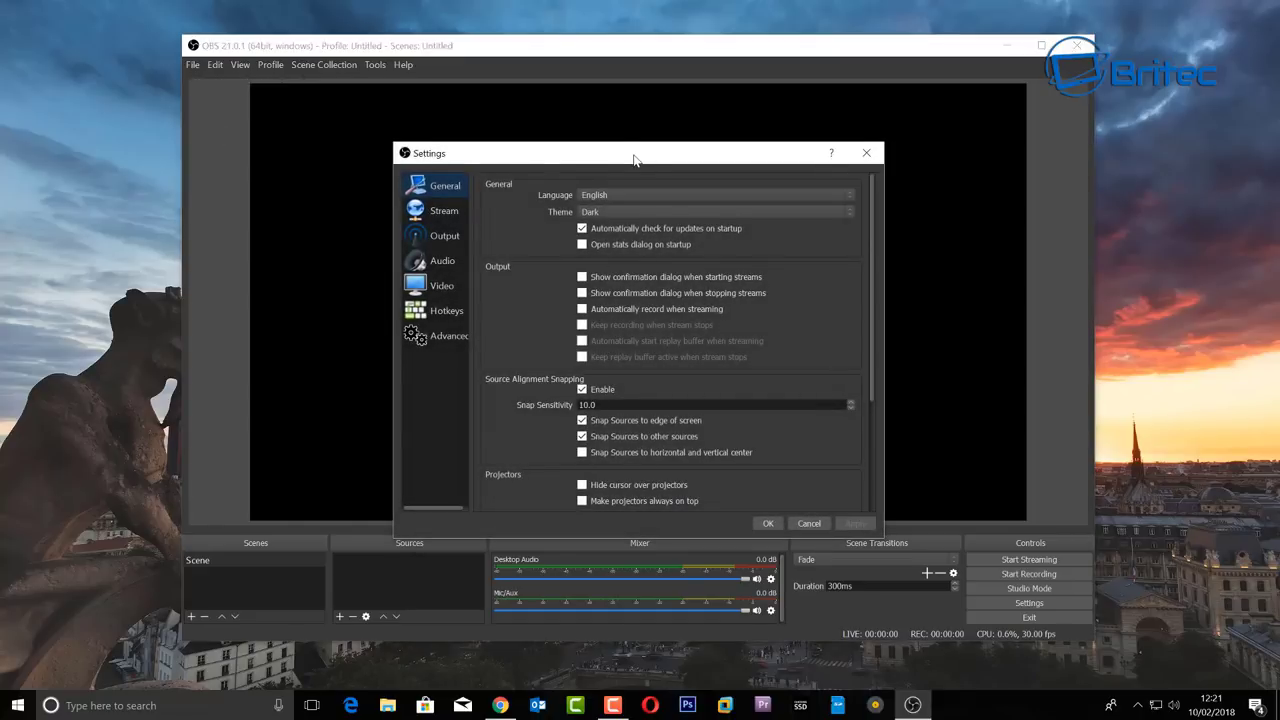
left_click_drag(633, 160, 613, 126)
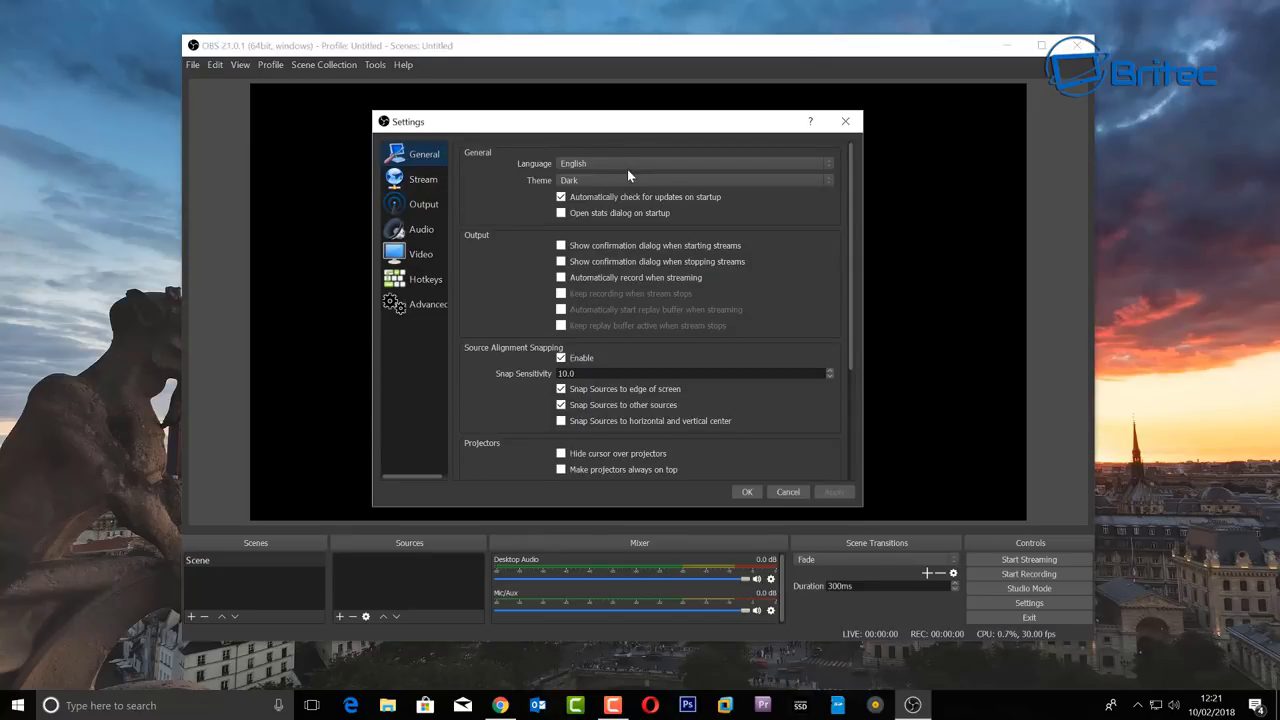
left_click(830, 182)
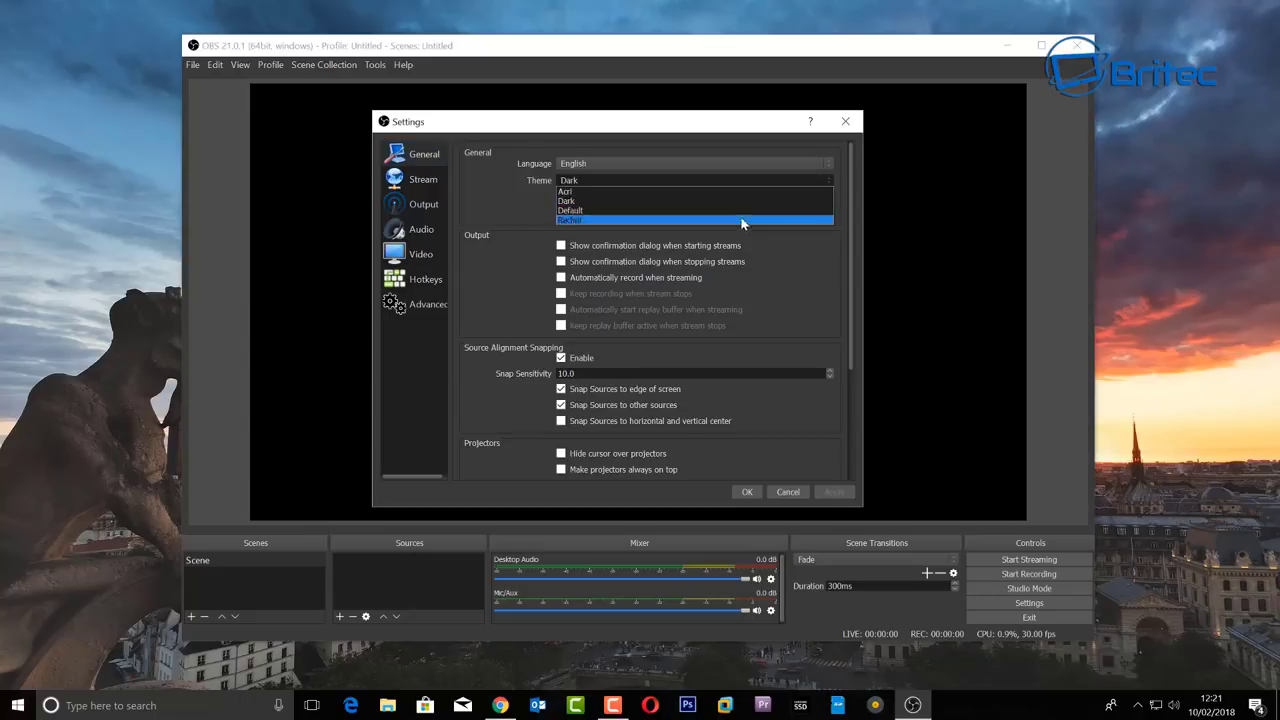
left_click(707, 201)
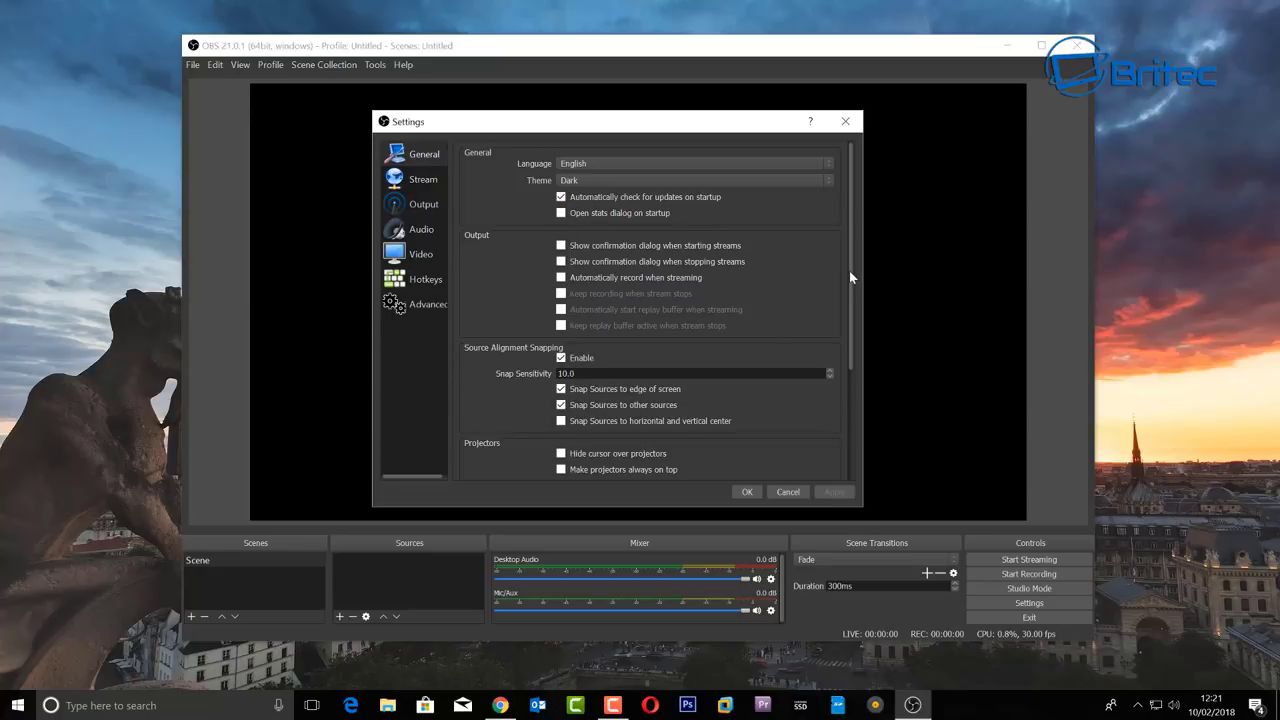
left_click_drag(850, 279, 790, 259)
- Set the streaming service to YouTube / YouTube Gaming
left_click(424, 180)
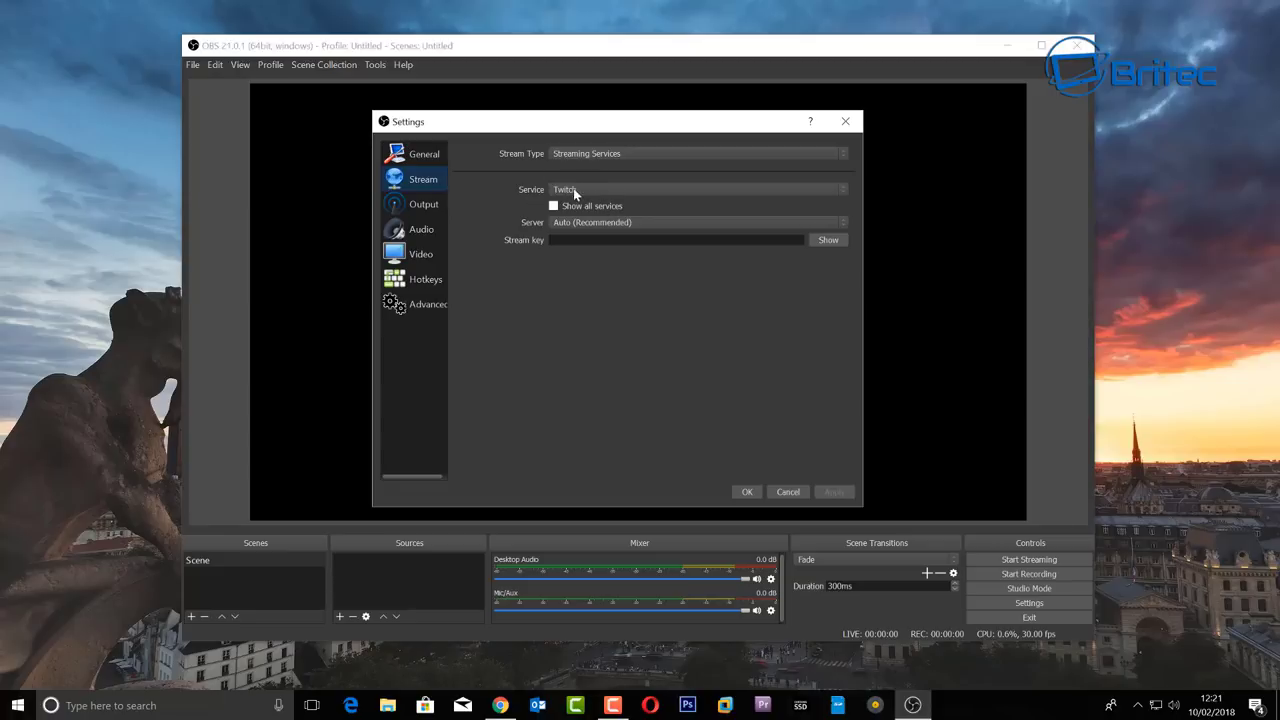
left_click(843, 192)
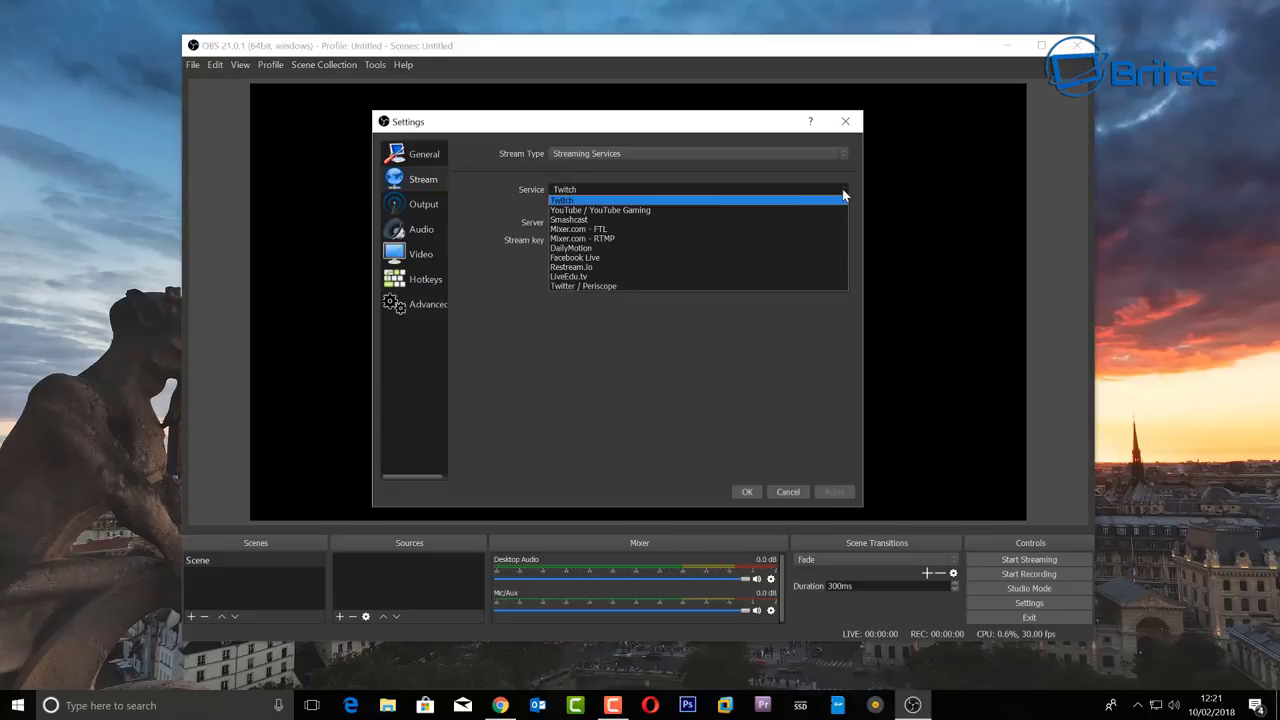
left_click(573, 211)
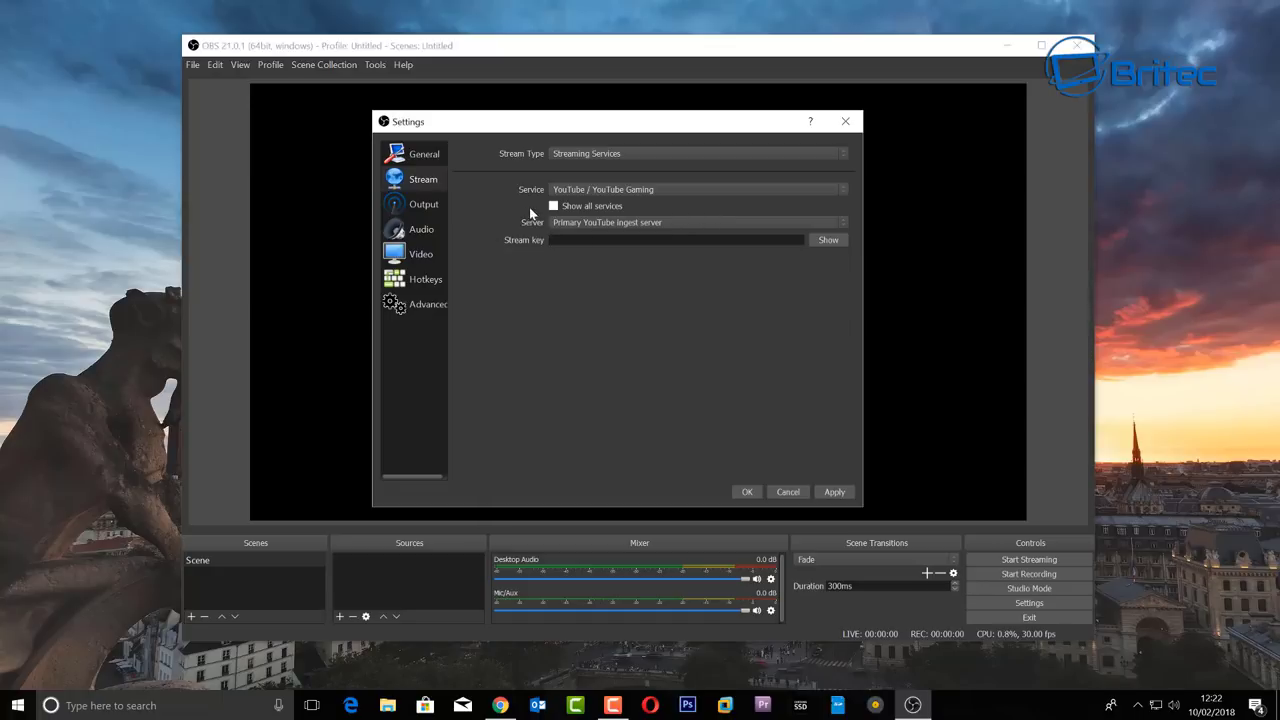
- Switch the interface theme to the light Default theme
left_click(424, 157)
left_click(615, 182)
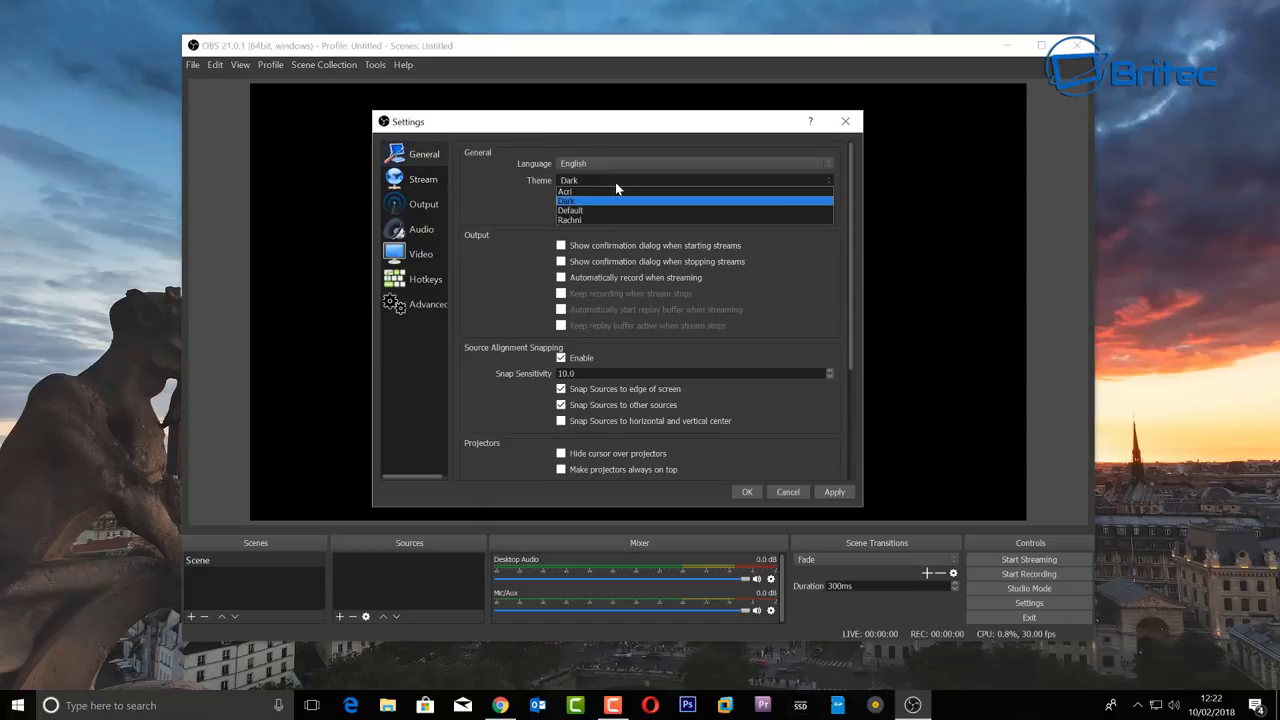
left_click(606, 211)
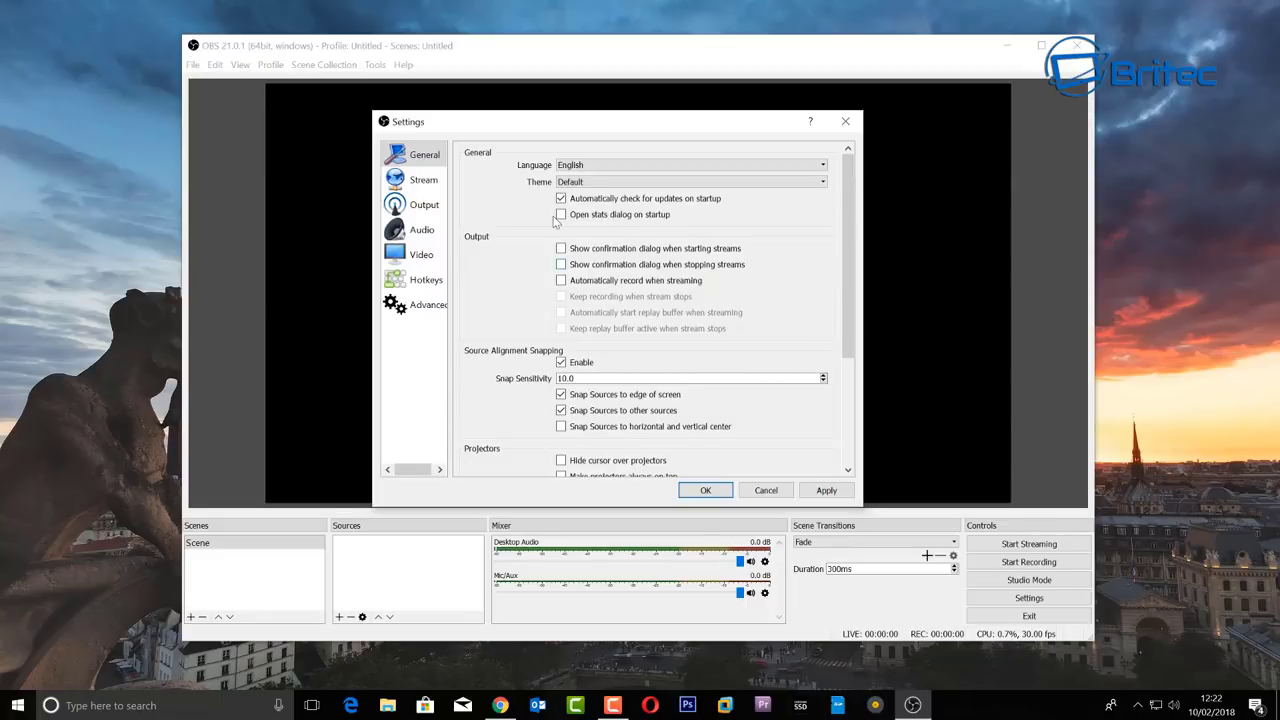
- Keep the Stream page on Streaming Services with the Primary YouTube ingest server
left_click(423, 180)
left_click(558, 242)
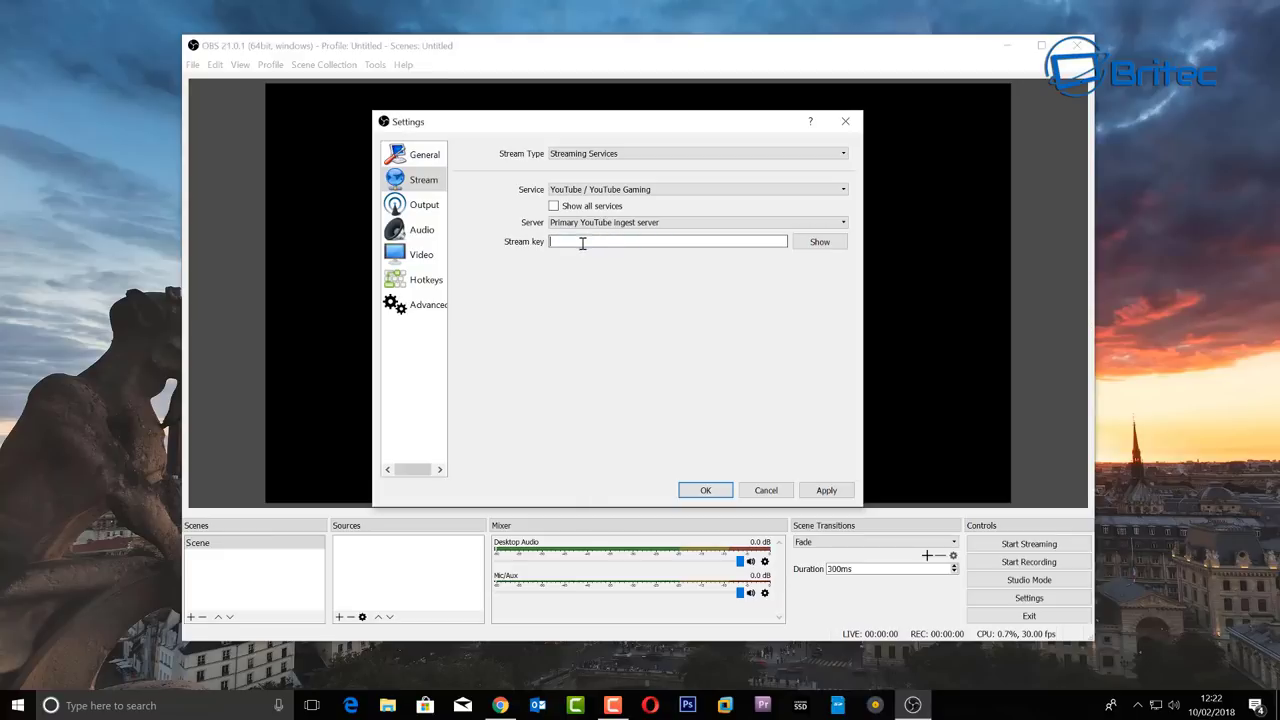
left_click(618, 223)
left_click(622, 224)
left_click(669, 155)
left_click(667, 152)
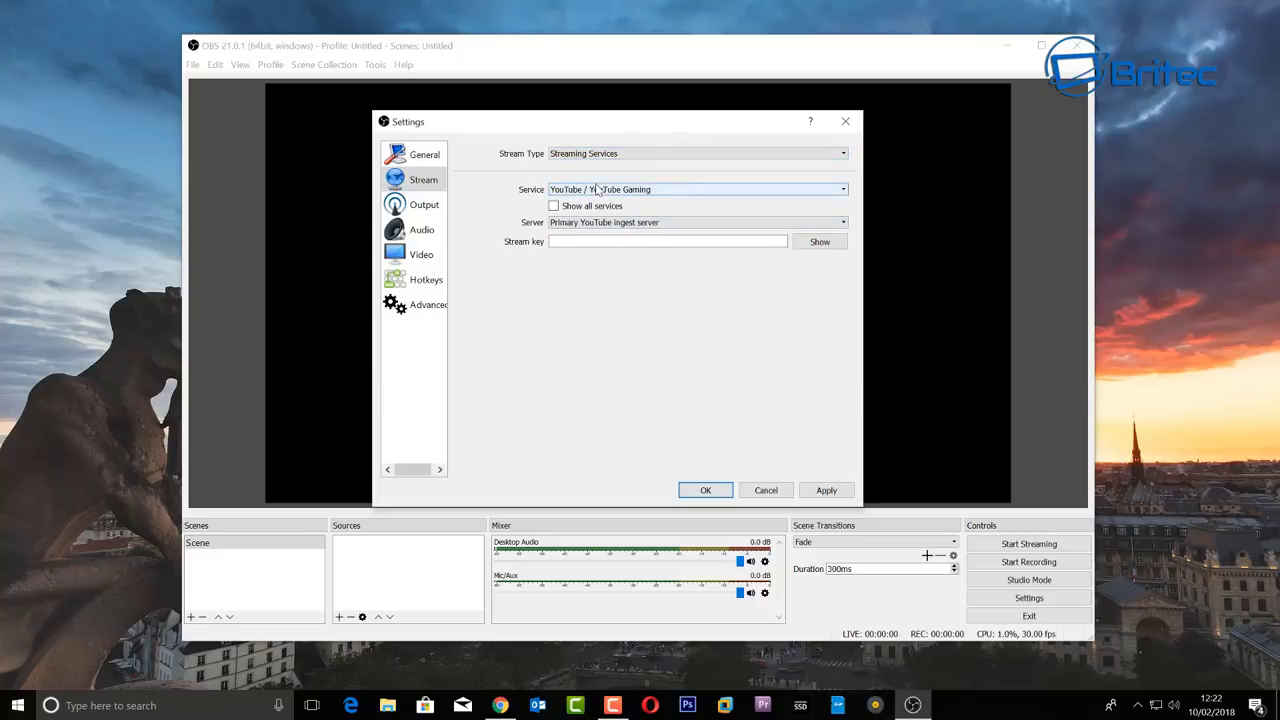
left_click(842, 224)
left_click(842, 226)
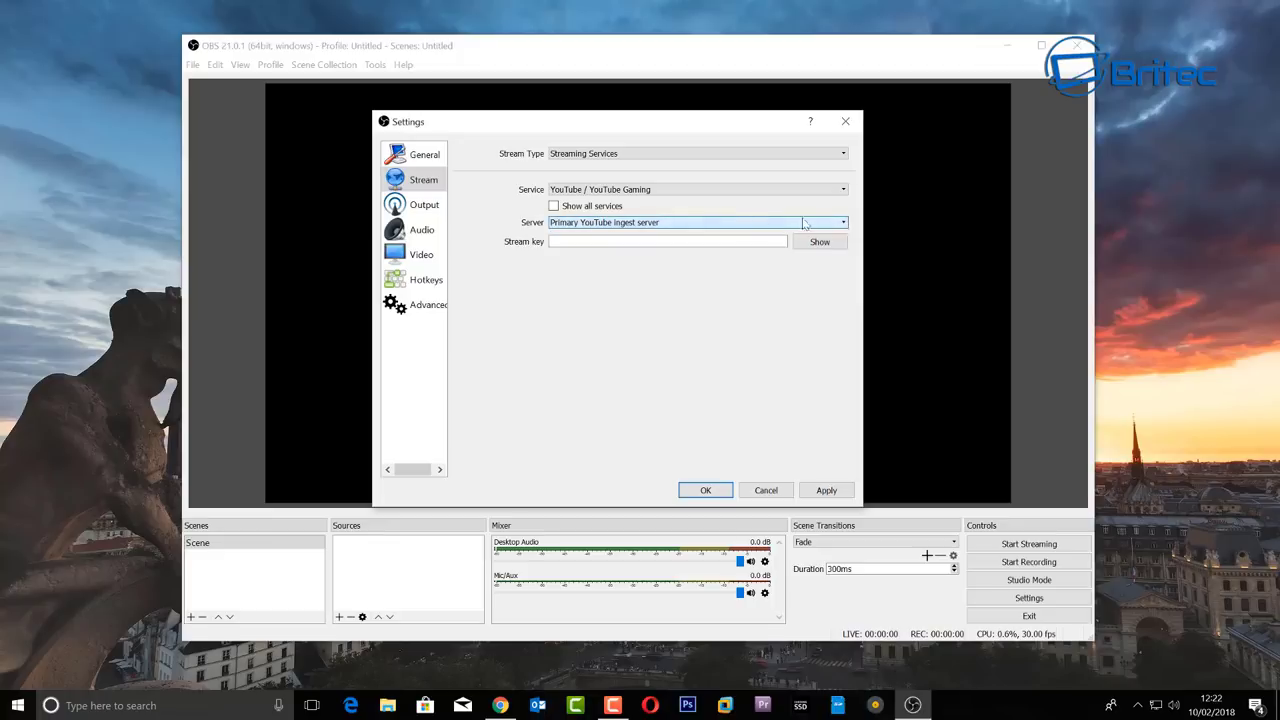
left_click(412, 206)
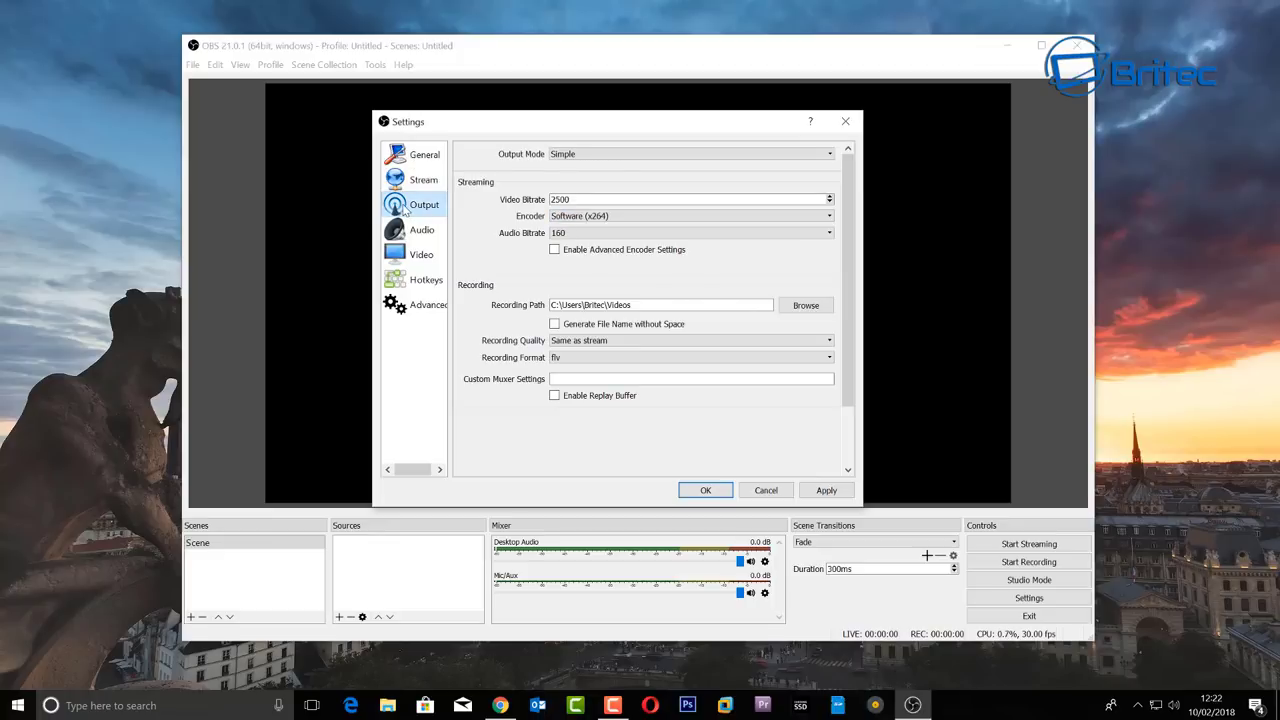
- Switch Output Mode to Advanced and compare the Streaming and Recording tabs
left_click(606, 153)
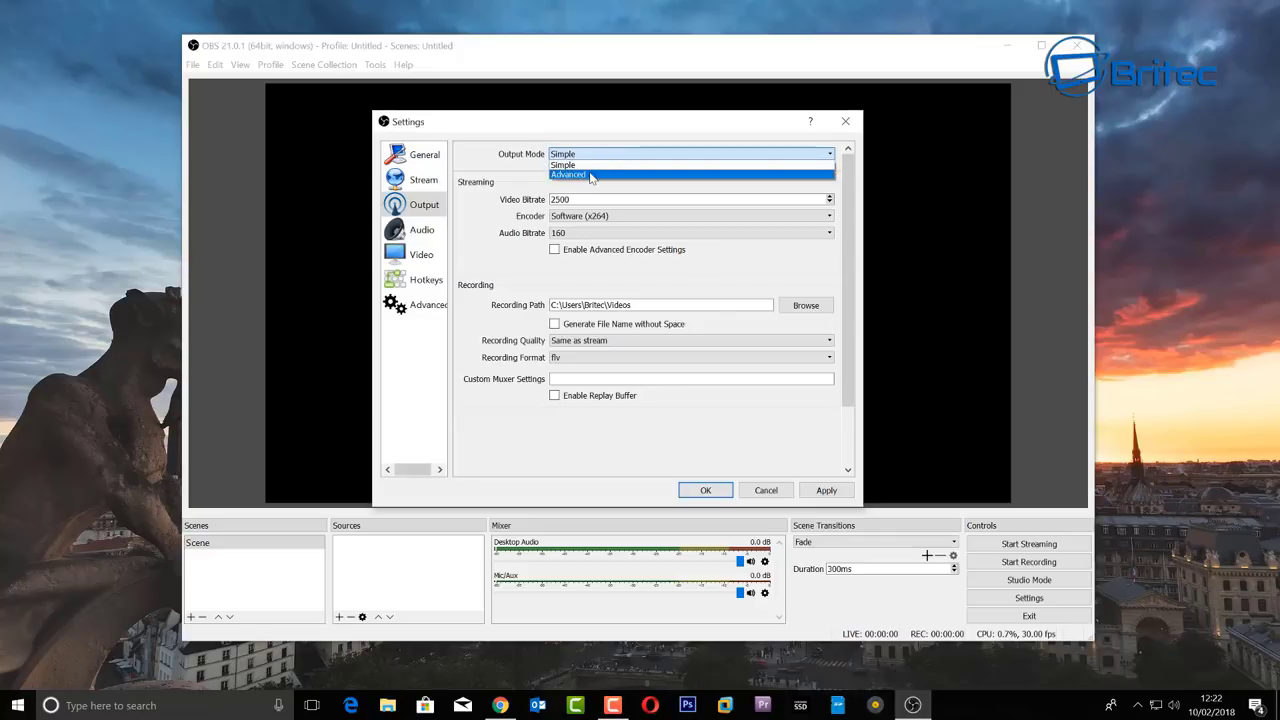
left_click(590, 175)
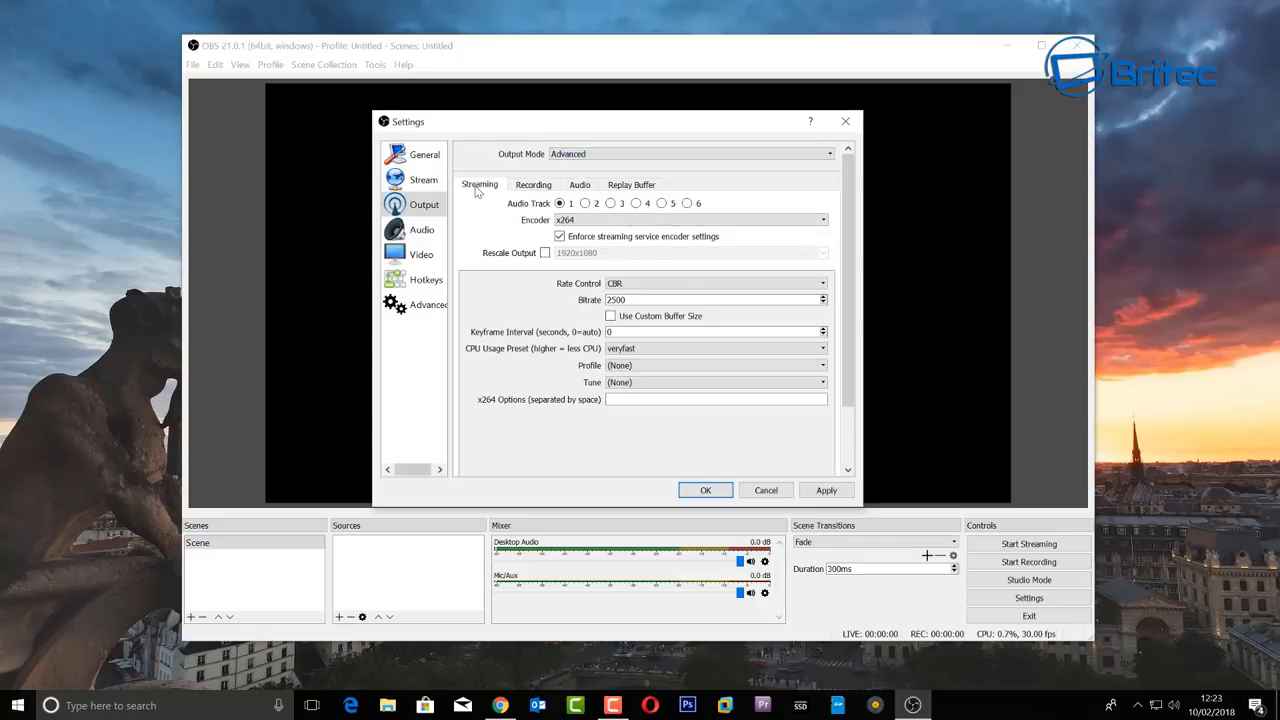
left_click(528, 187)
left_click(482, 187)
left_click(530, 187)
left_click(485, 186)
left_click(532, 186)
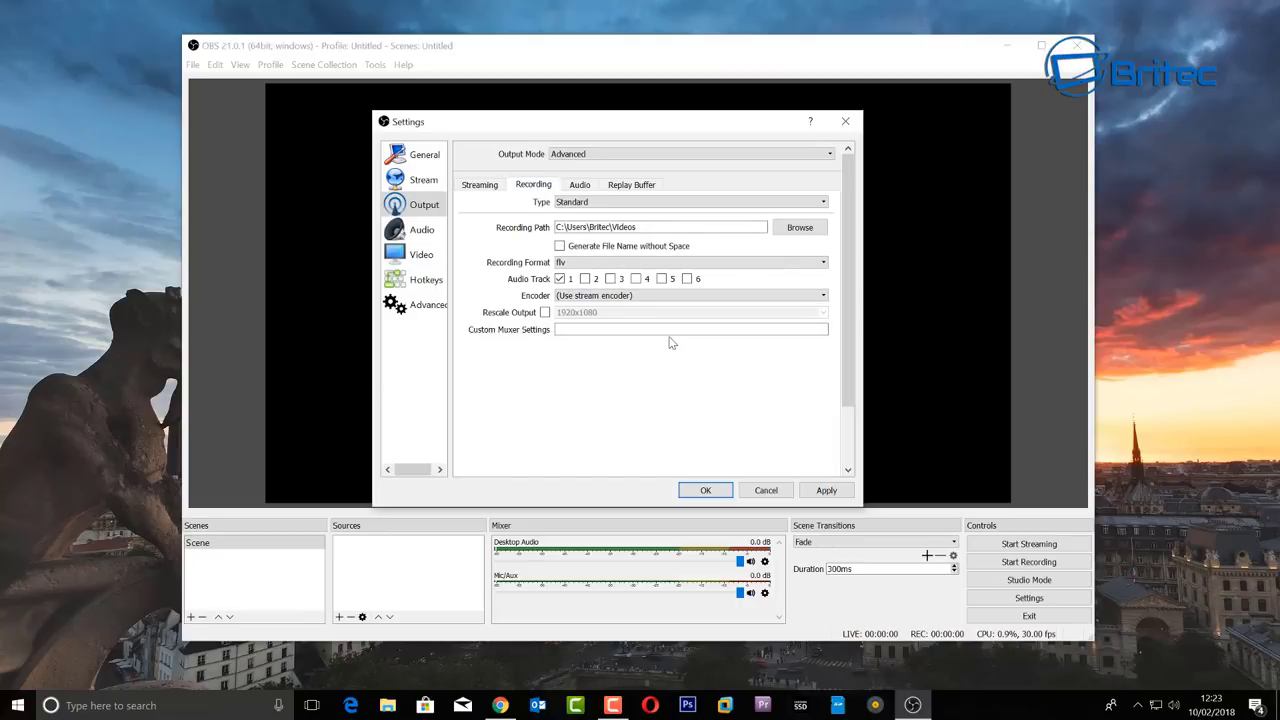
left_click(475, 190)
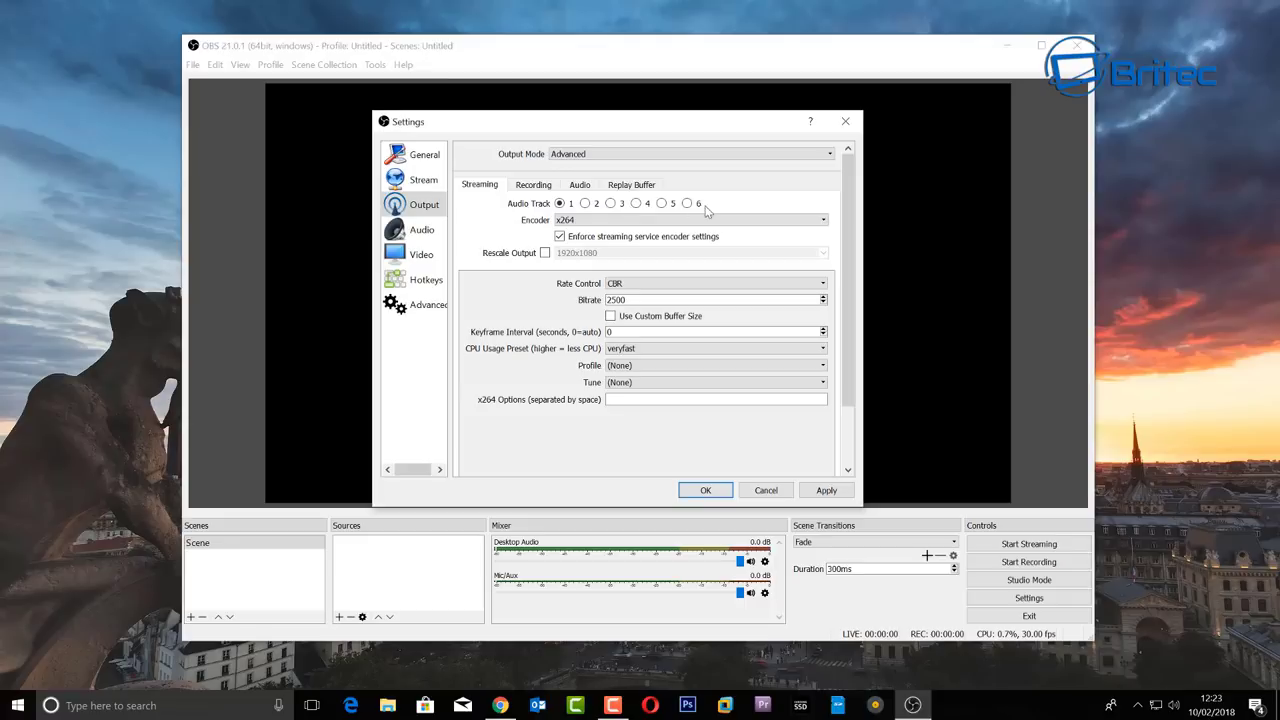
- Keep streaming on audio track 1 and choose NVENC H.264 as the streaming encoder
left_click(585, 204)
left_click(585, 204)
left_click(560, 204)
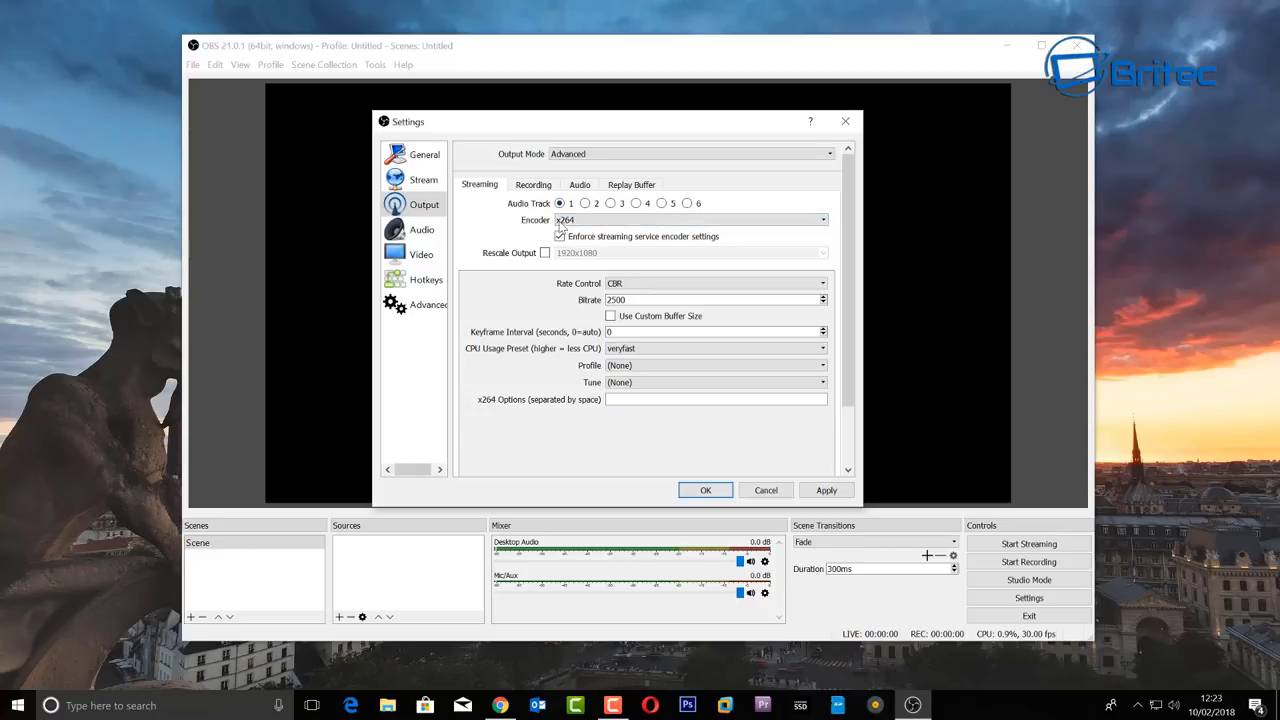
left_click(673, 222)
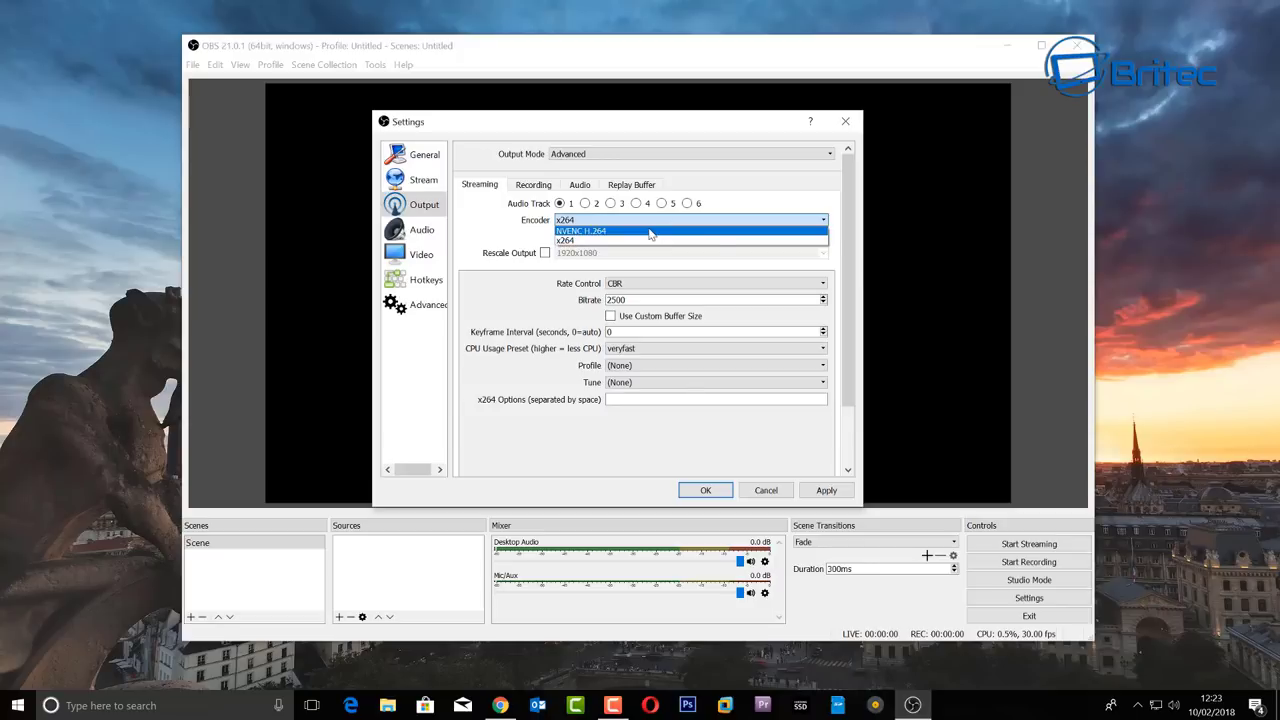
left_click(650, 231)
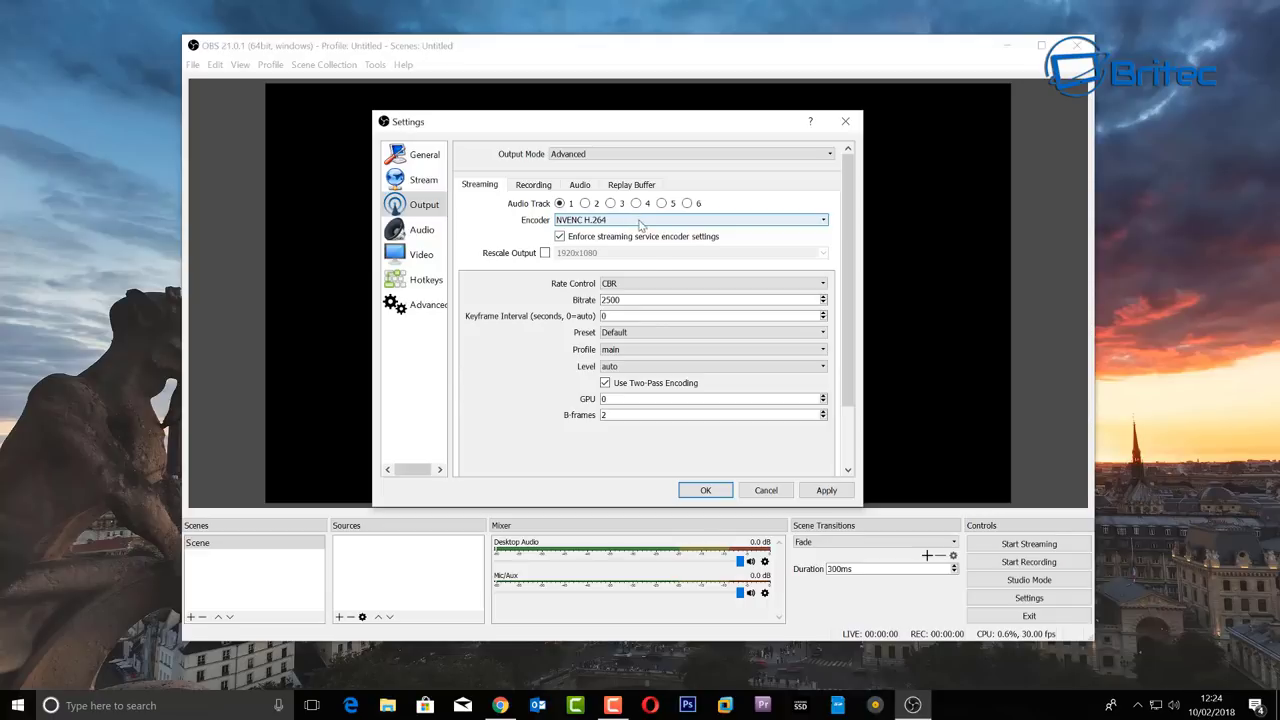
- Set the stream bitrate to 3500 and the NVENC preset to High Quality, leaving rescaling off
left_click(547, 255)
left_click(547, 255)
left_click_drag(630, 300, 565, 303)
type("3")
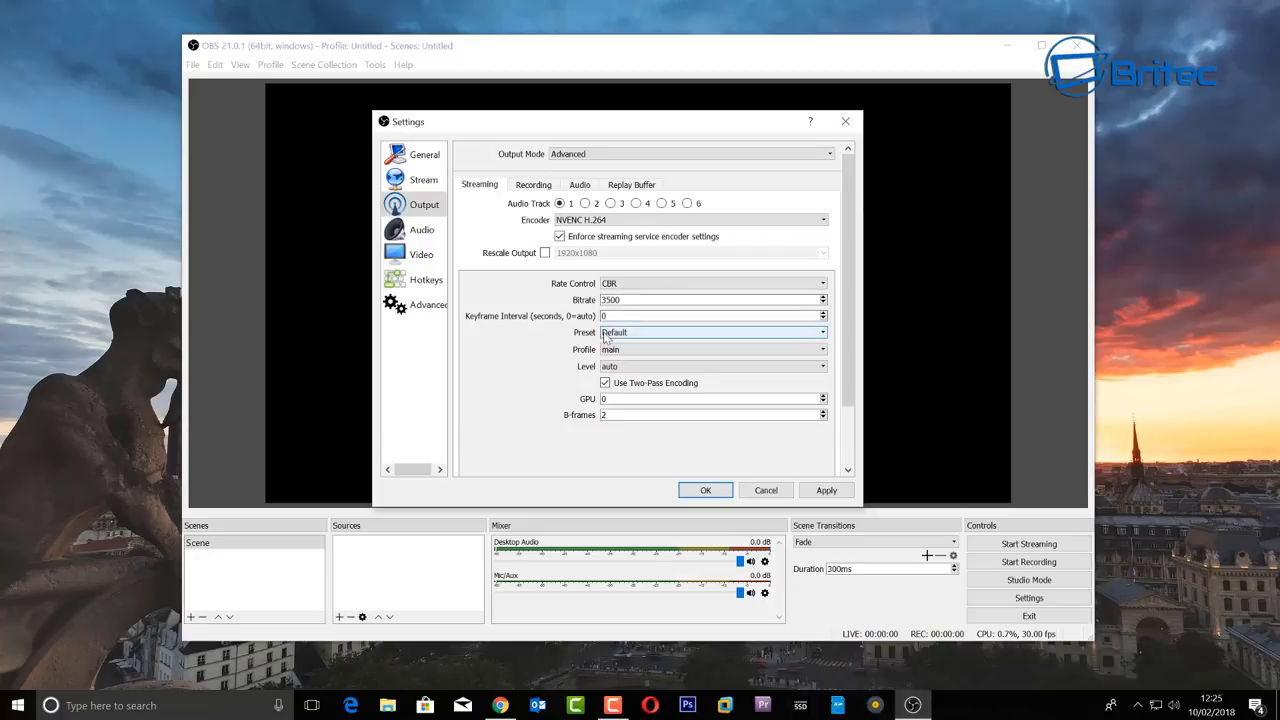
left_click(664, 333)
left_click(645, 353)
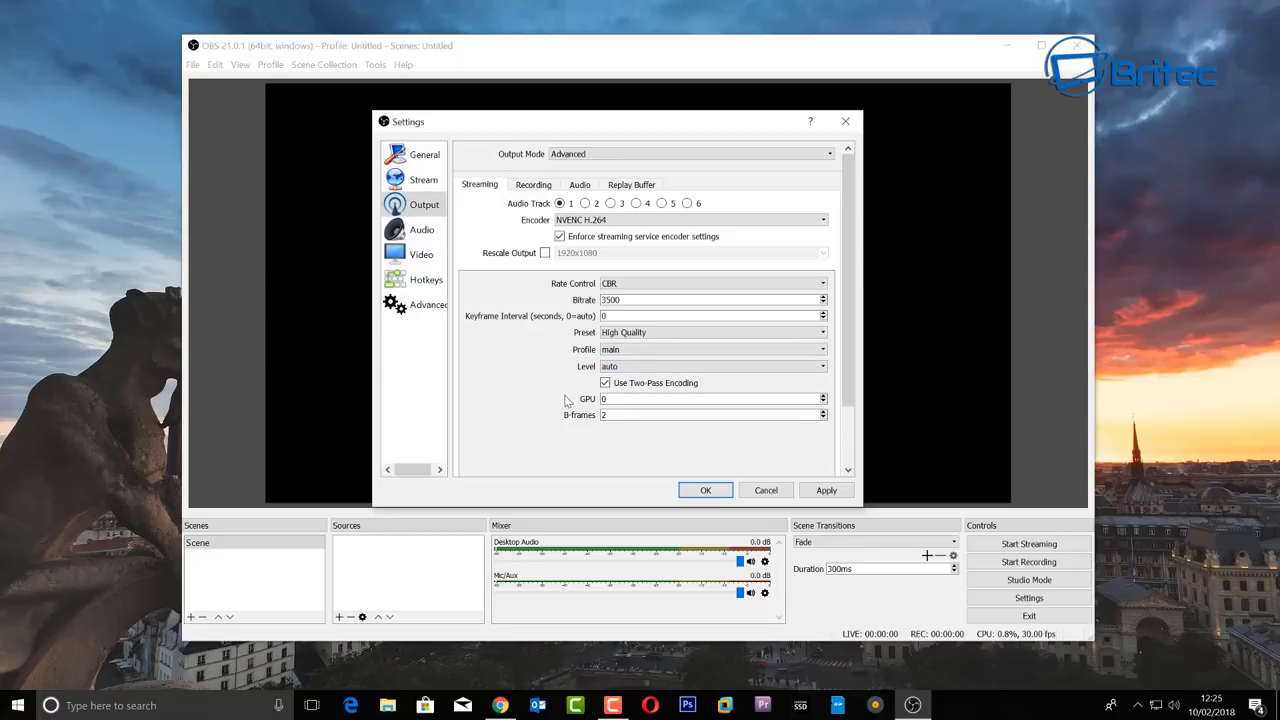
- On the Recording tab, set the recording format to mp4 with only audio track 1
left_click(535, 189)
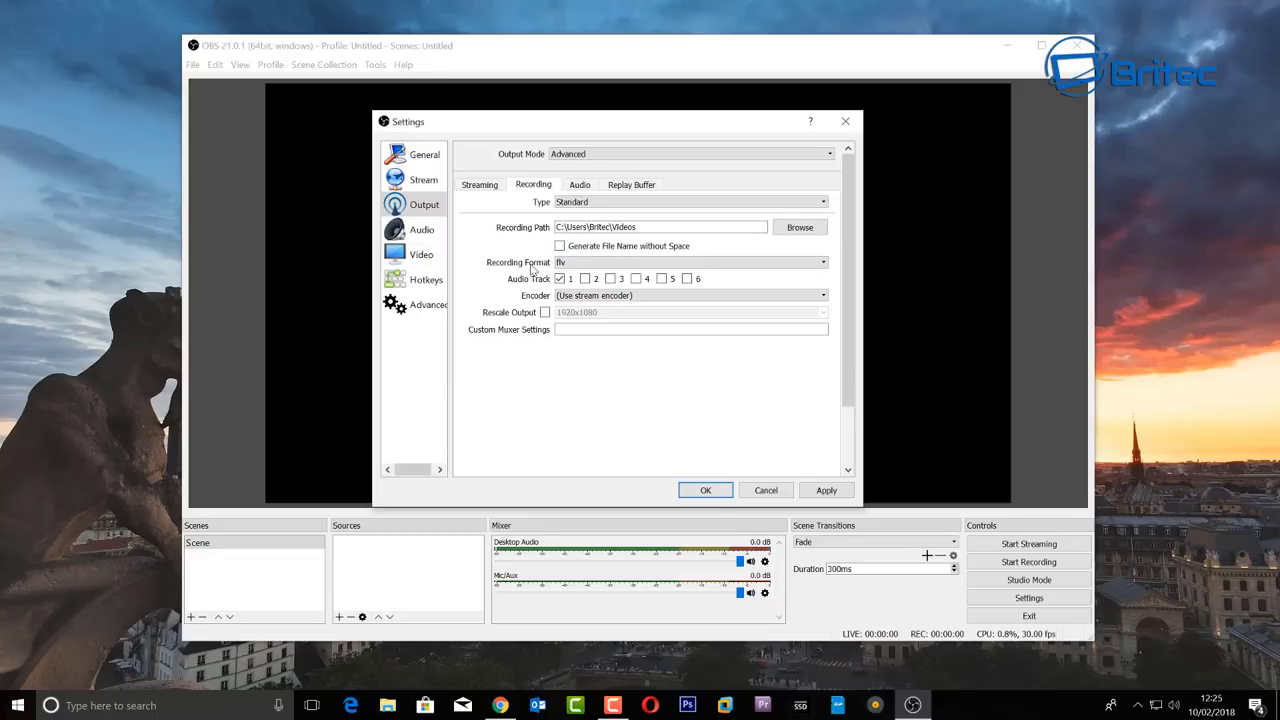
left_click(818, 266)
left_click(765, 283)
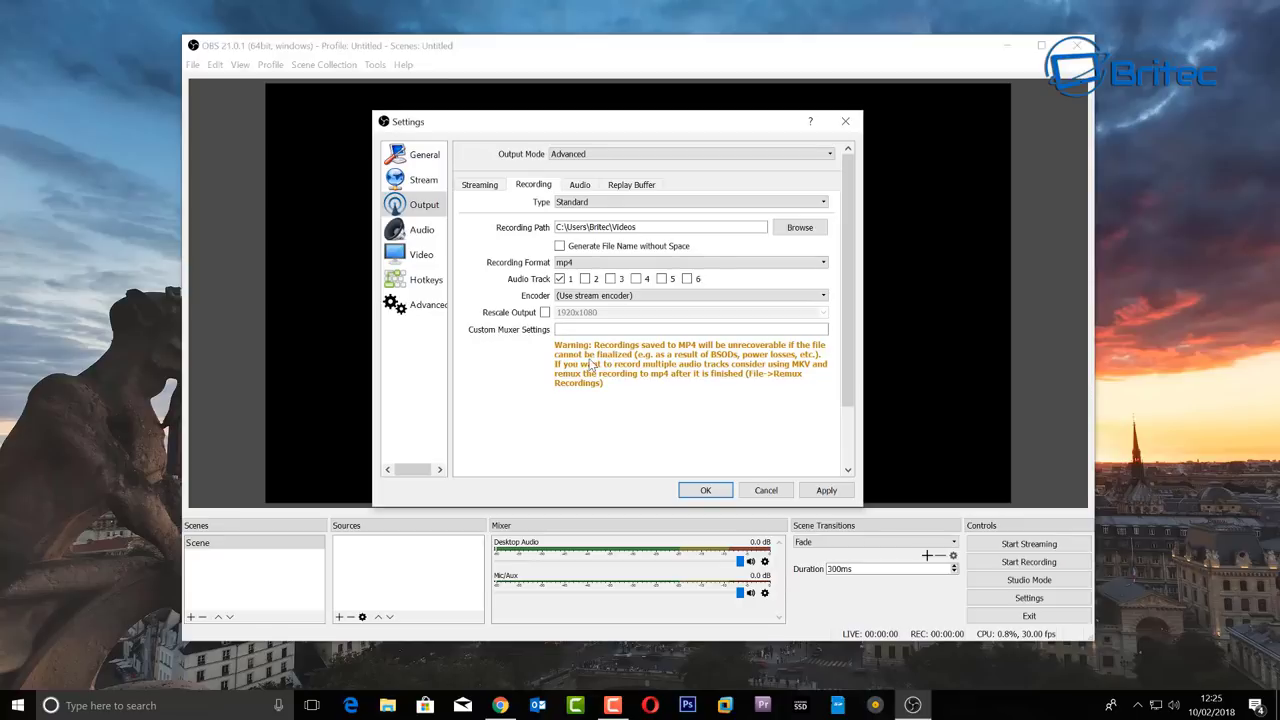
left_click(585, 279)
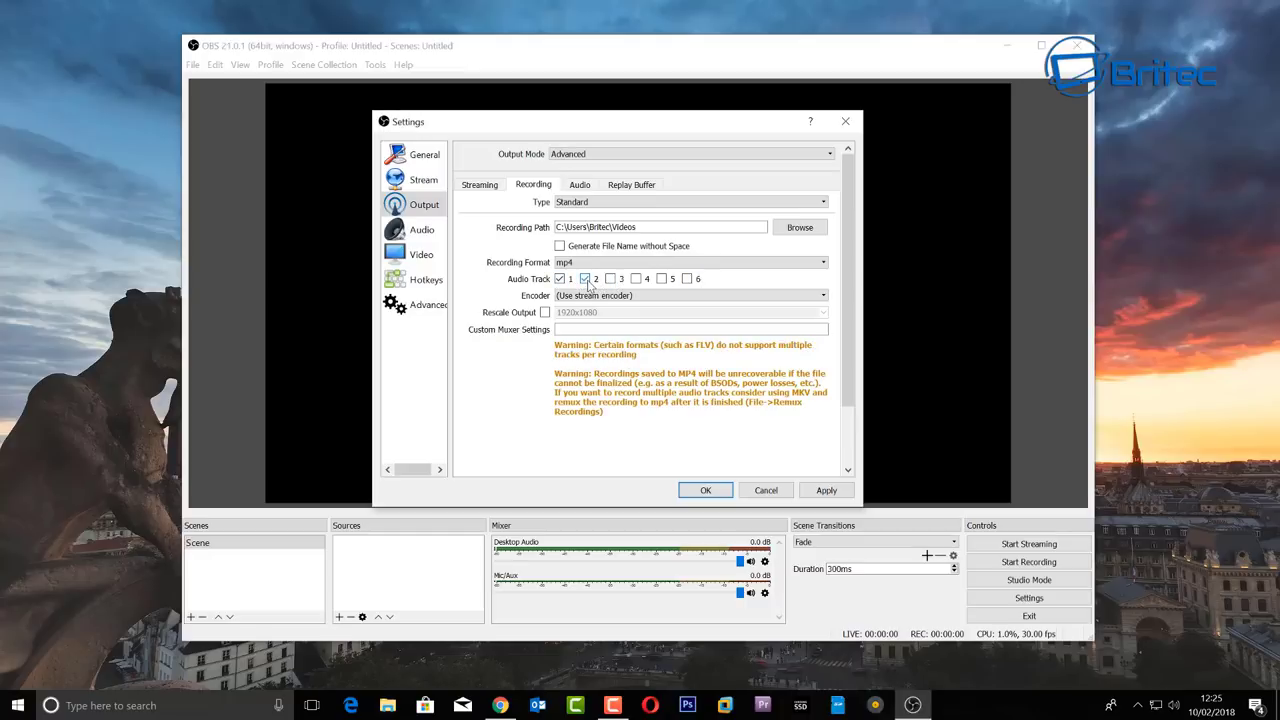
left_click(587, 282)
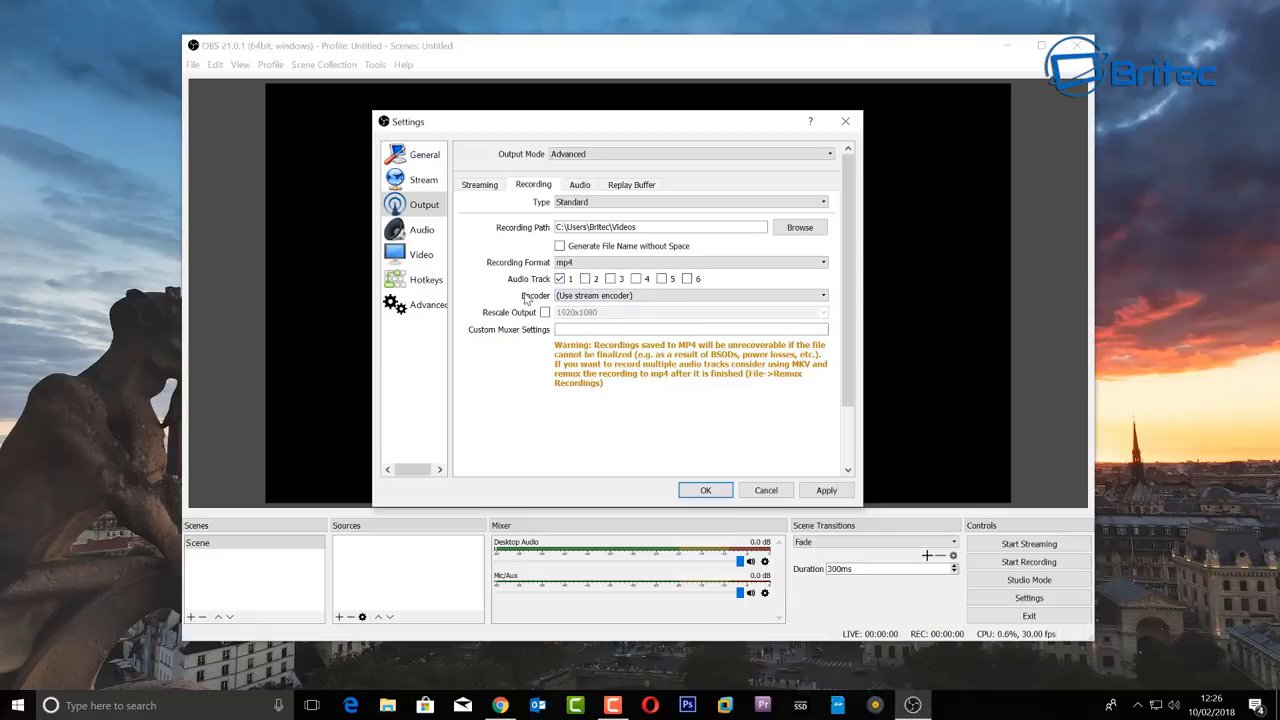
- Set the recording encoder to NVENC H.264
left_click(607, 296)
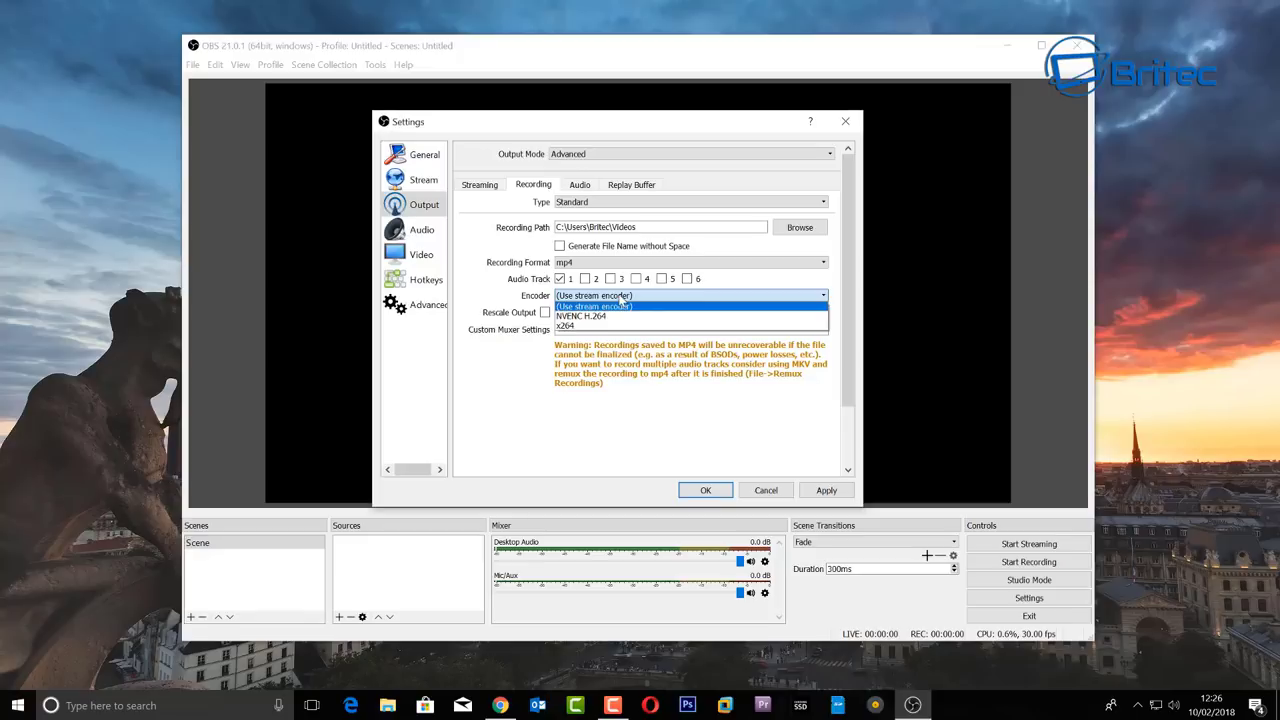
left_click(583, 327)
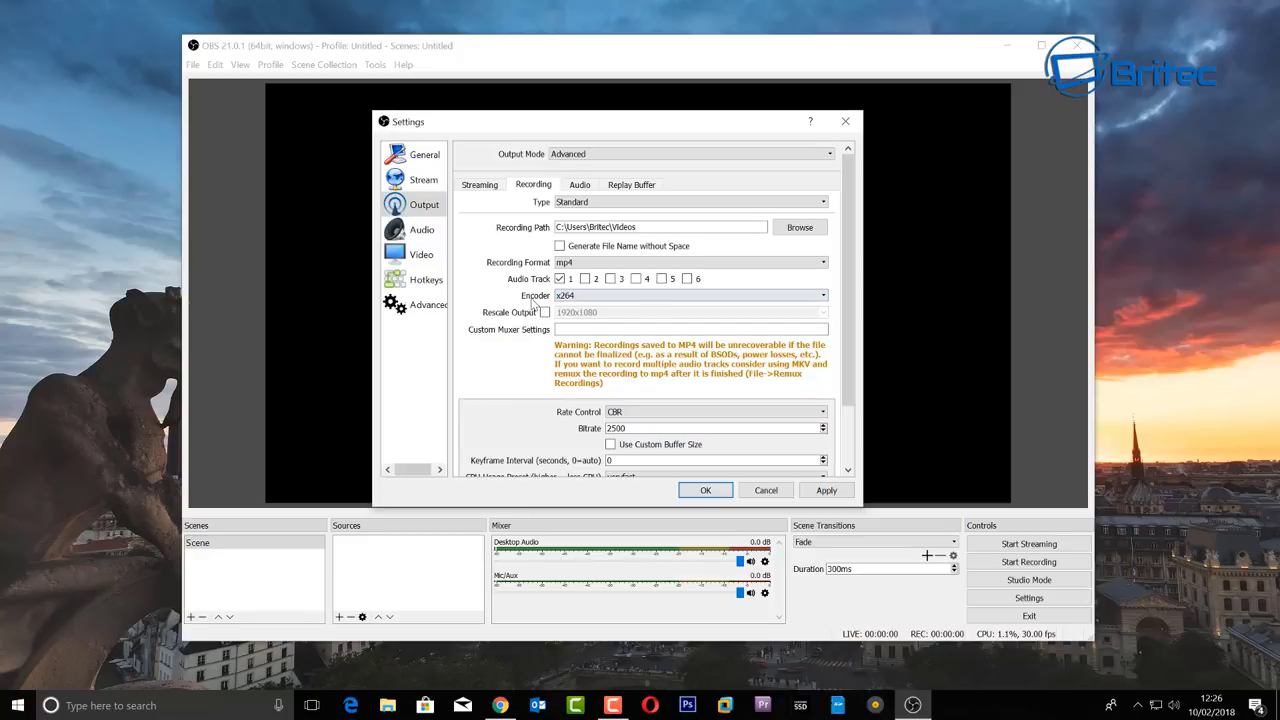
left_click(587, 297)
left_click(578, 316)
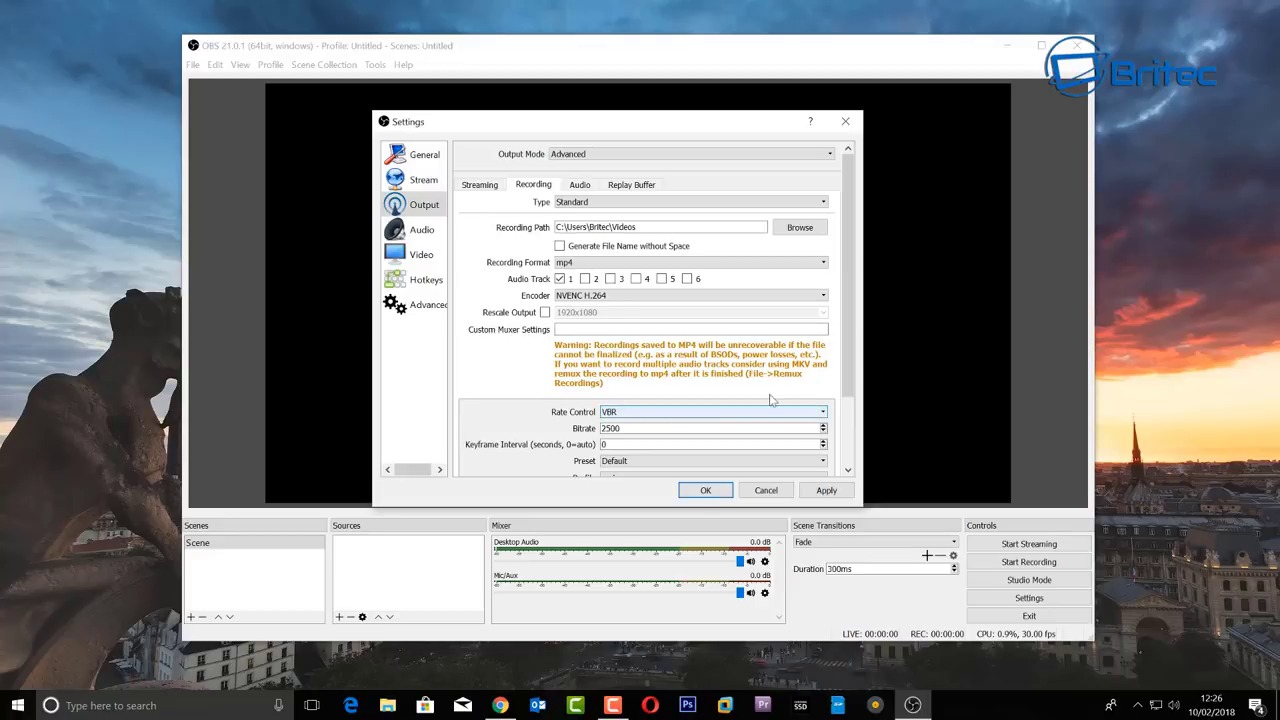
- Set recording rate control to CBR, bitrate 40000, preset High Quality and profile main
left_click_drag(848, 350, 848, 423)
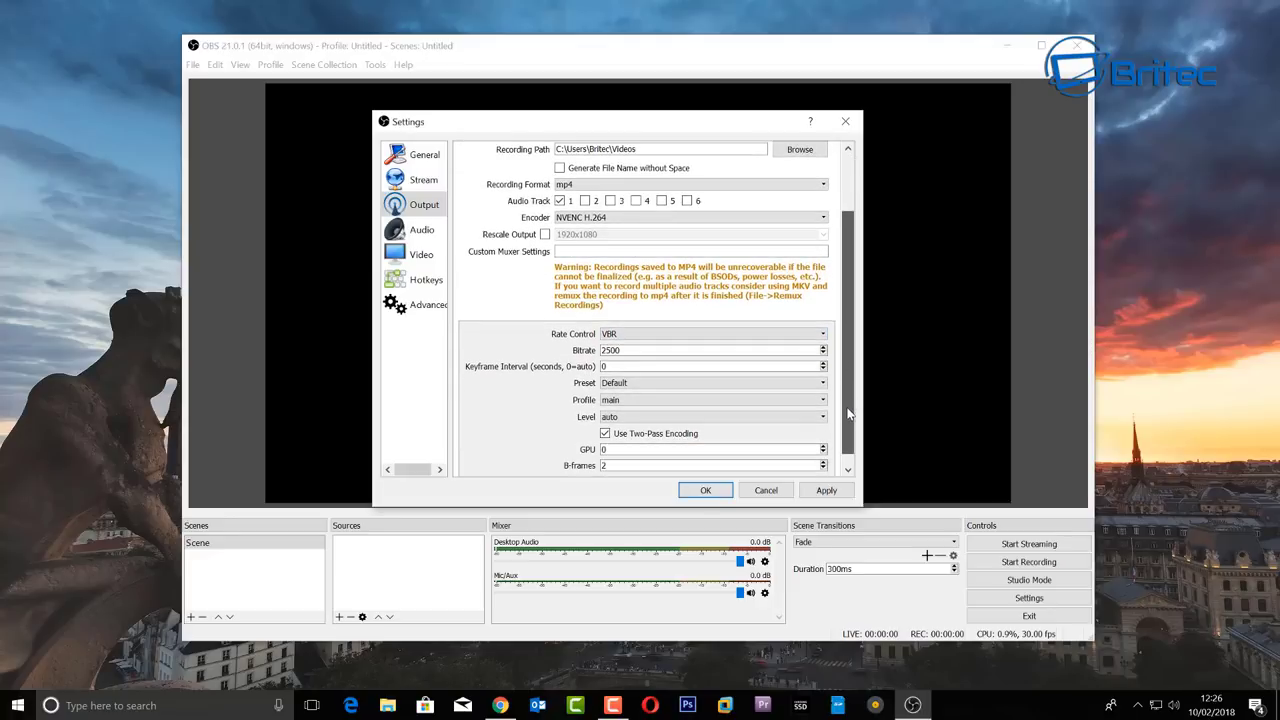
left_click(615, 338)
left_click(619, 338)
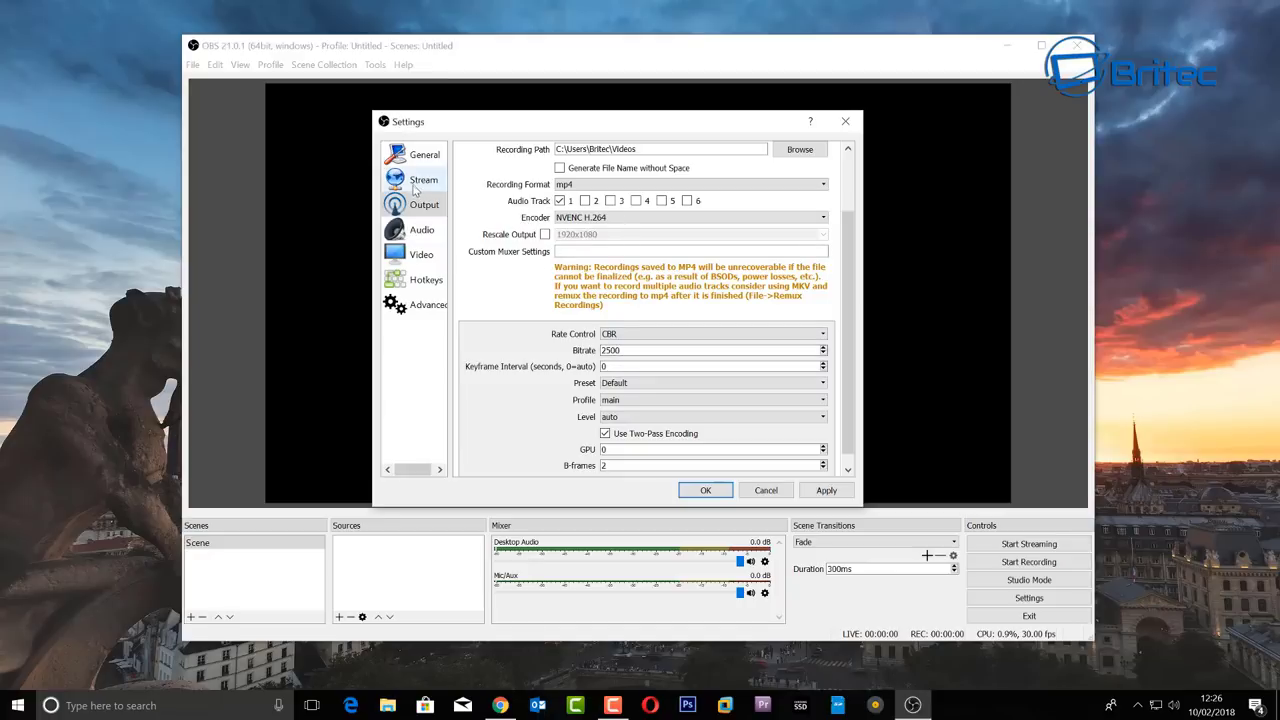
left_click_drag(631, 349, 575, 348)
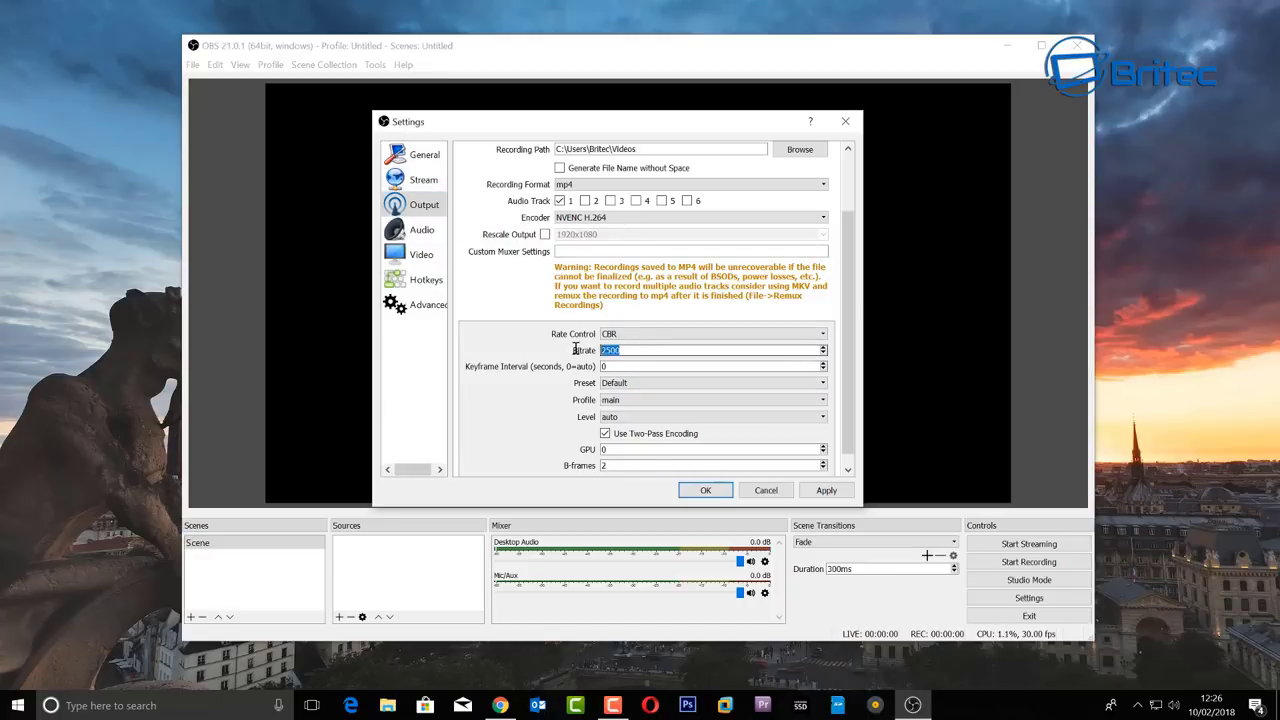
type("40000")
left_click(615, 383)
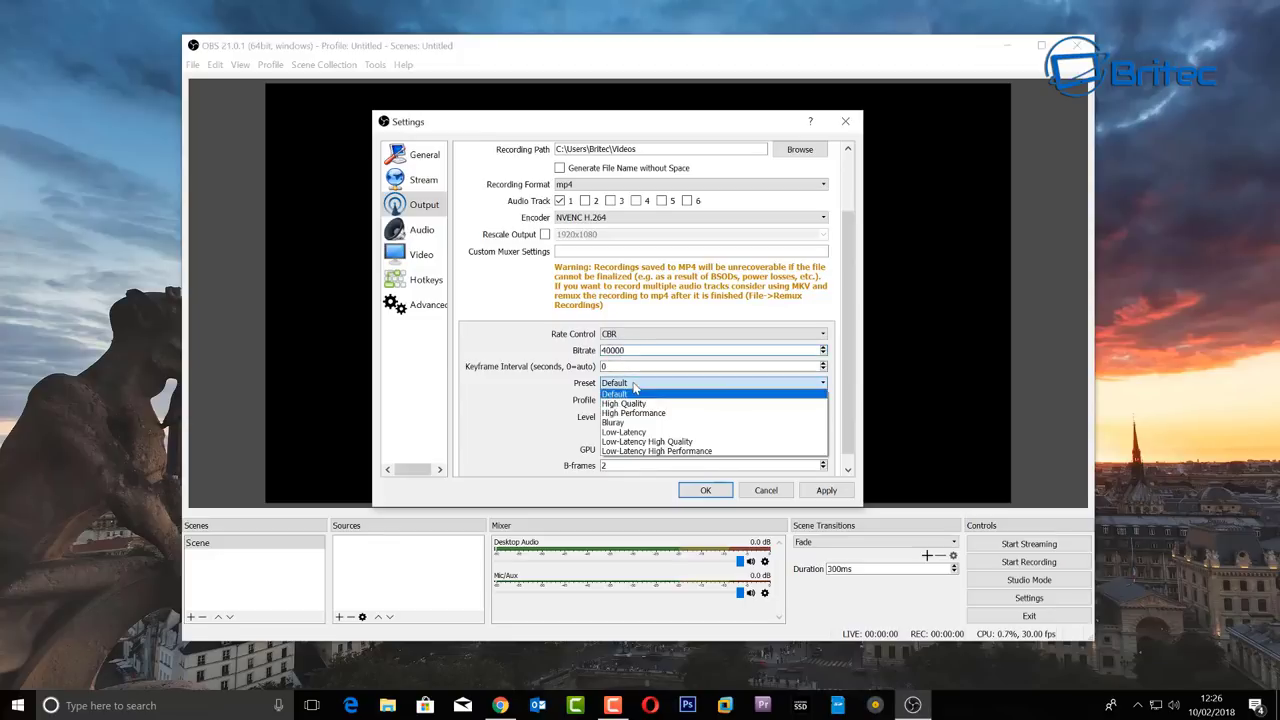
left_click(620, 395)
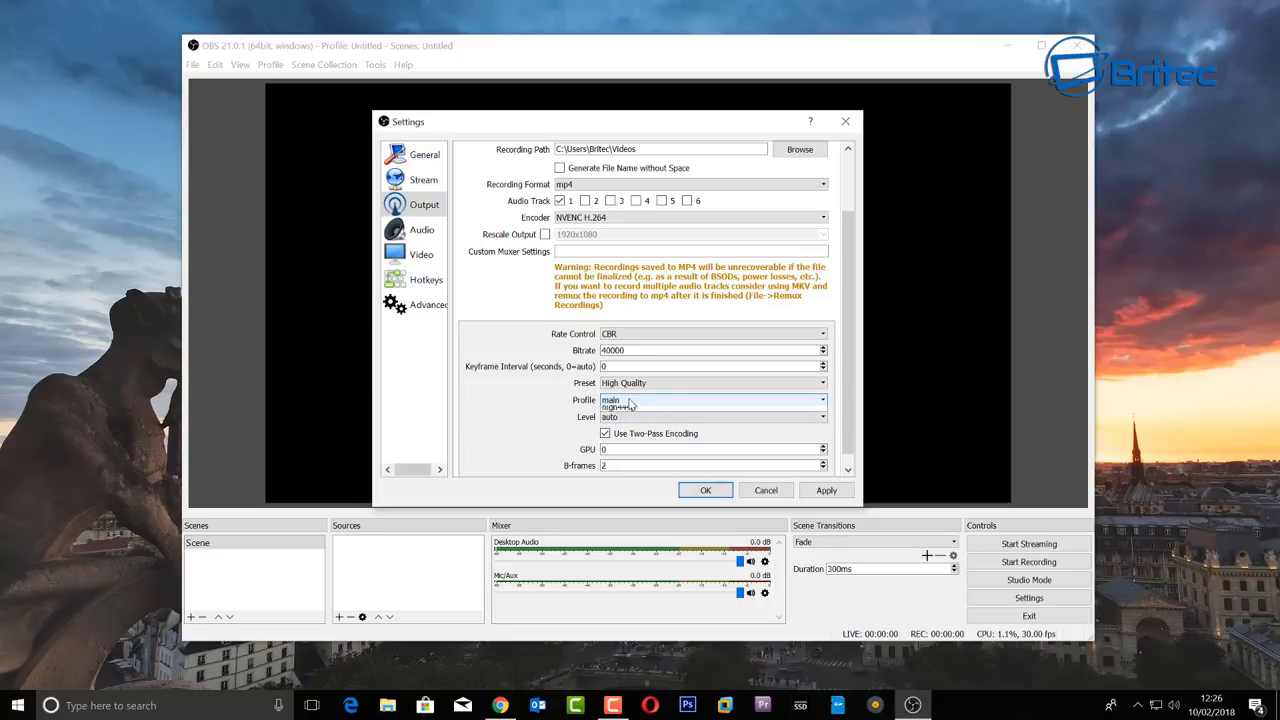
left_click(630, 400)
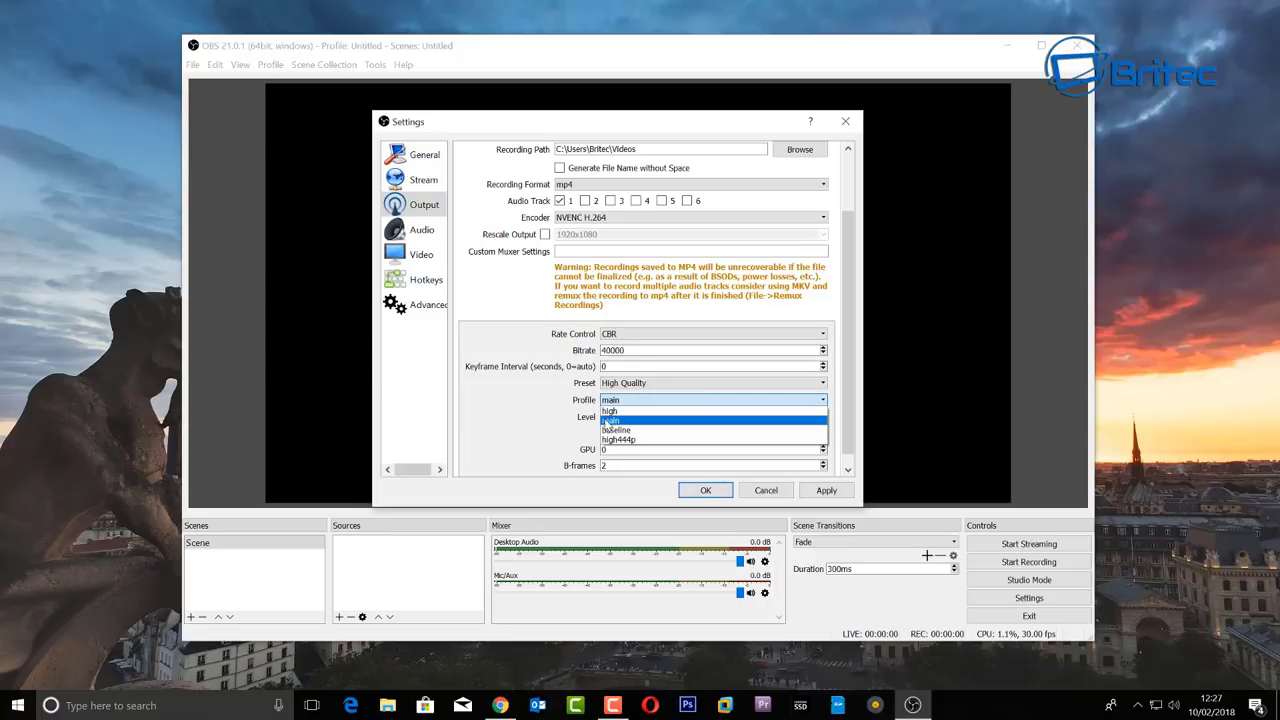
left_click(606, 422)
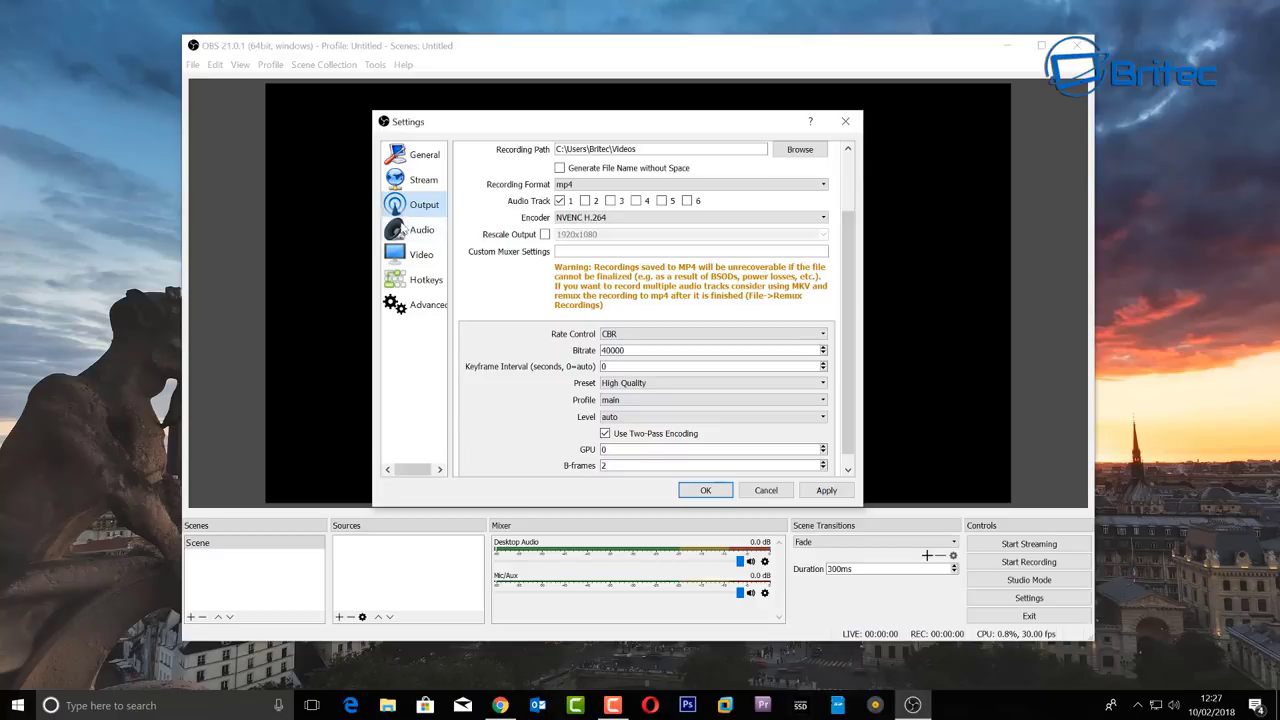
left_click(414, 230)
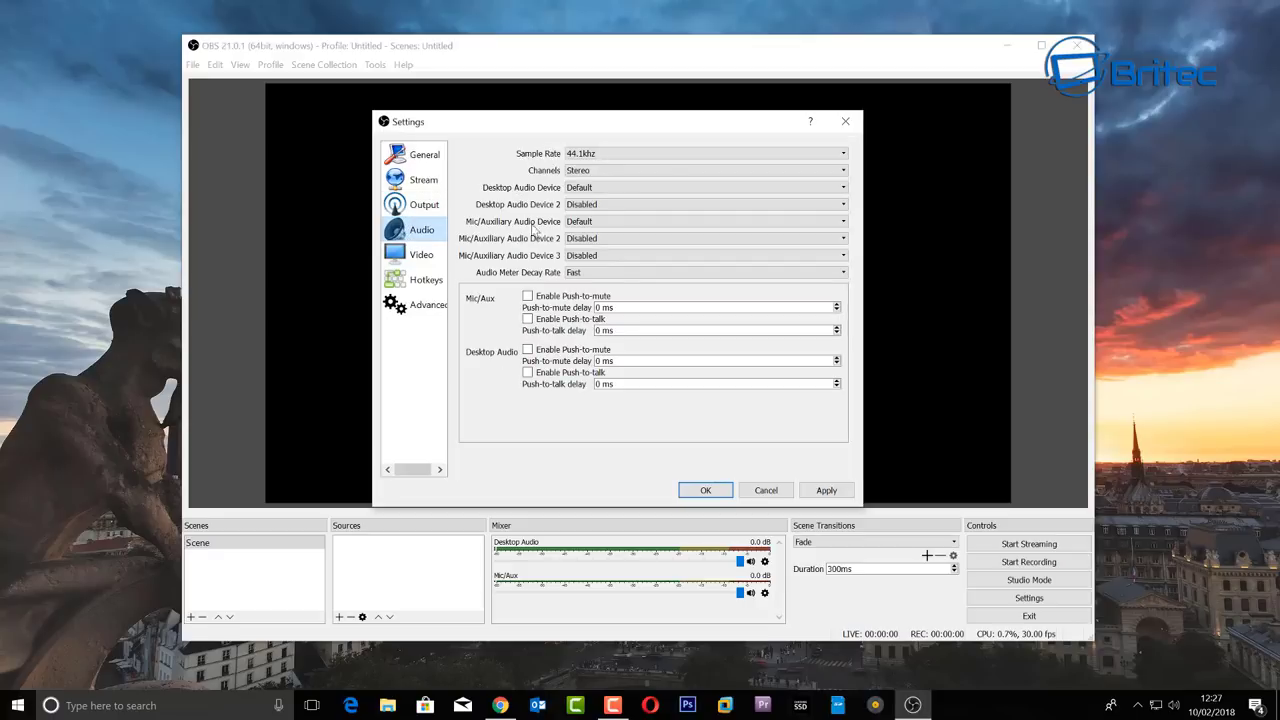
- Set the Track 1 audio bitrate to 320 in the Output audio settings
left_click(648, 155)
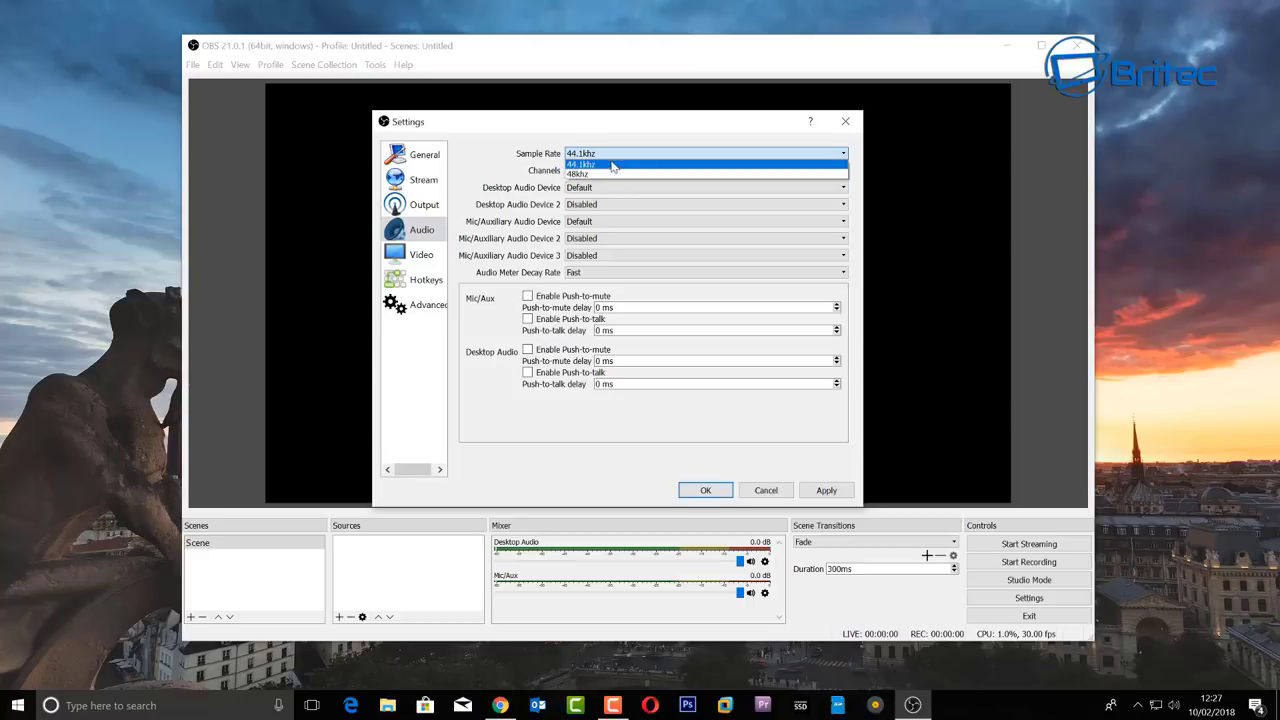
left_click(422, 208)
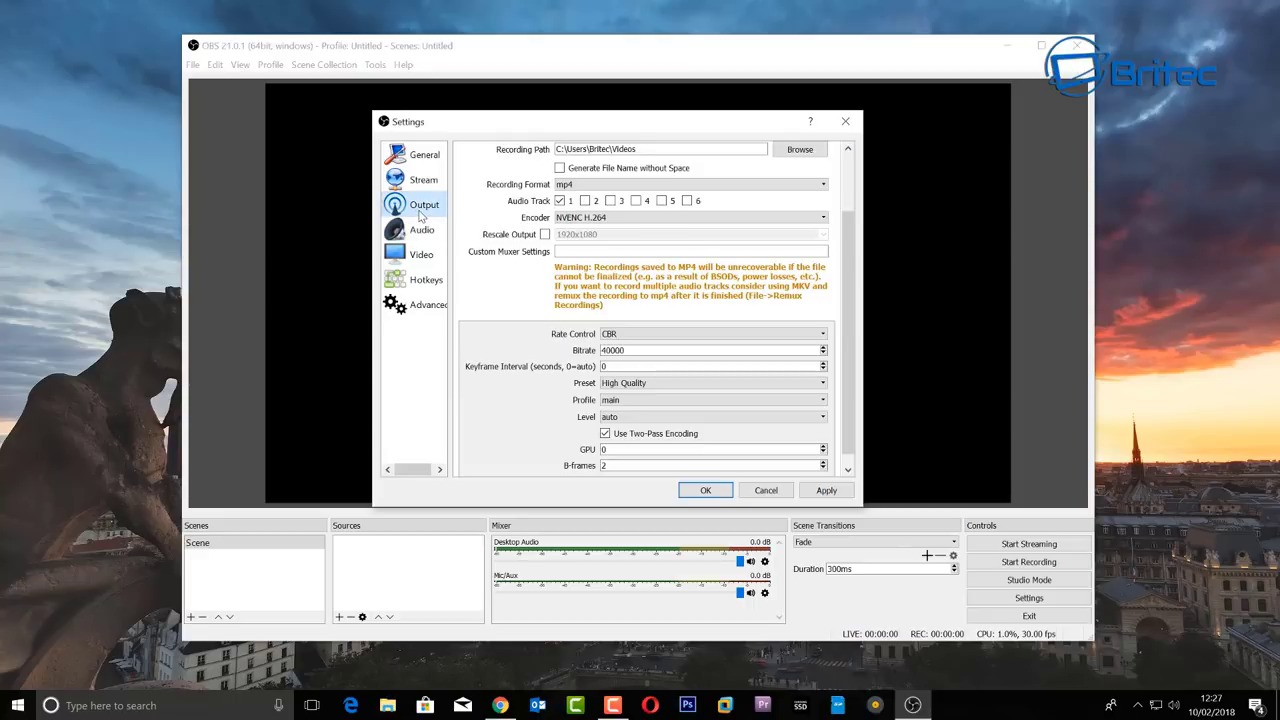
scroll(851, 307, "up", 1)
scroll(843, 313, "up", 2)
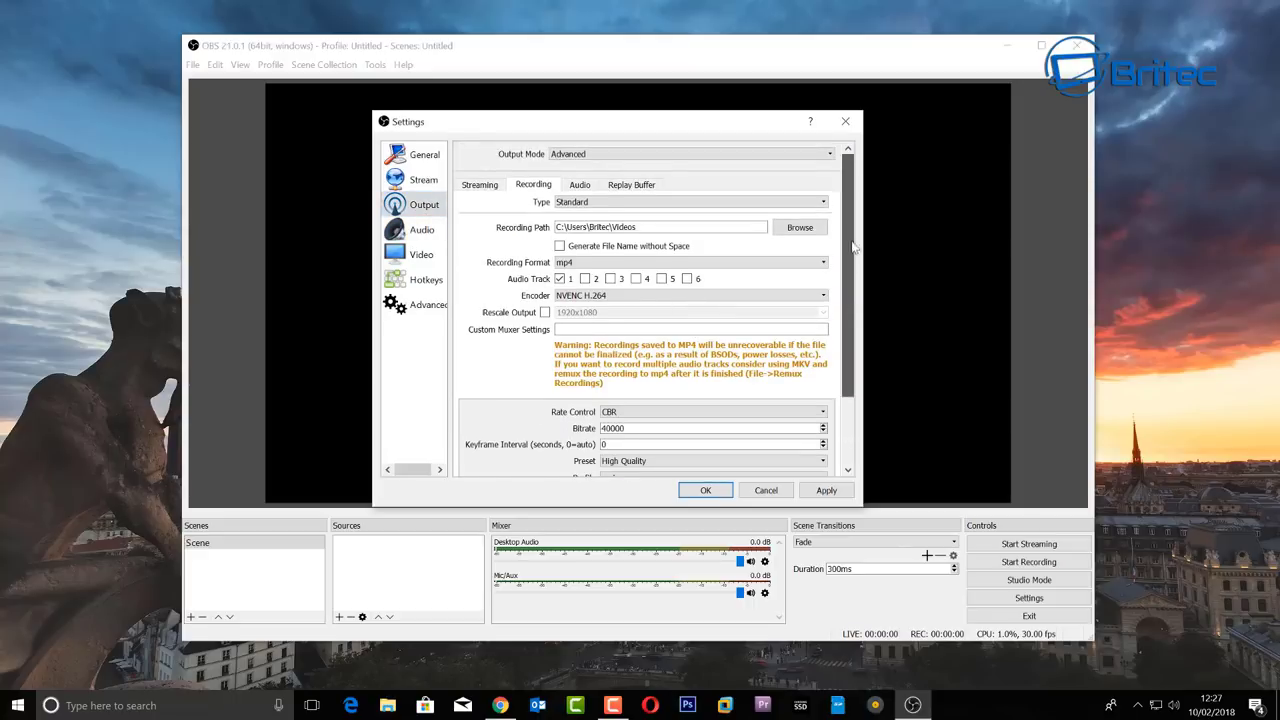
left_click(579, 186)
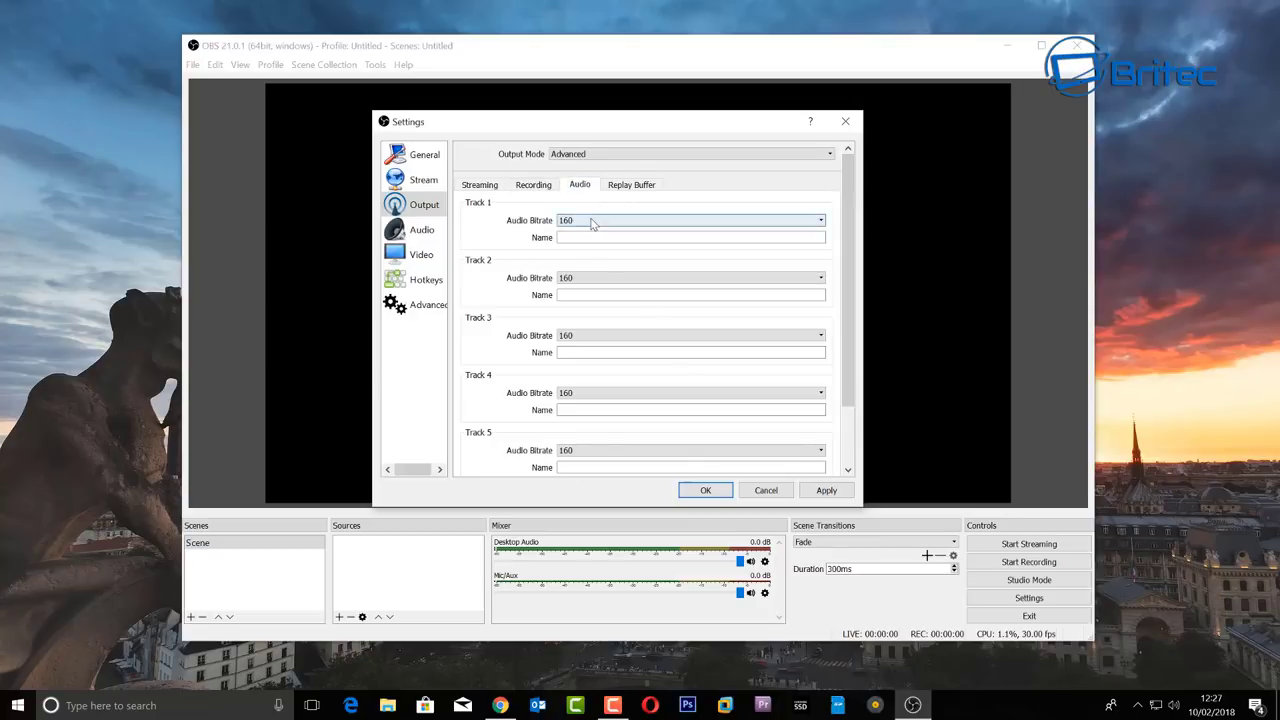
left_click(592, 220)
left_click(617, 306)
- Change the audio sample rate to 48khz and bring up the Windows sound options
left_click(428, 234)
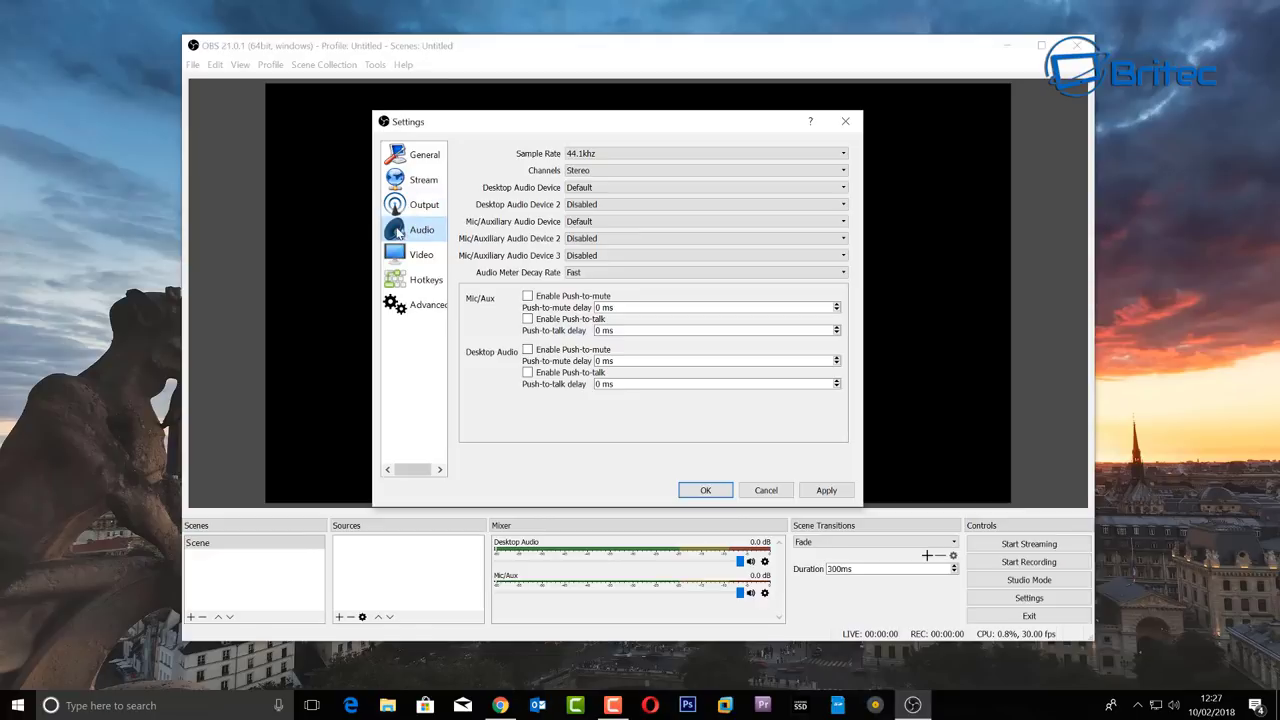
left_click(614, 155)
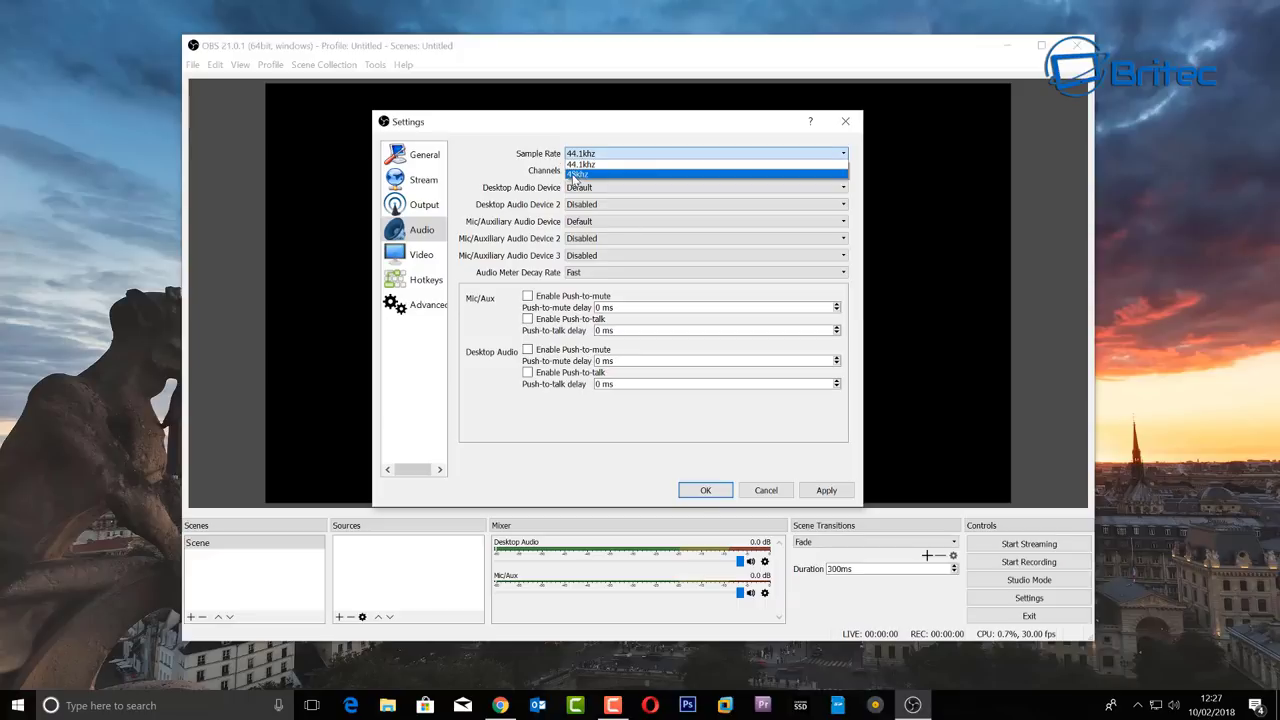
left_click(574, 175)
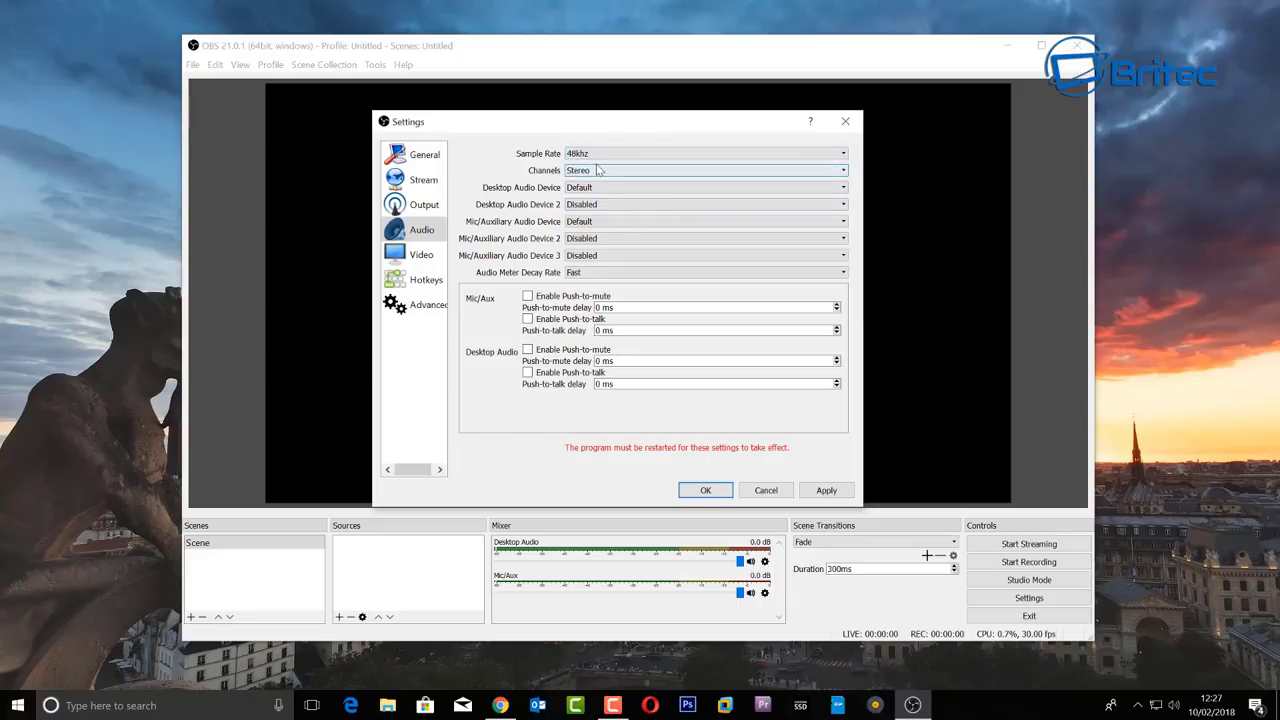
right_click(1174, 705)
left_click(1140, 676)
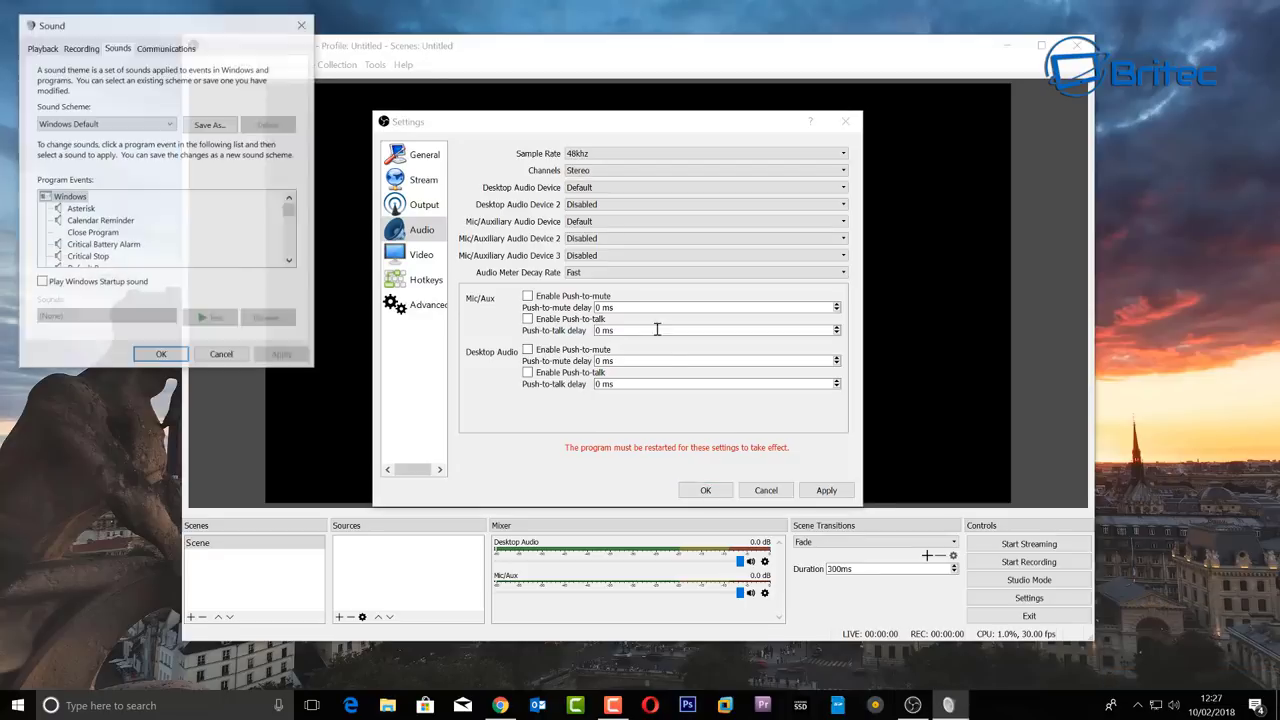
left_click_drag(210, 24, 661, 157)
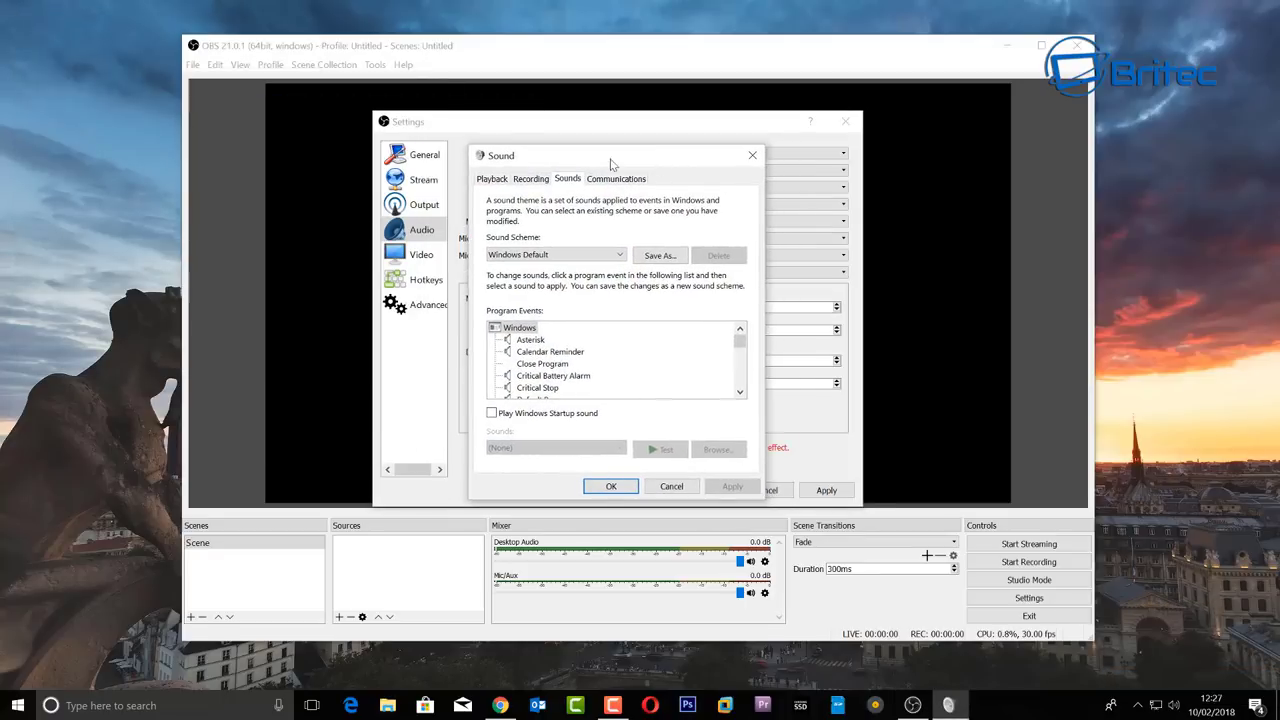
left_click(530, 178)
left_click(550, 236)
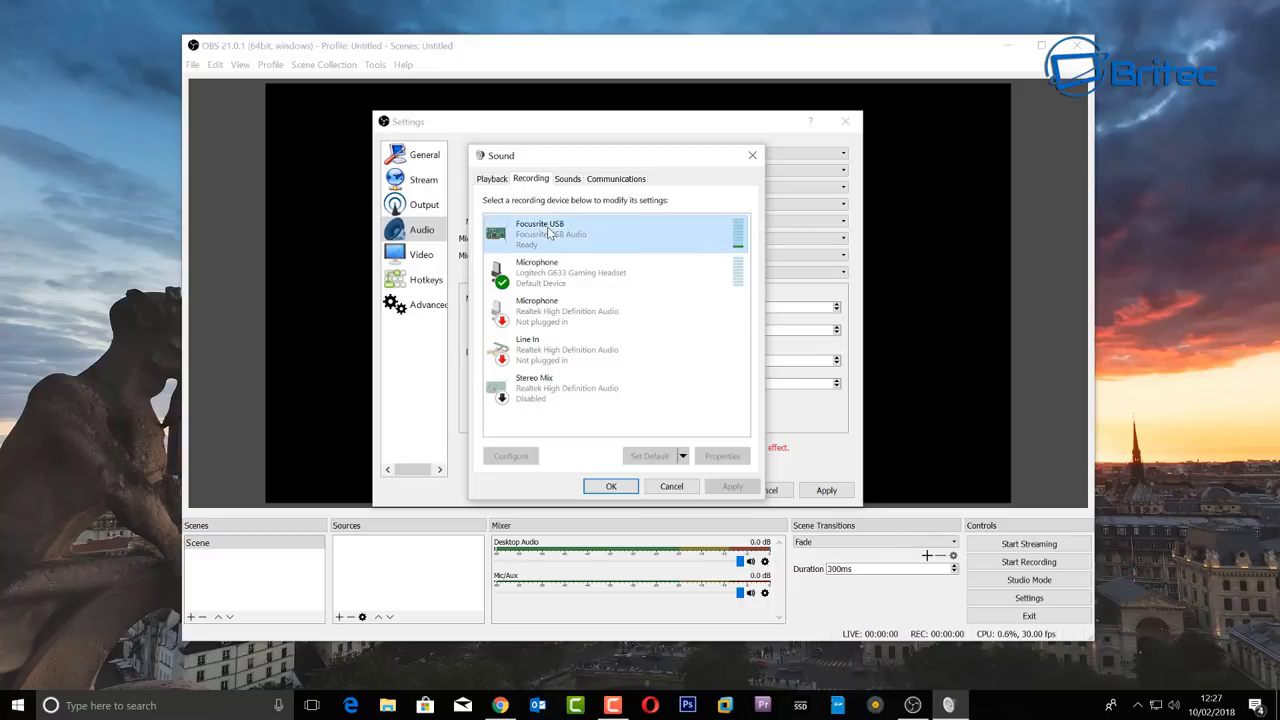
right_click(550, 231)
left_click(593, 320)
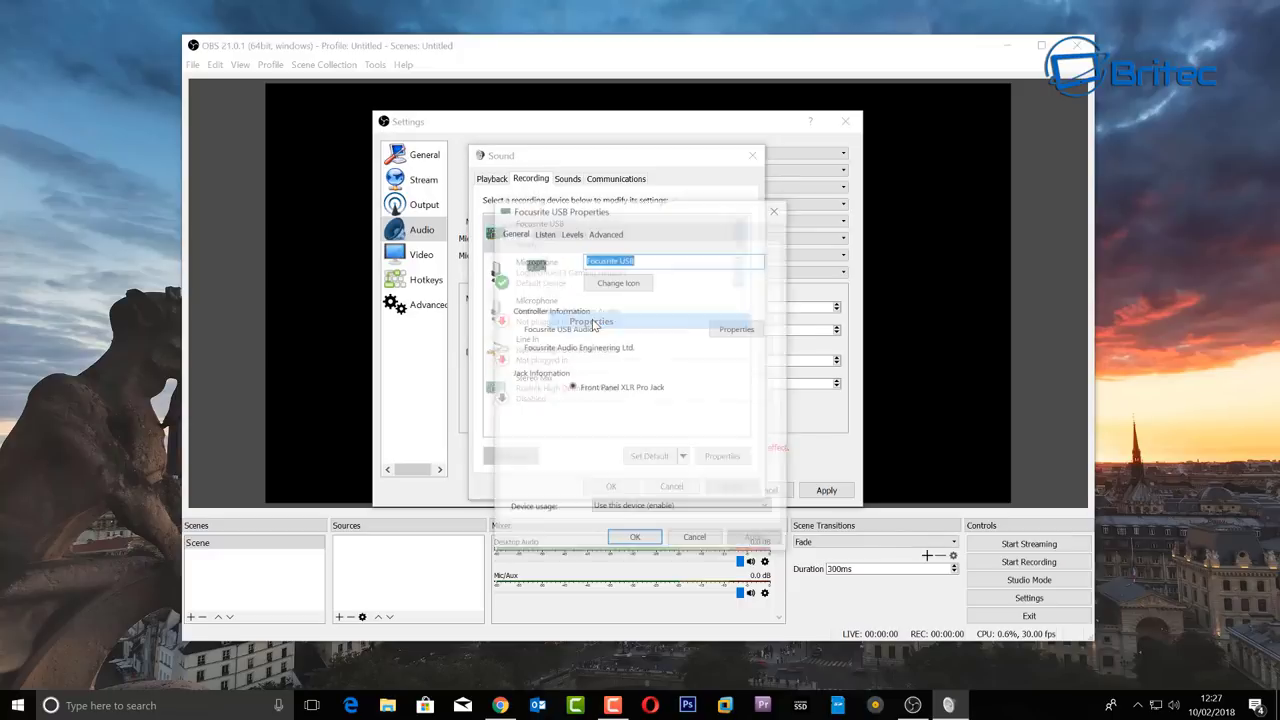
left_click(605, 232)
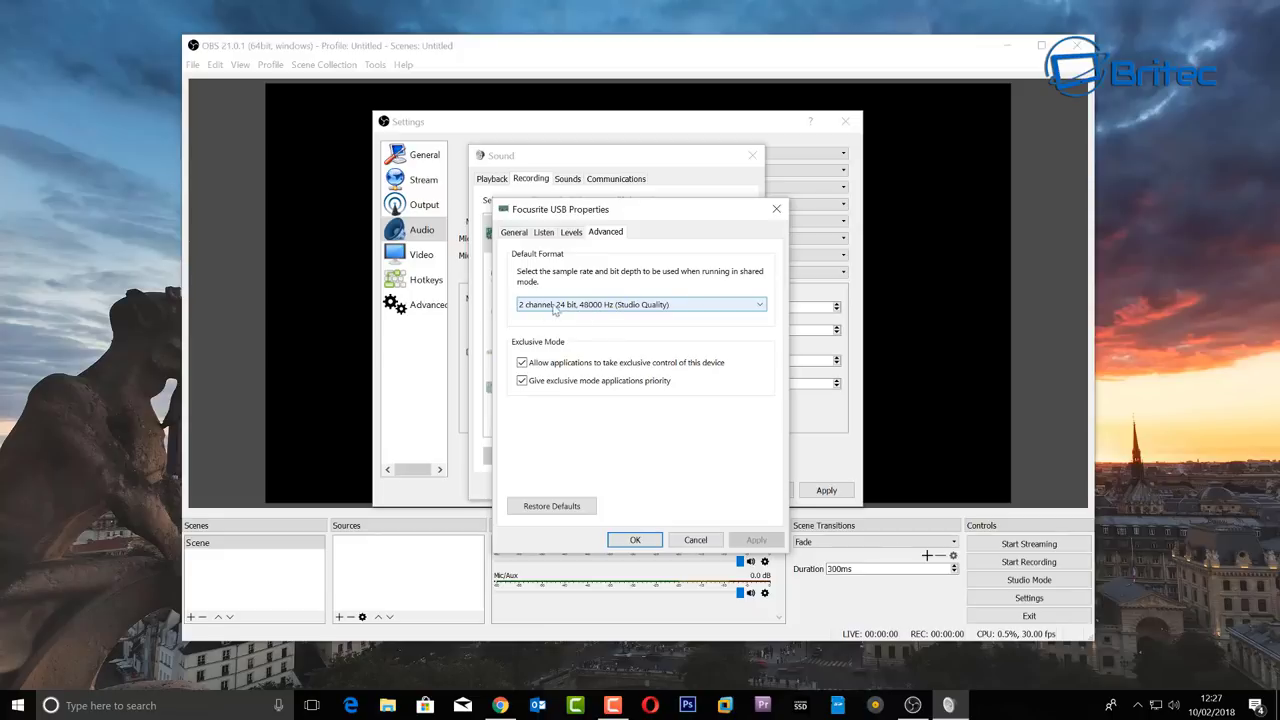
left_click(776, 209)
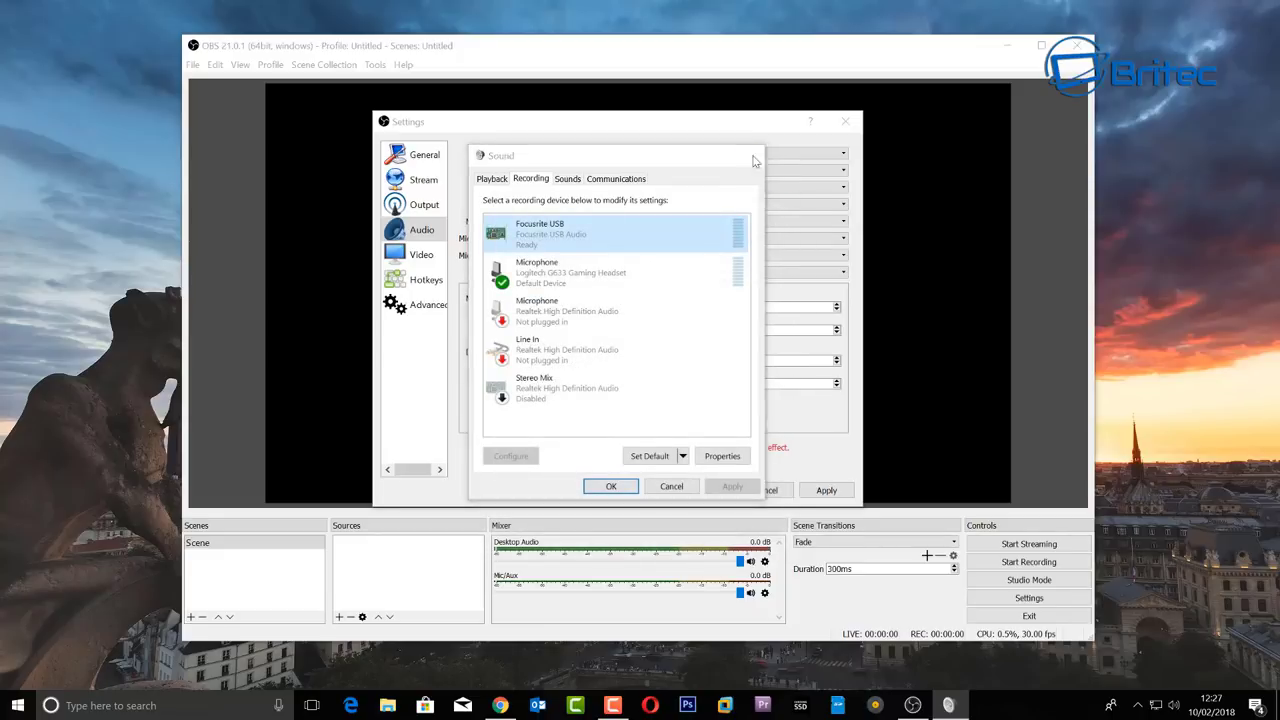
left_click(752, 155)
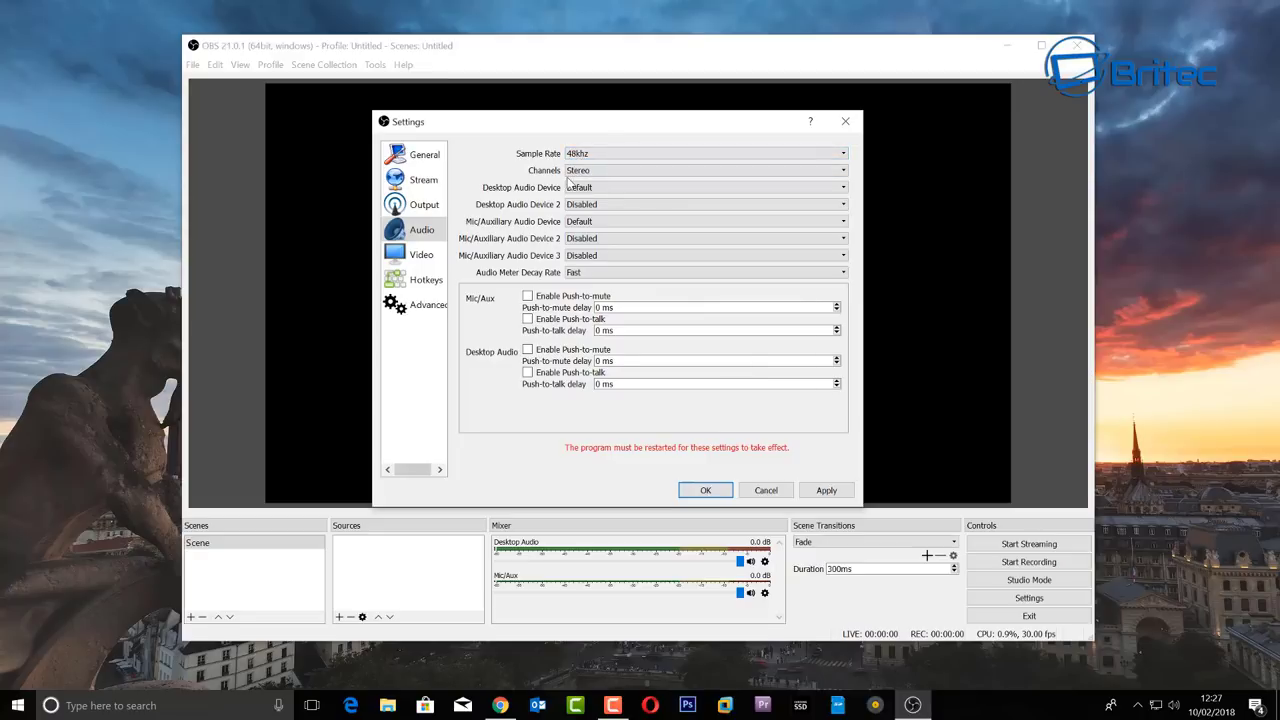
- Review the Video settings, keeping the 1920x1080 base and 1280x720 output resolutions
left_click(421, 258)
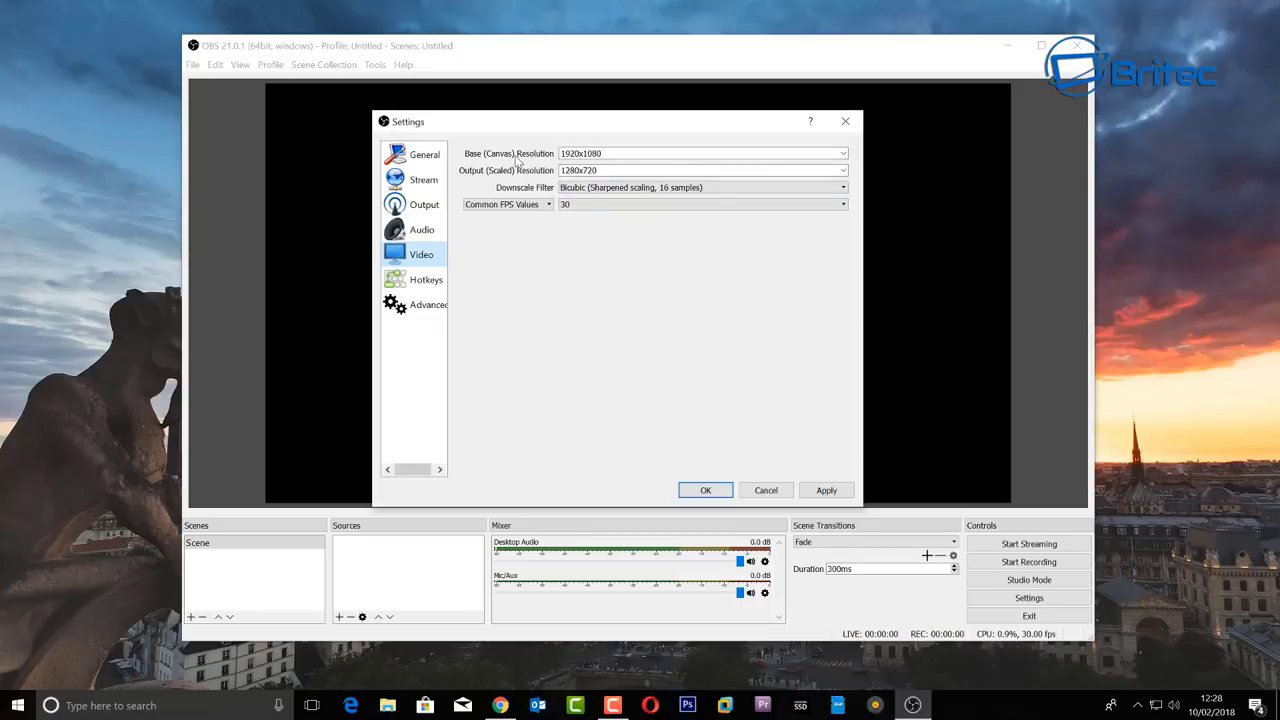
left_click_drag(606, 154, 557, 154)
left_click(621, 153)
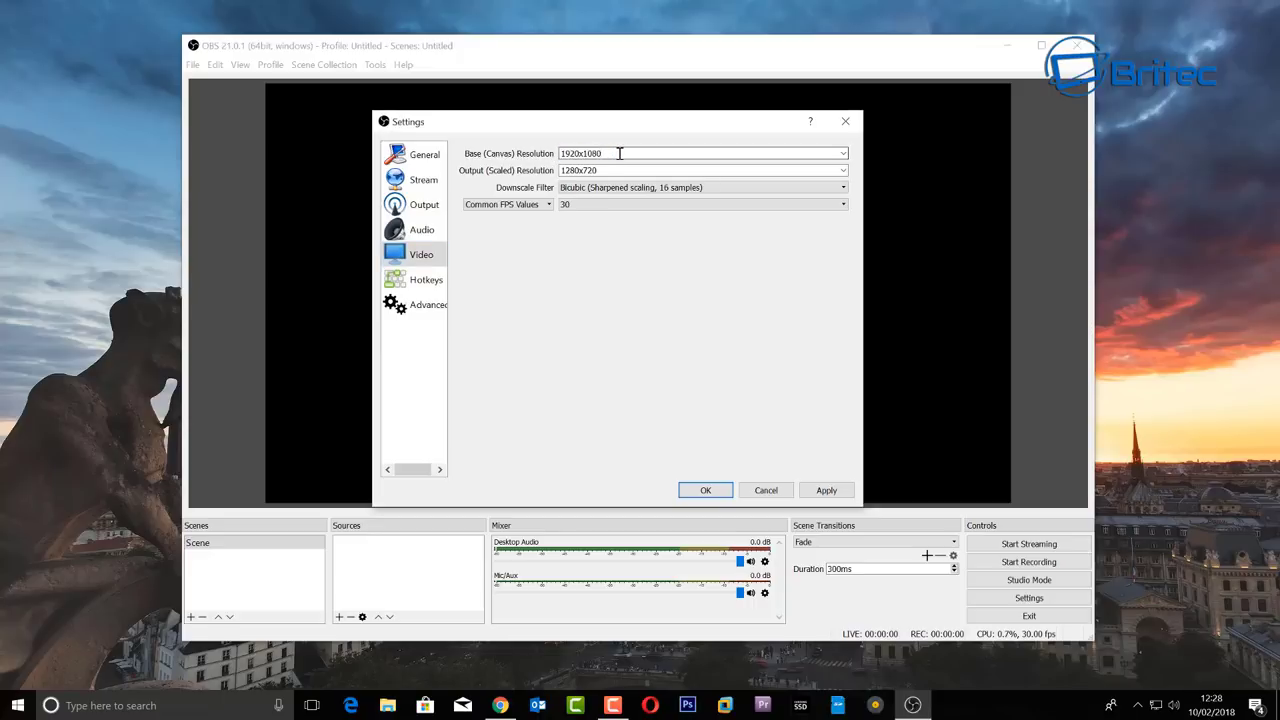
left_click_drag(620, 153, 530, 153)
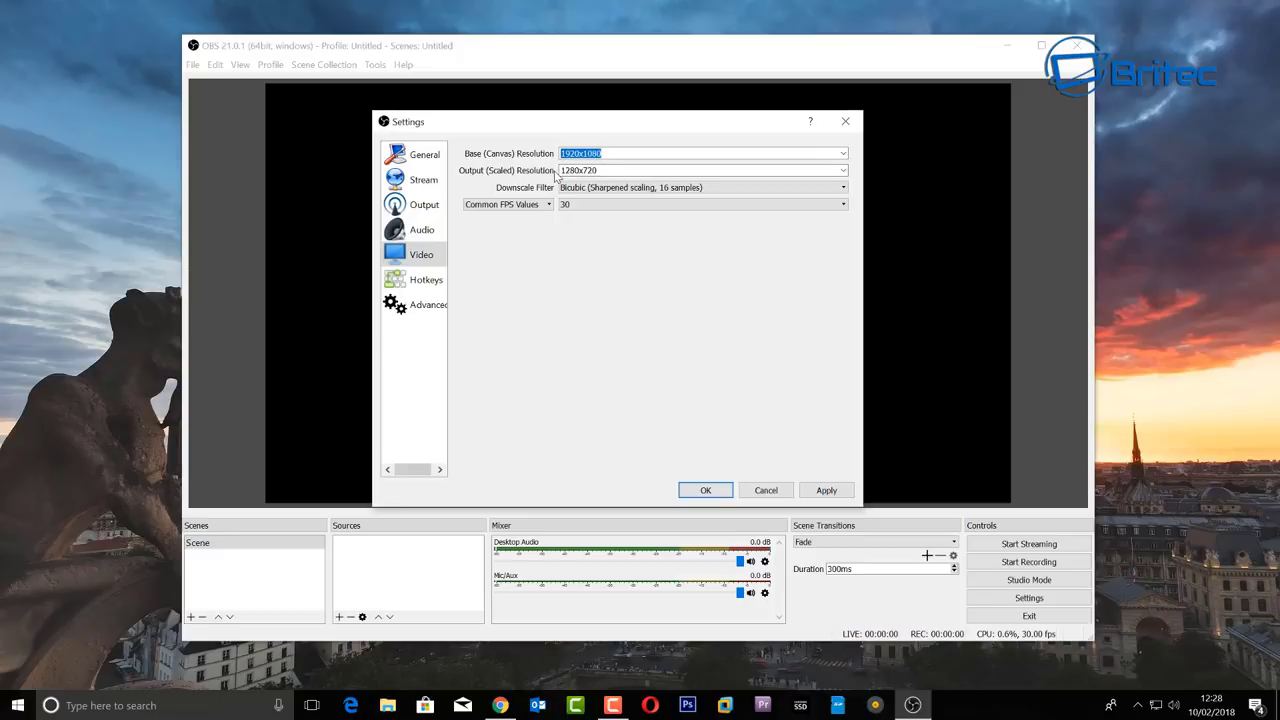
left_click(609, 170)
double_click(584, 170)
left_click(613, 170)
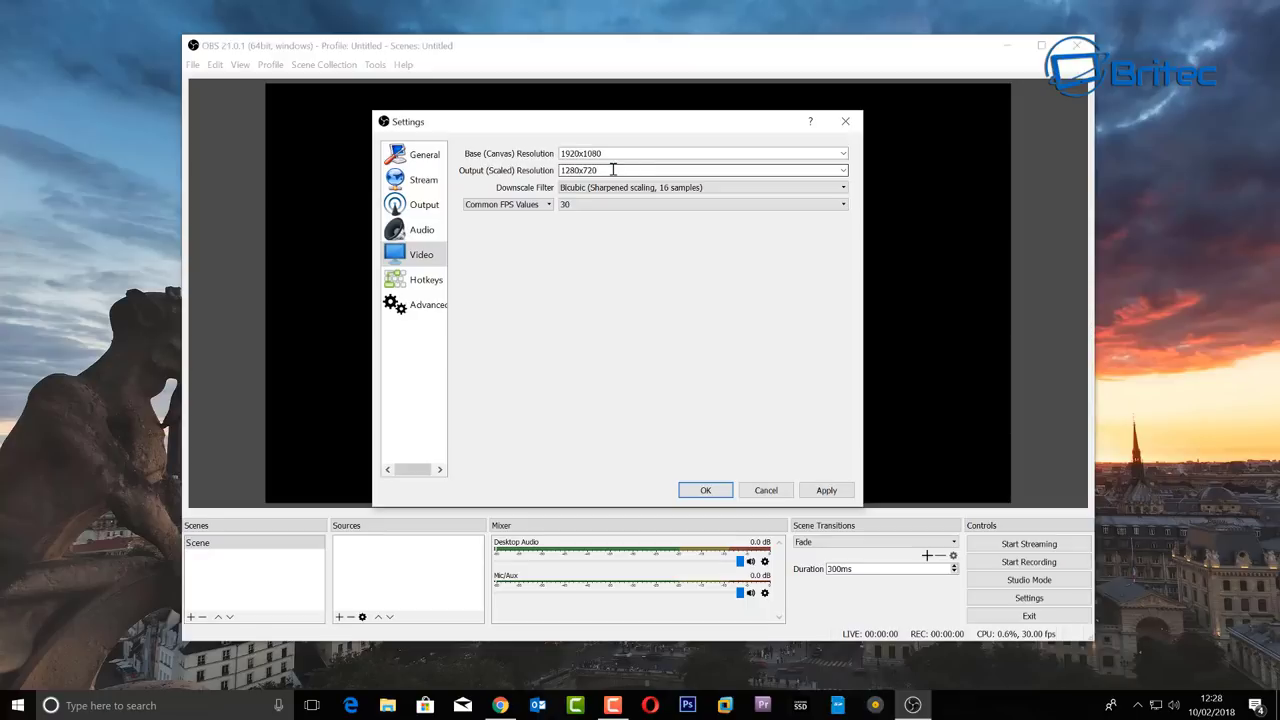
left_click(843, 171)
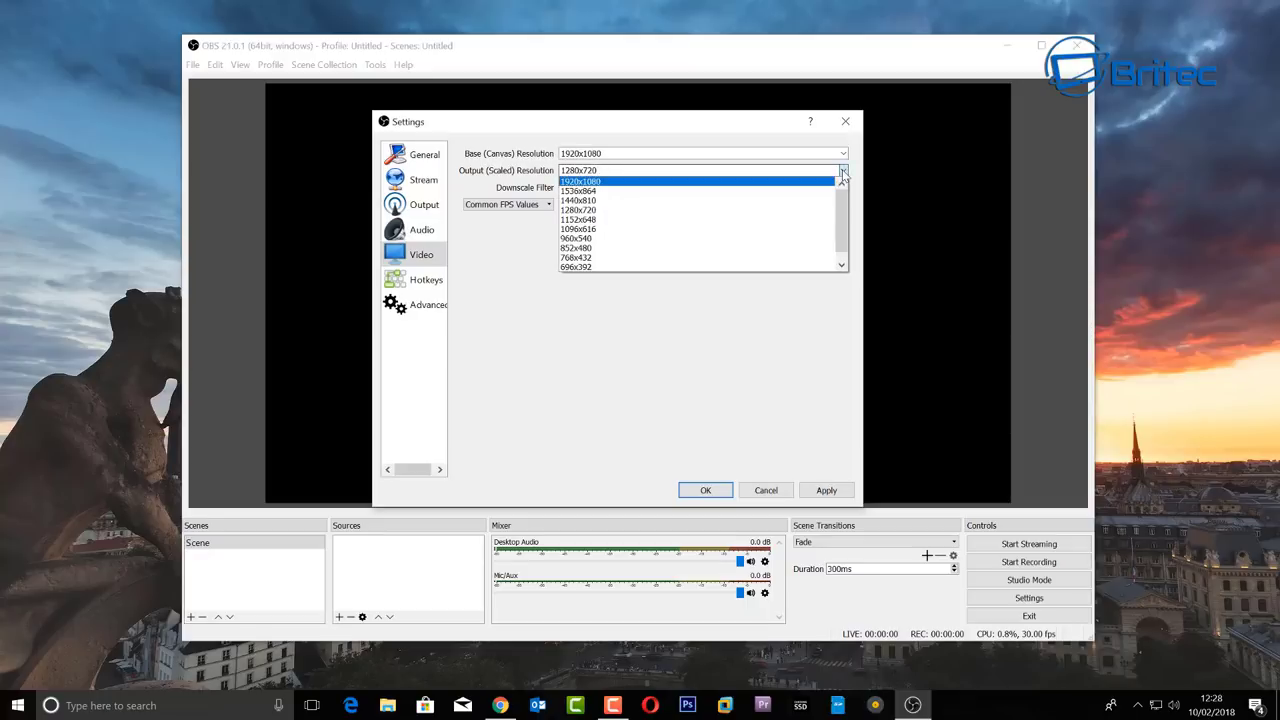
left_click(843, 172)
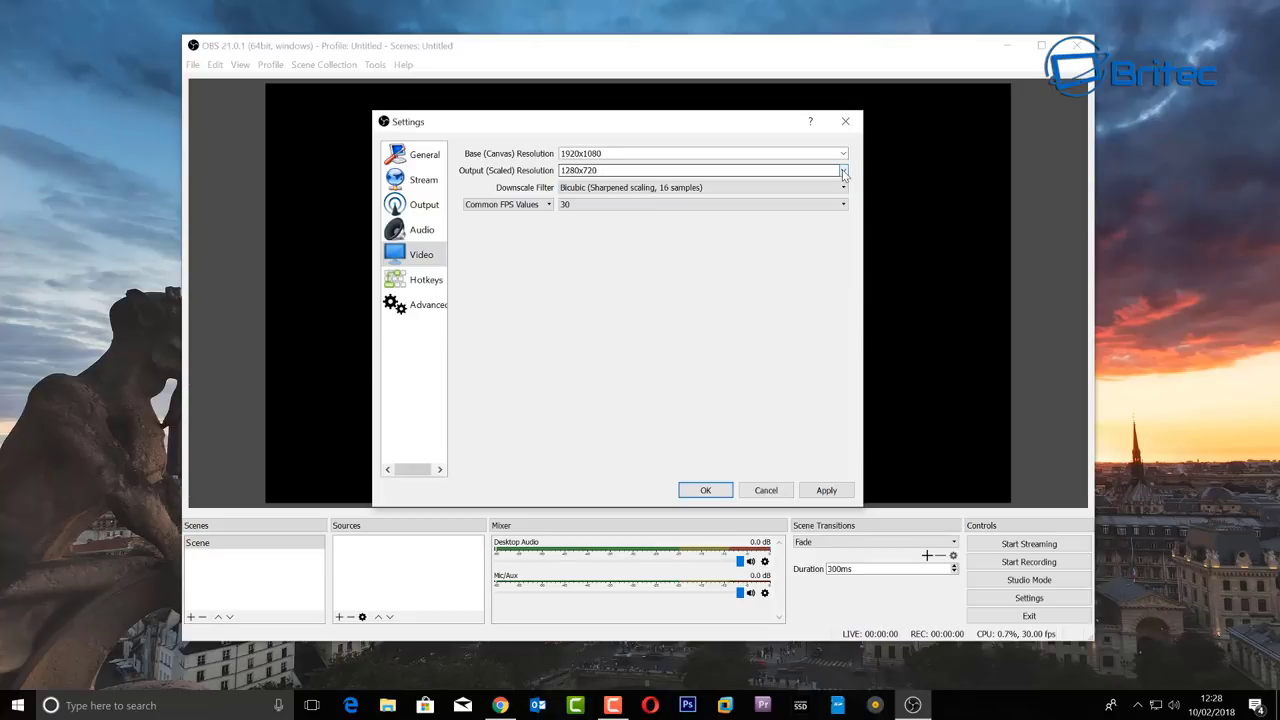
left_click_drag(621, 172, 561, 170)
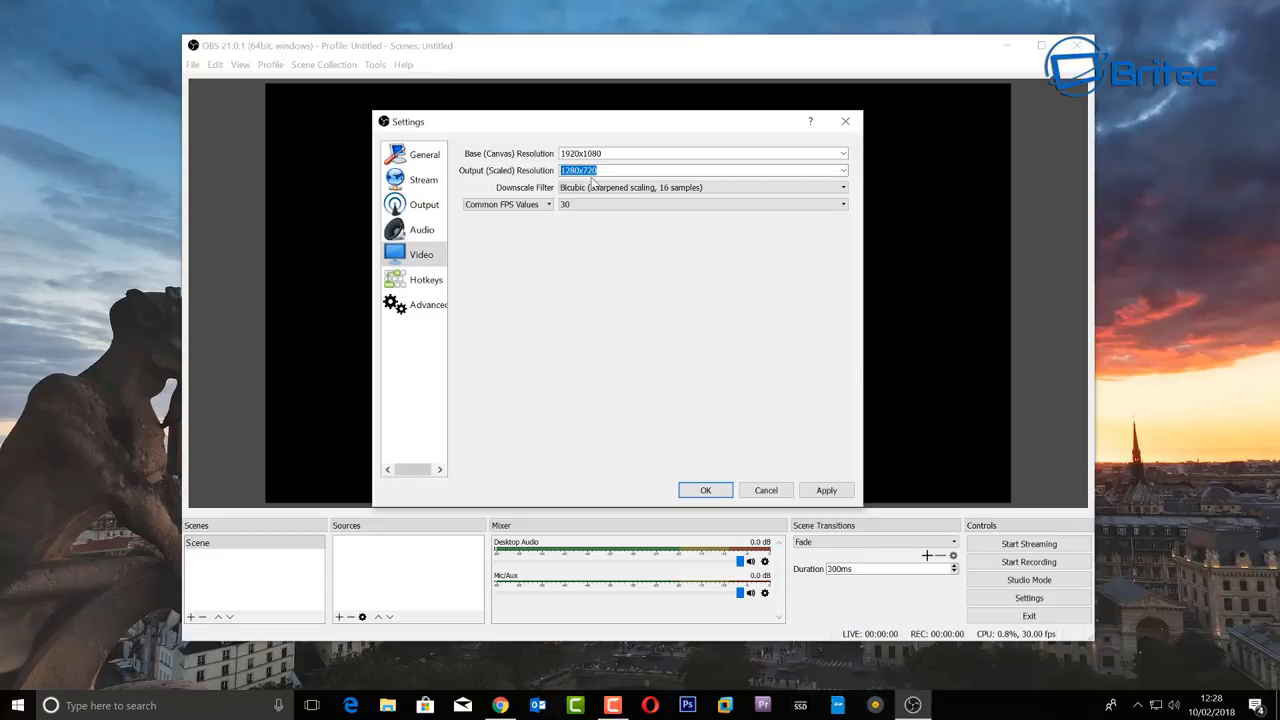
left_click(594, 170)
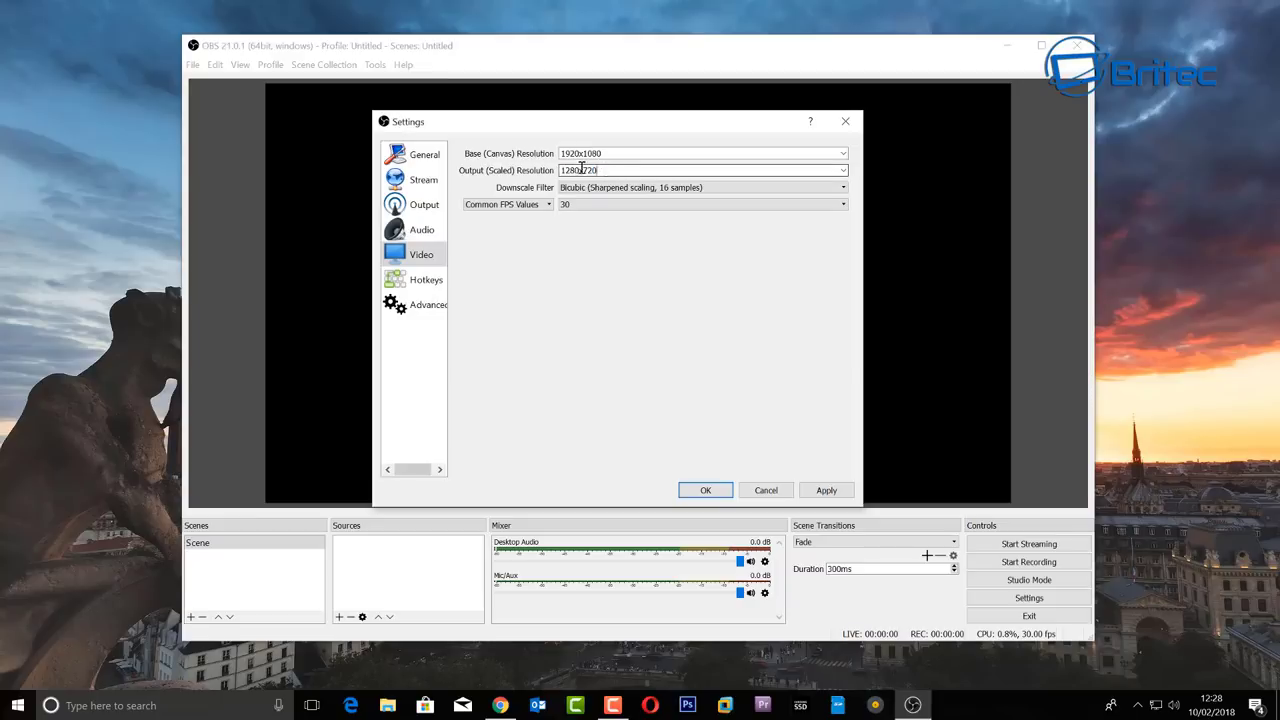
- Set the downscale filter to Lanczos and the frame rate to 60 FPS
left_click(706, 188)
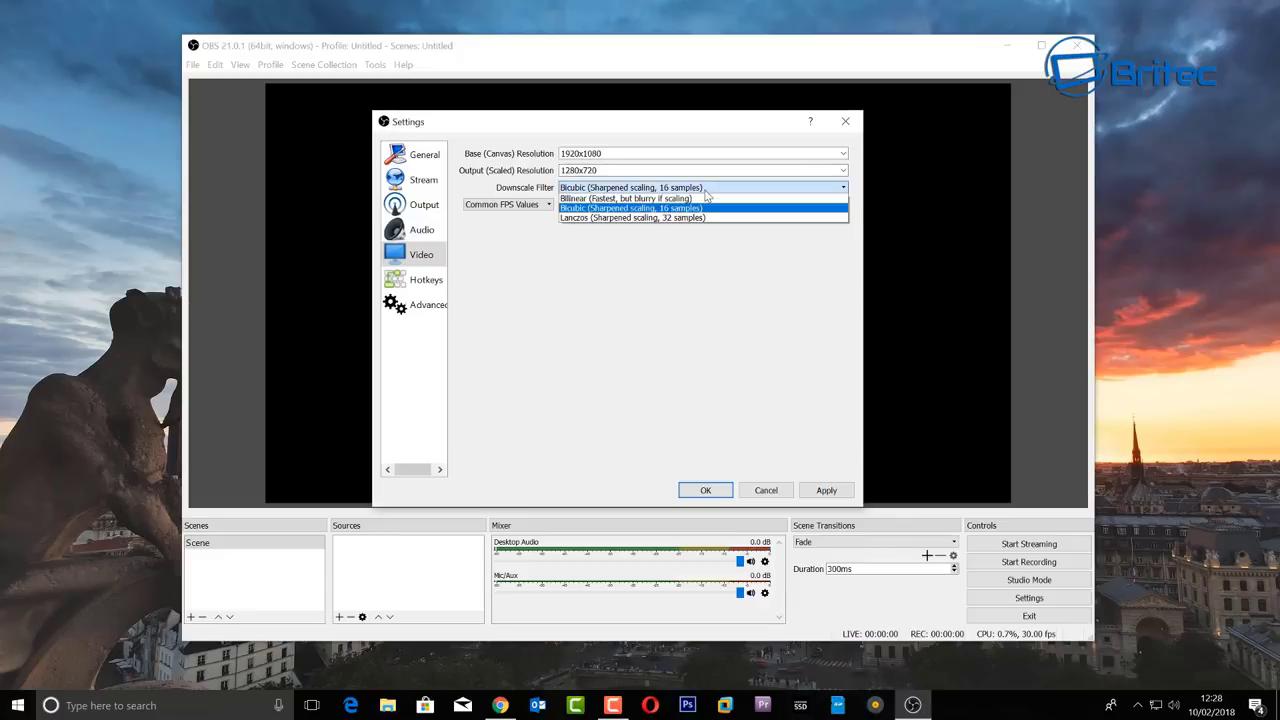
left_click(582, 219)
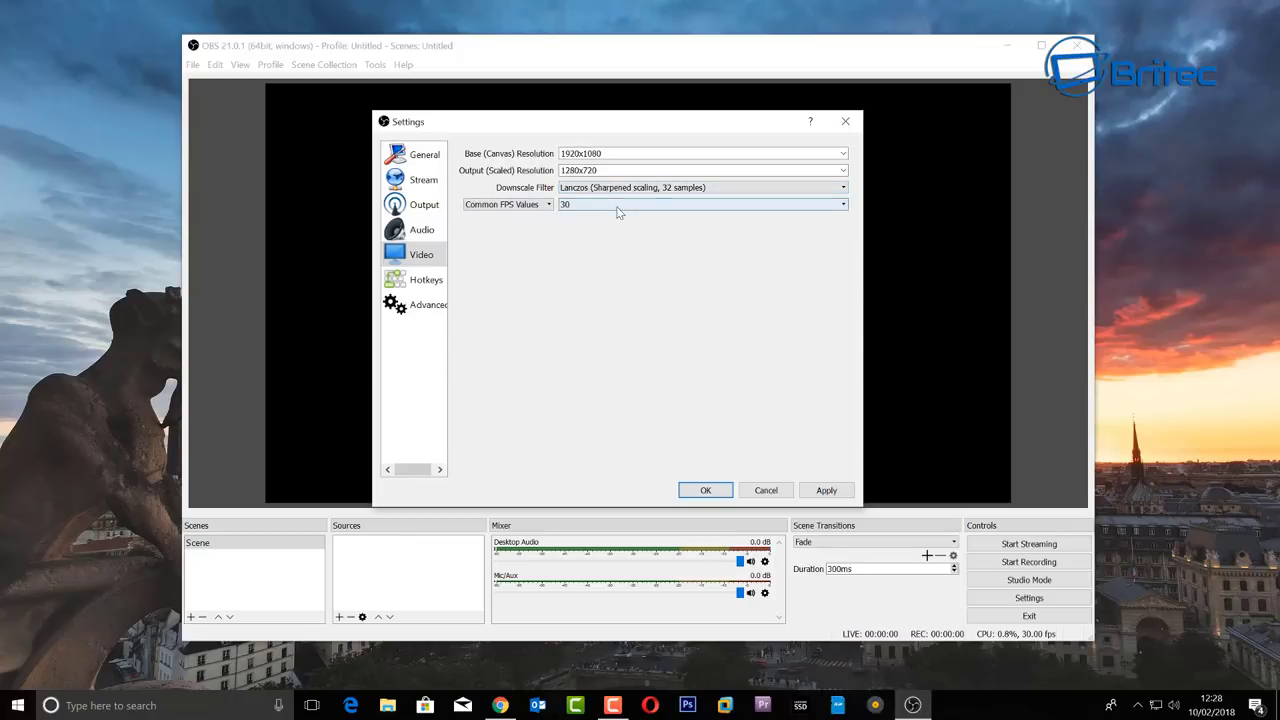
left_click(620, 205)
left_click(580, 284)
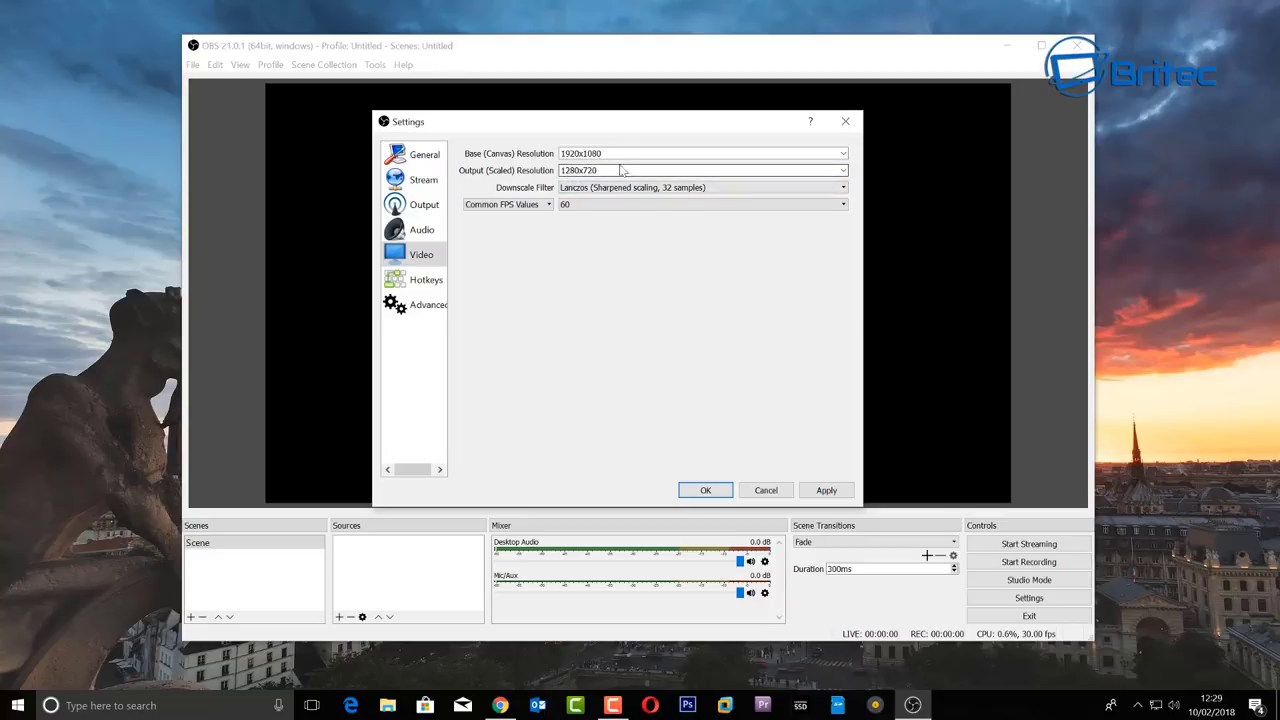
left_click(433, 180)
left_click(410, 211)
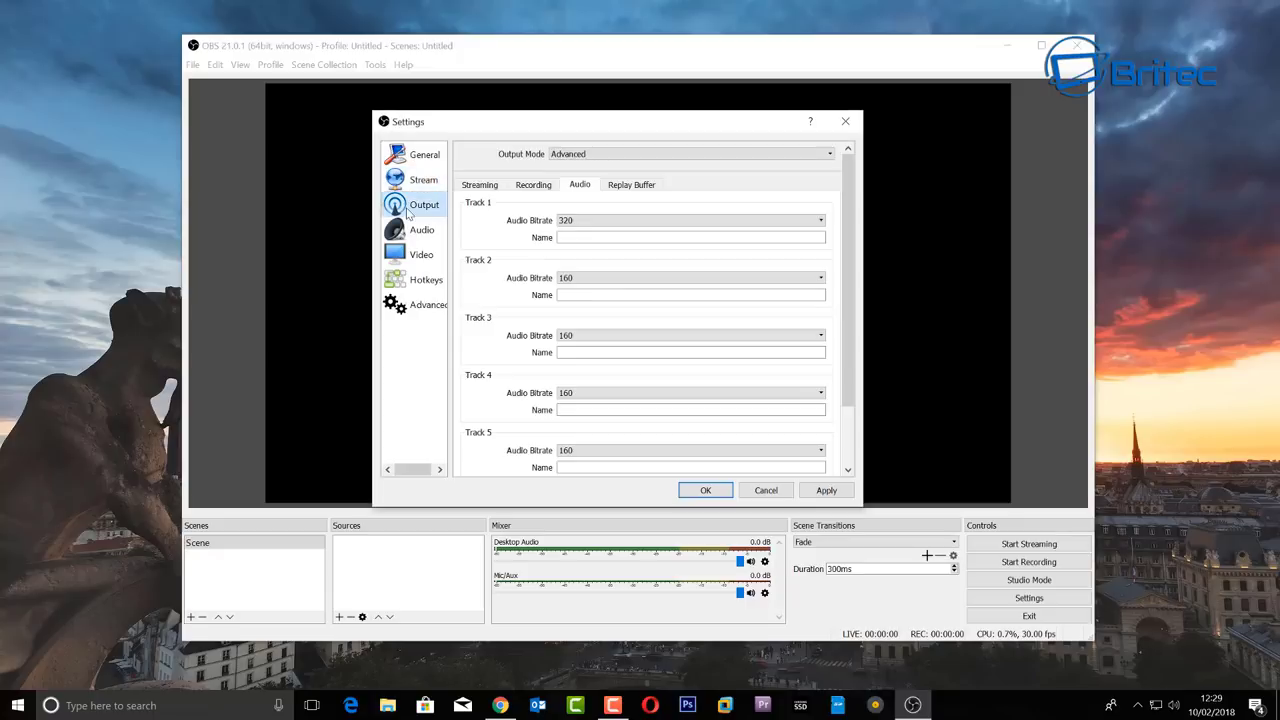
left_click(524, 189)
left_click(480, 186)
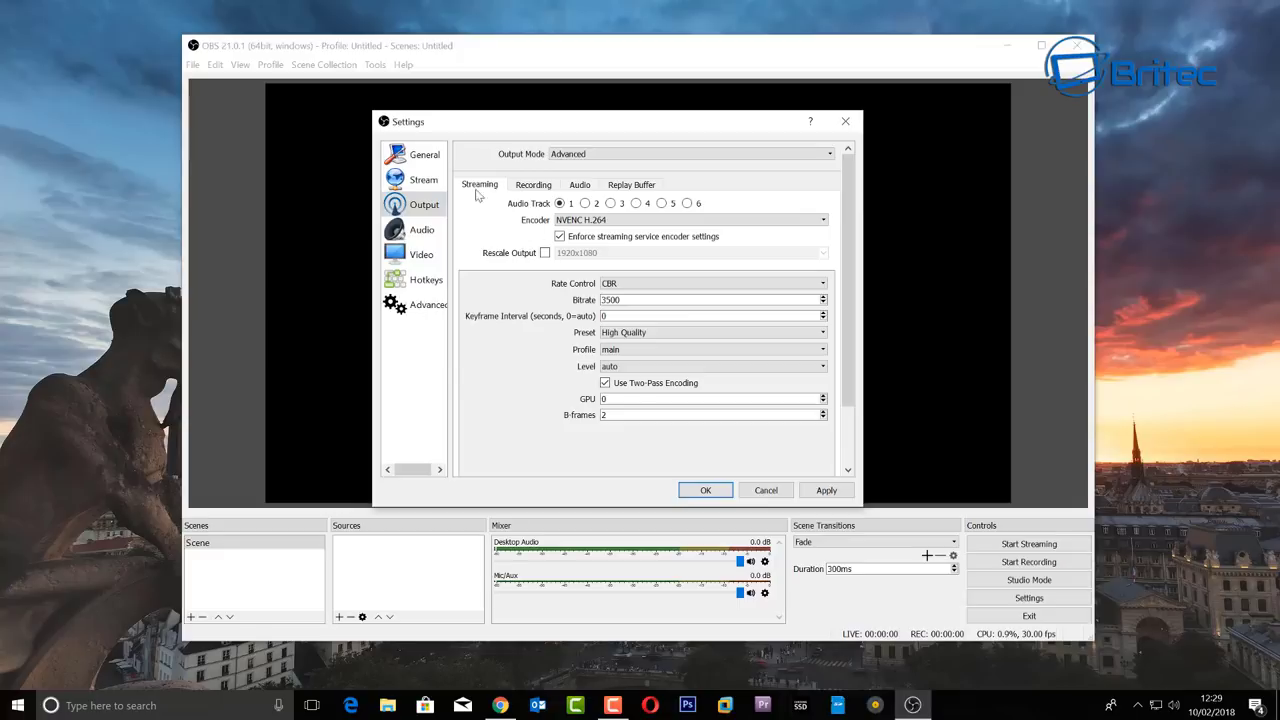
left_click(535, 187)
left_click(422, 257)
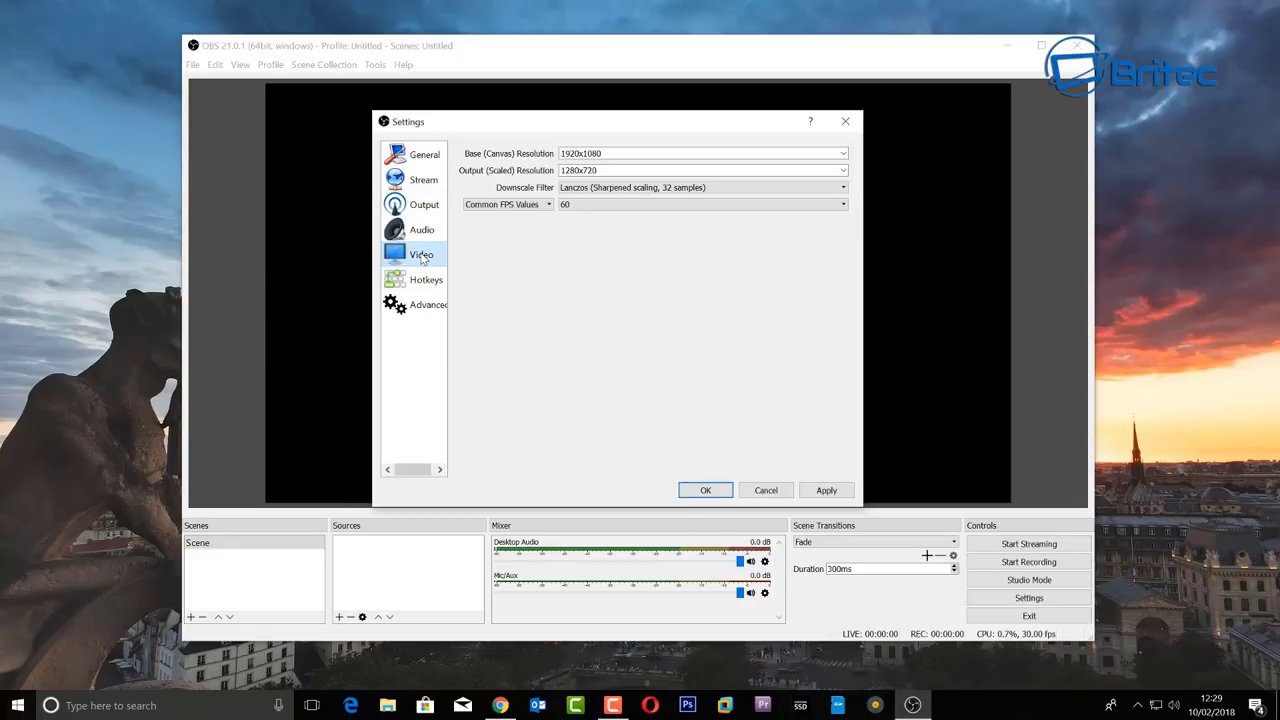
- Try 2560x1440 for canvas and output, then revert to 1920x1080 and 1280x720
left_click(842, 155)
left_click(758, 165)
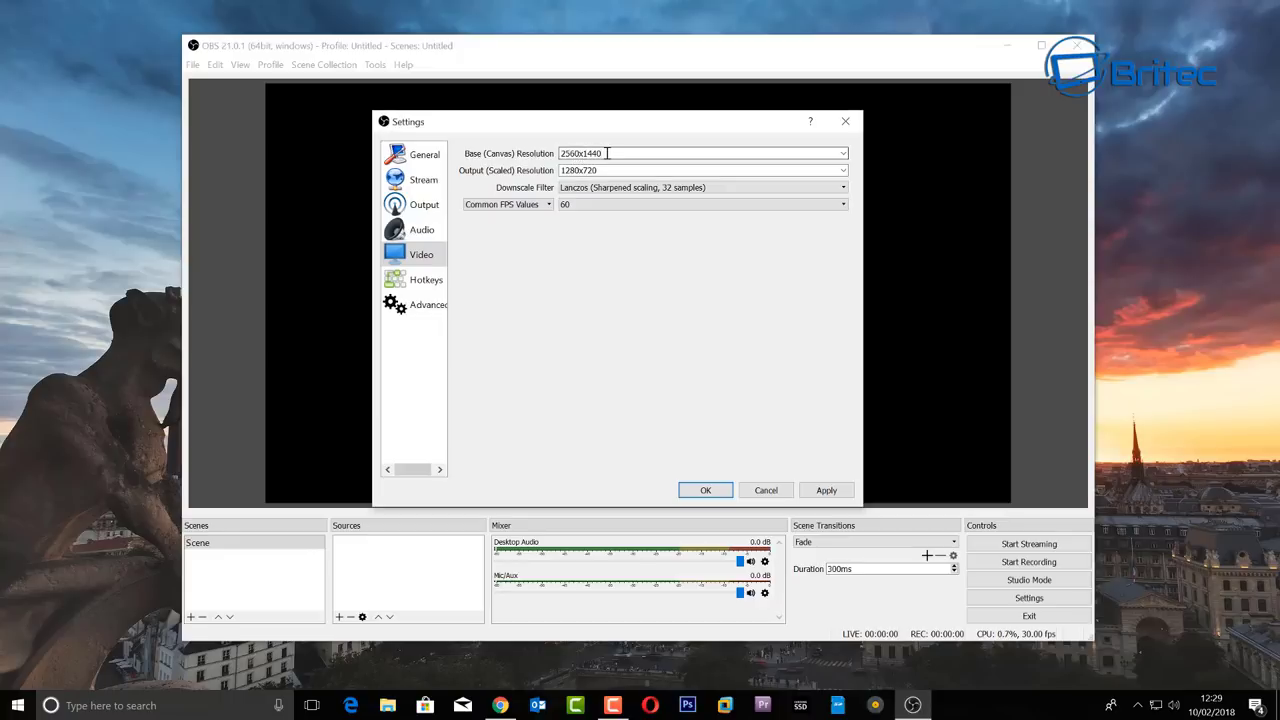
left_click(840, 170)
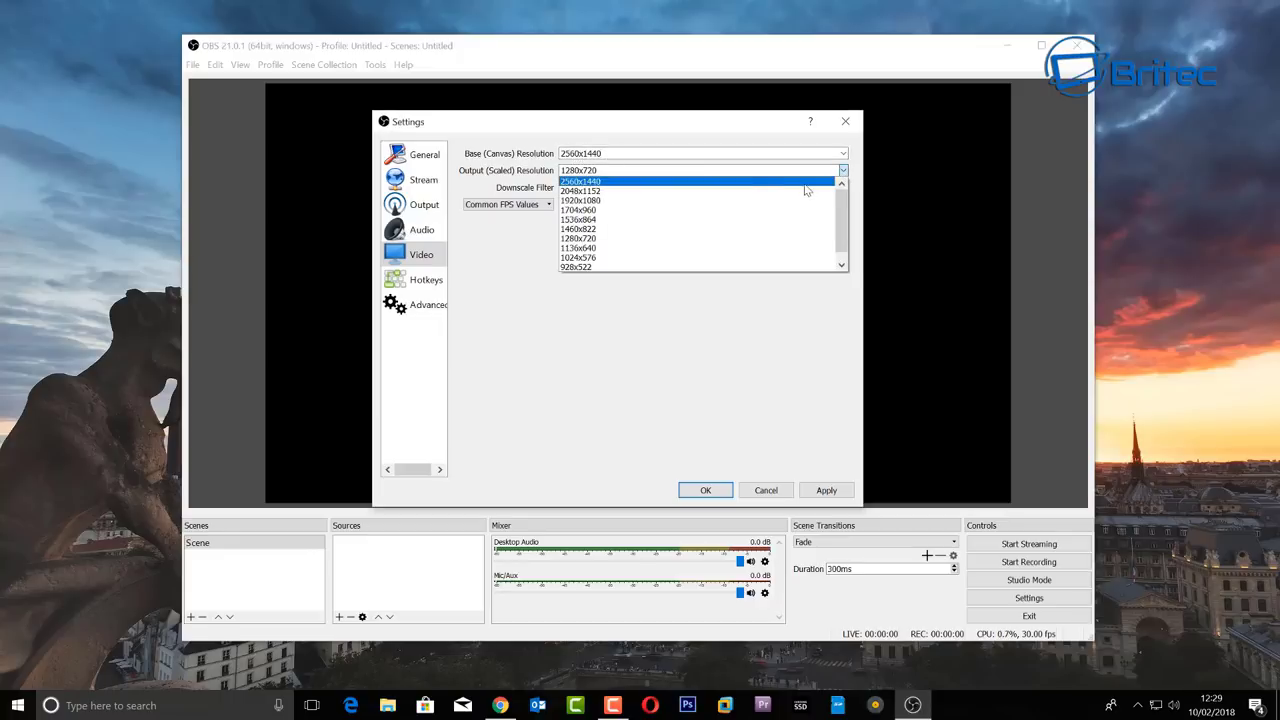
left_click(767, 183)
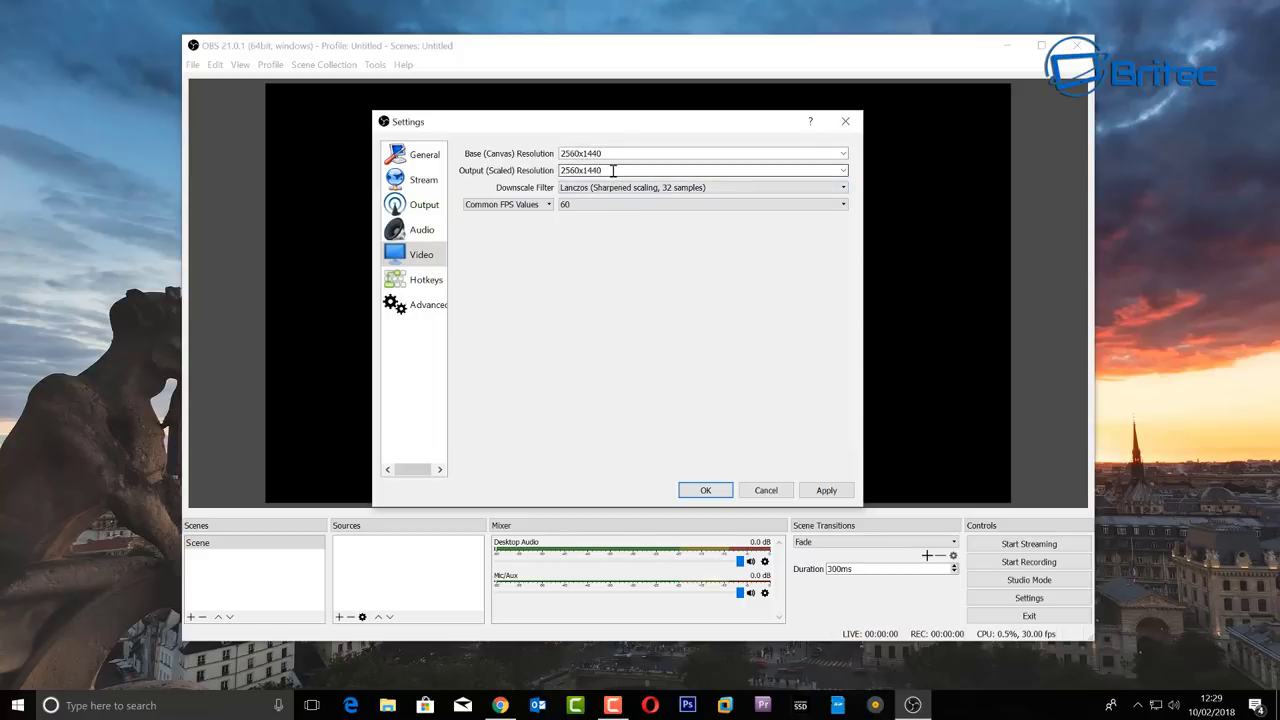
left_click(843, 172)
left_click(843, 175)
left_click(843, 153)
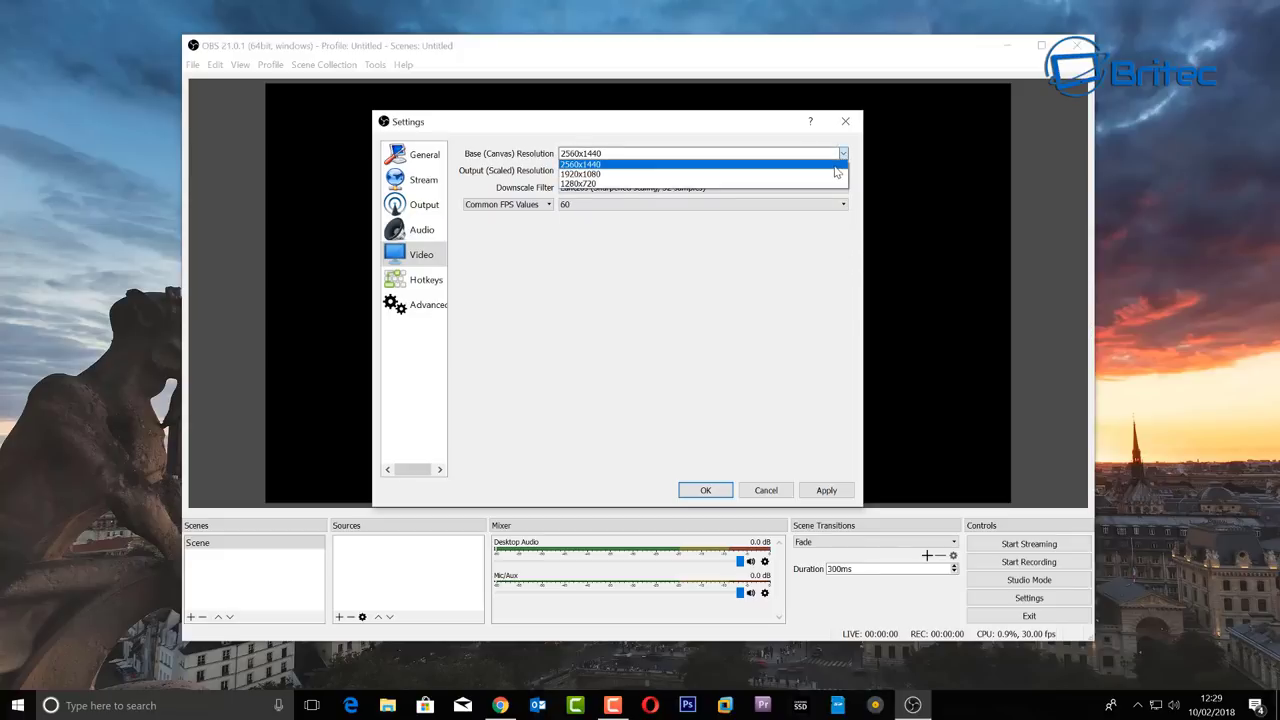
left_click(834, 174)
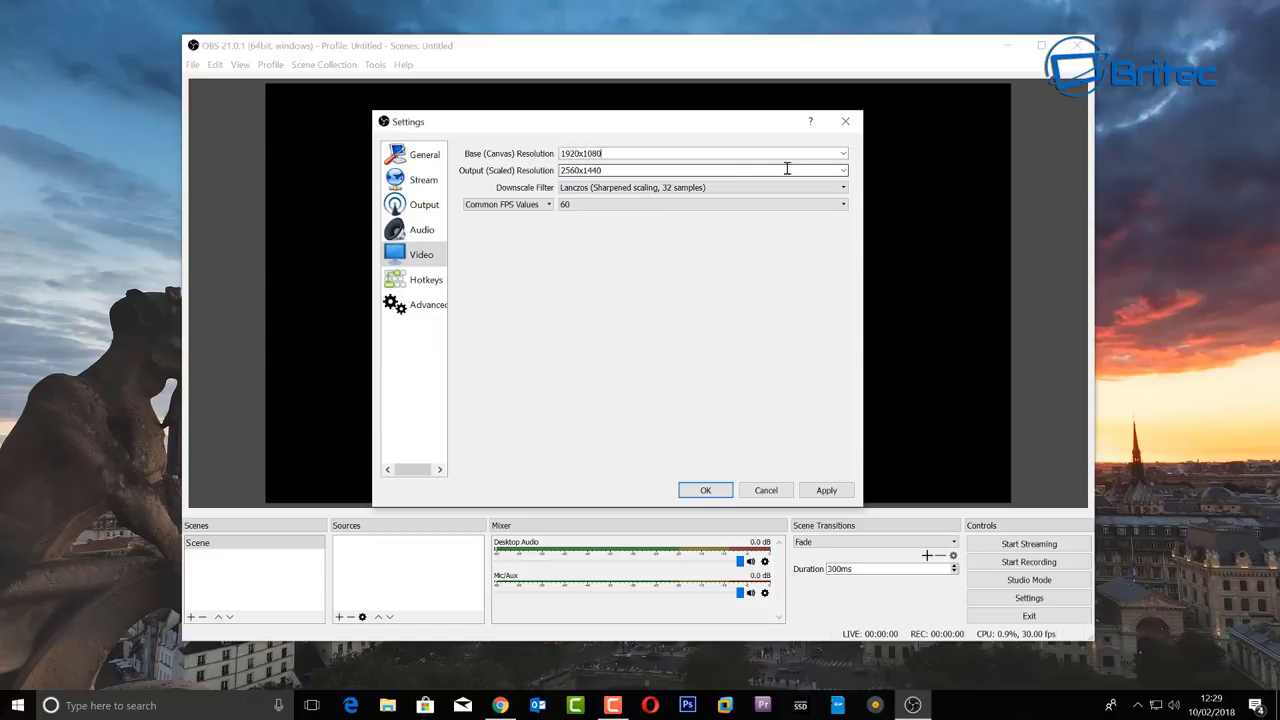
left_click(843, 172)
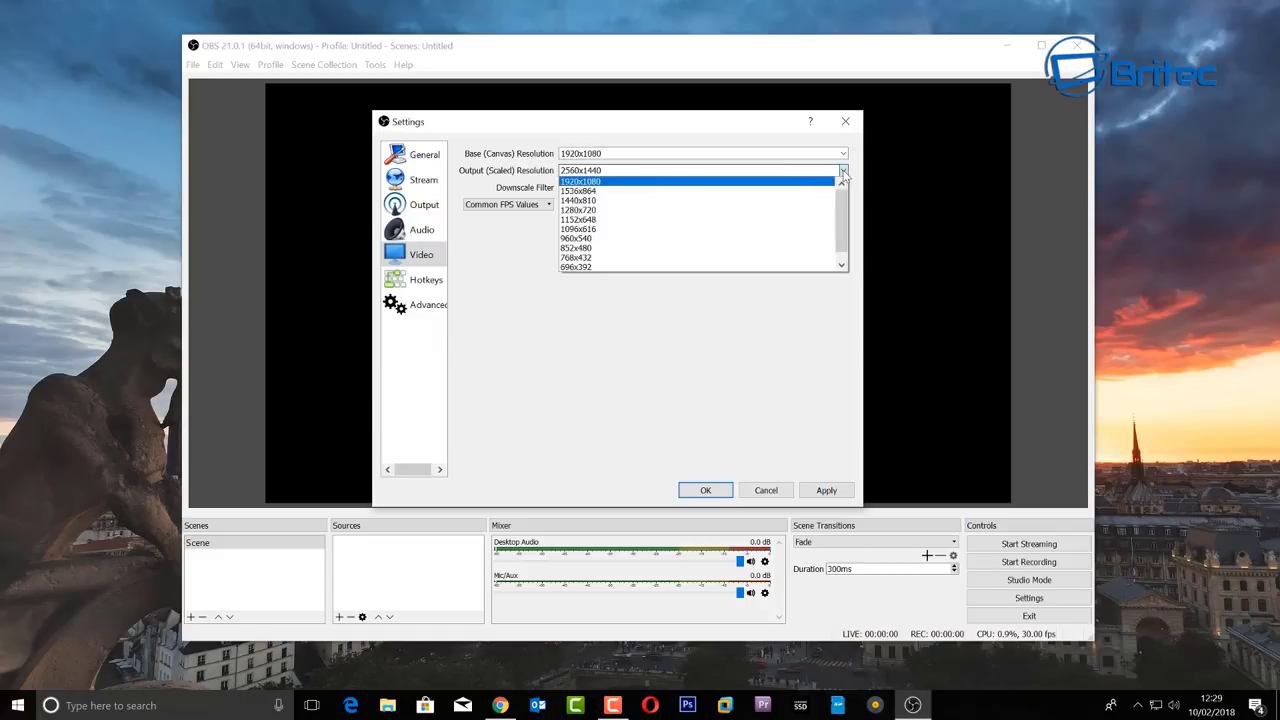
left_click(686, 211)
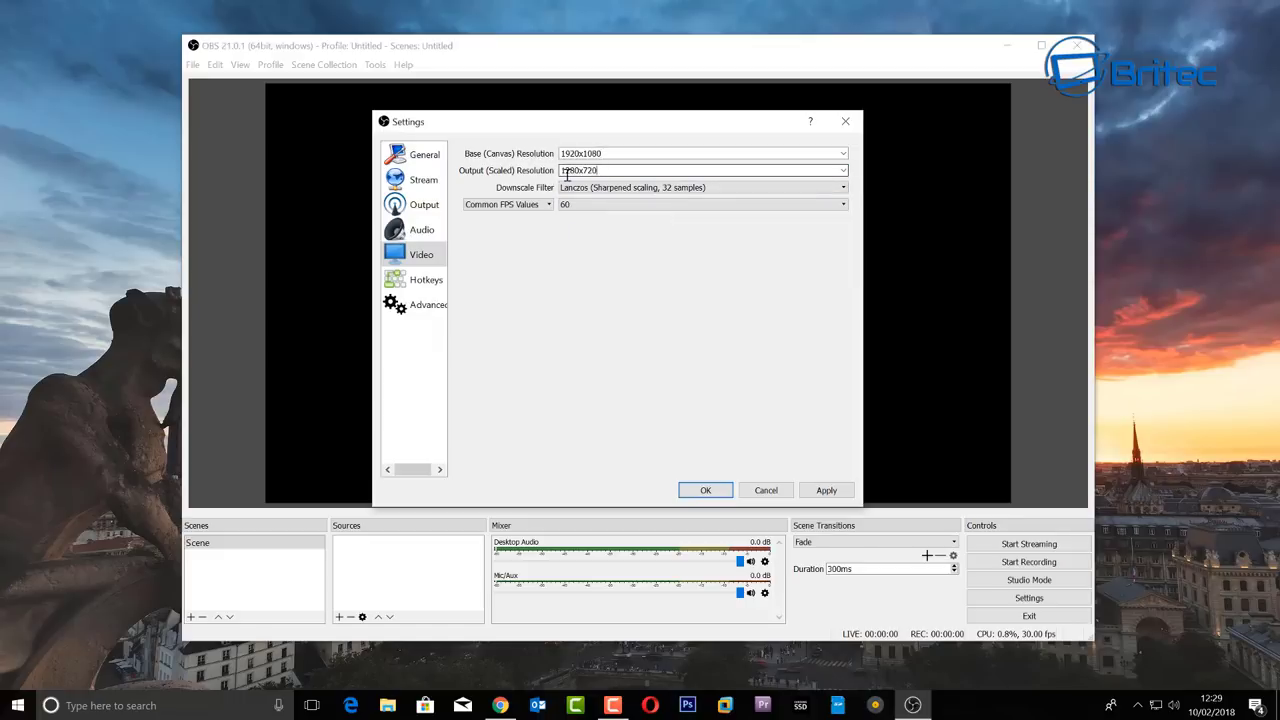
- Set both canvas and output resolutions to 2560x1440, then go to the Hotkeys page
left_click(844, 171)
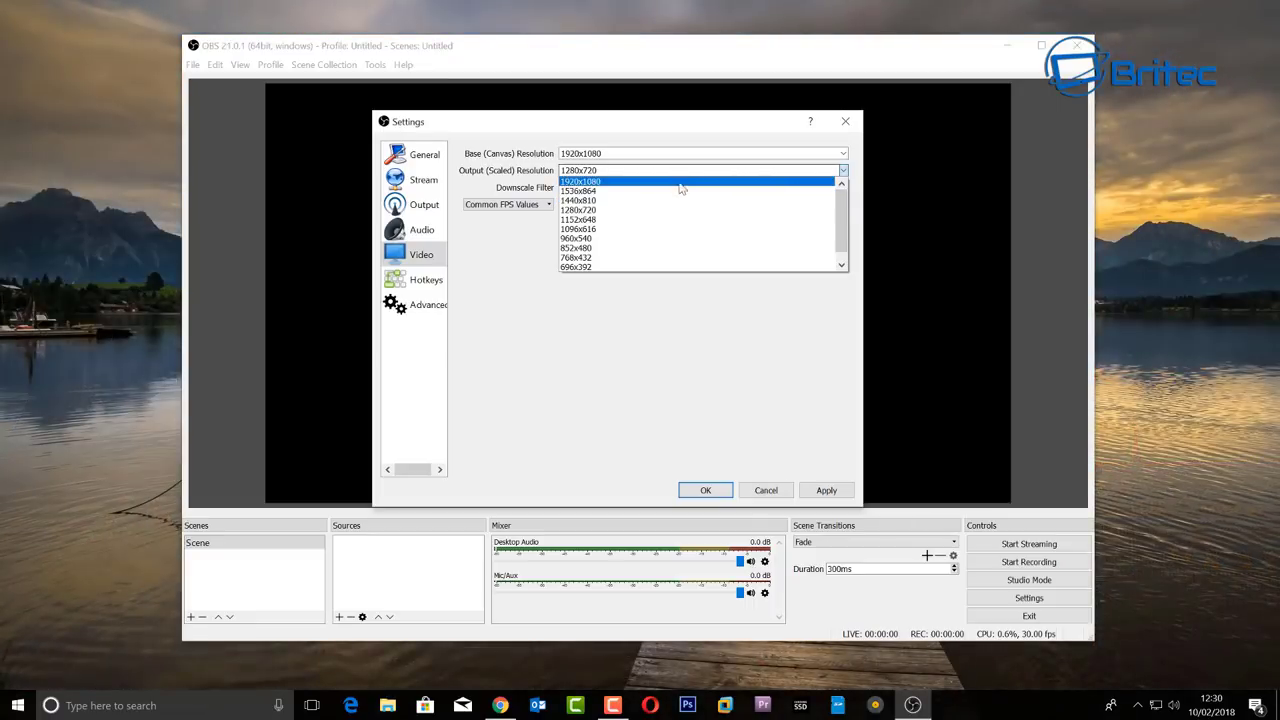
left_click(844, 154)
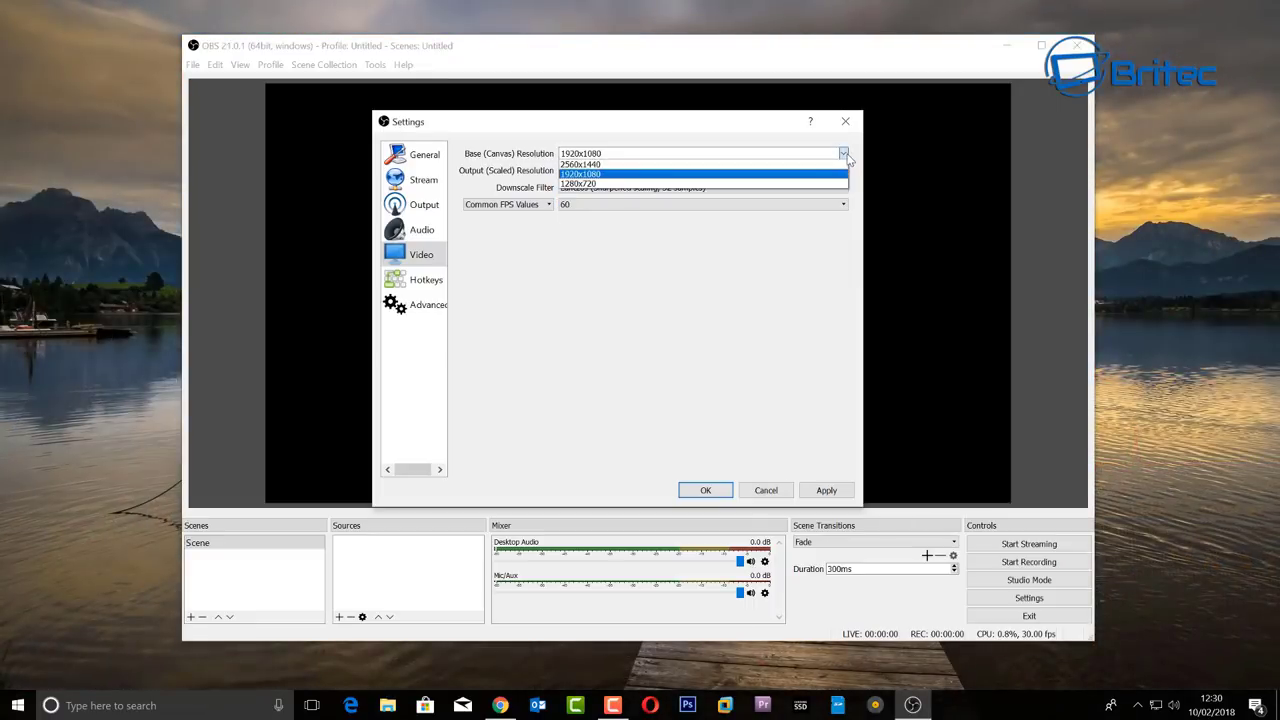
left_click(820, 164)
left_click(843, 171)
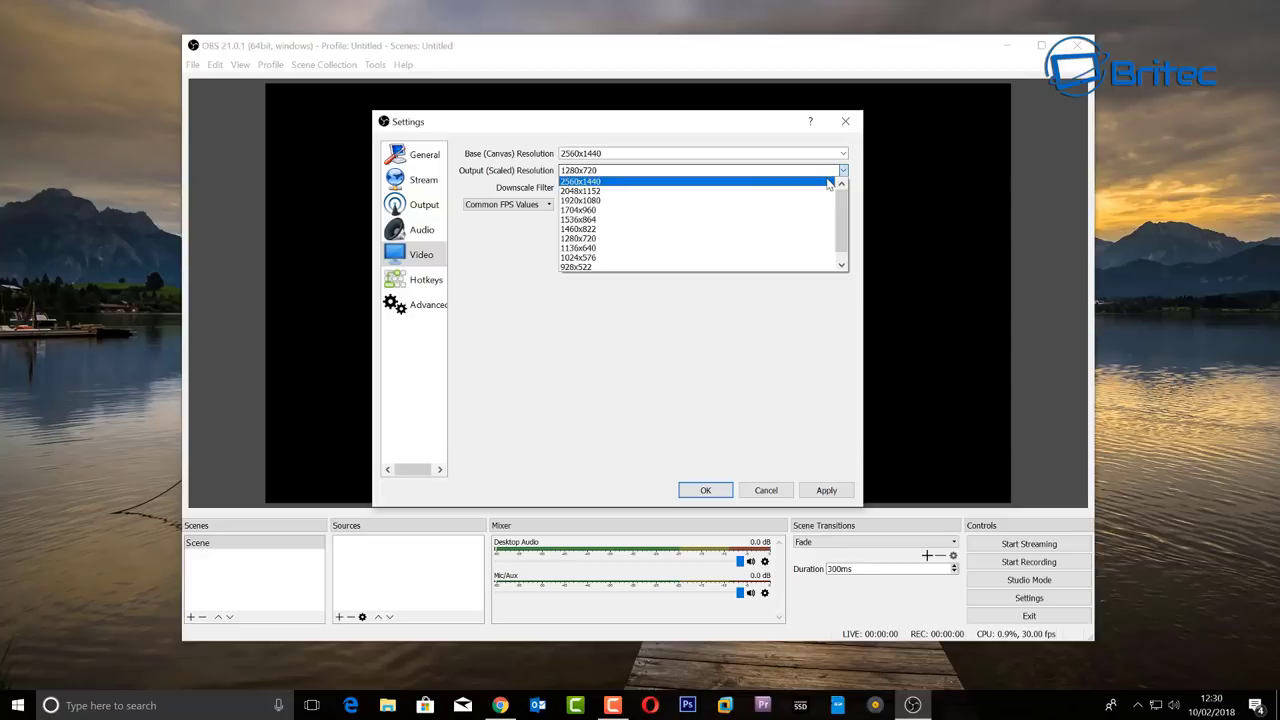
left_click(820, 182)
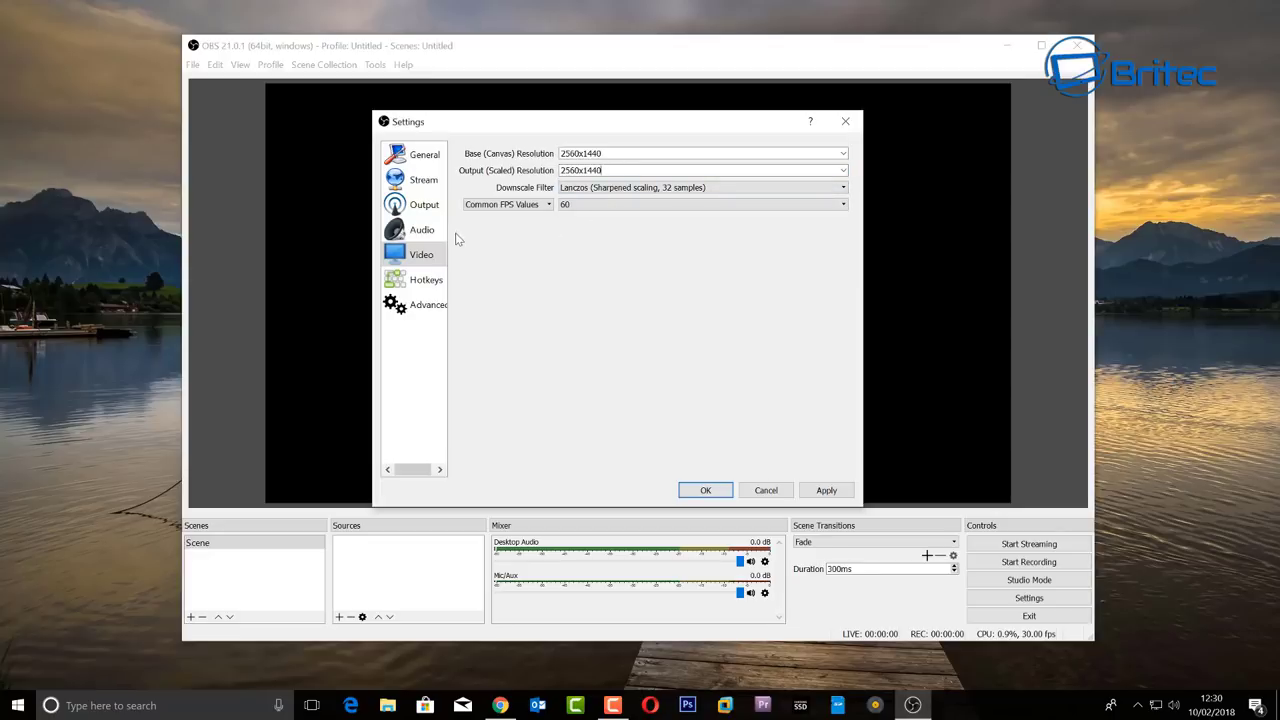
left_click(425, 279)
left_click(596, 160)
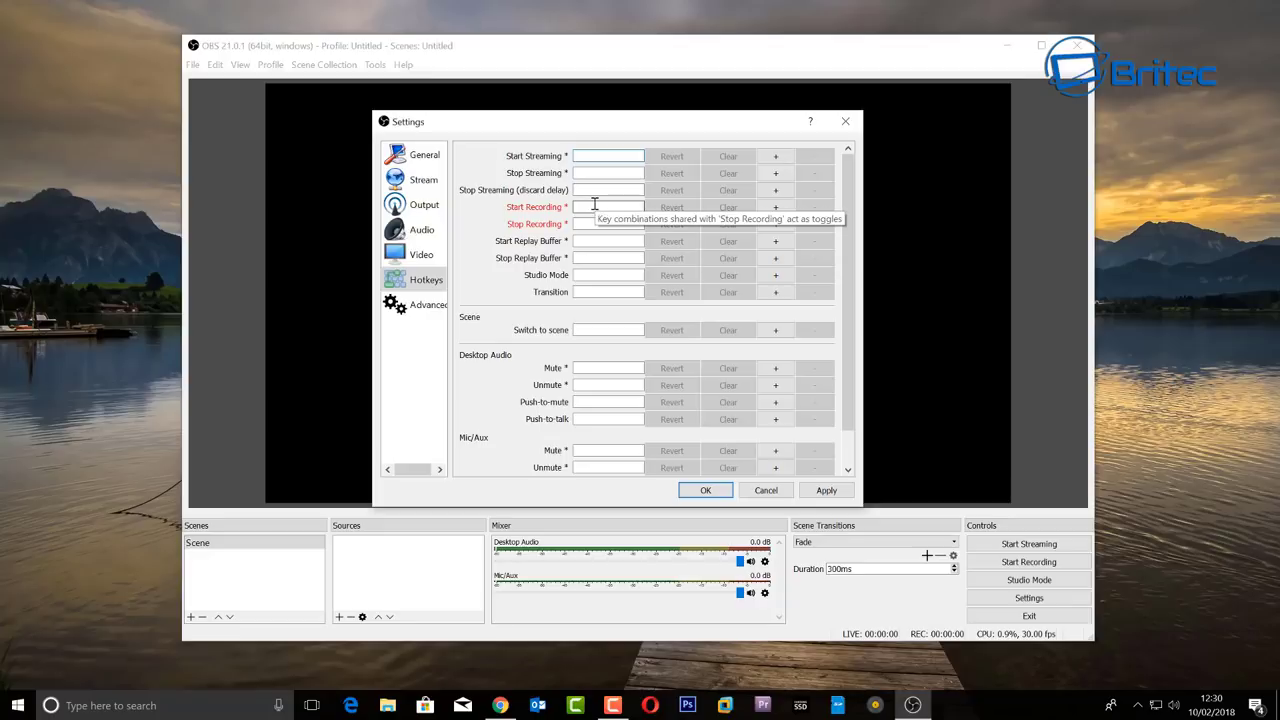
- Assign F1 as the Start Recording hotkey and F2 as the Stop Recording hotkey
left_click(584, 207)
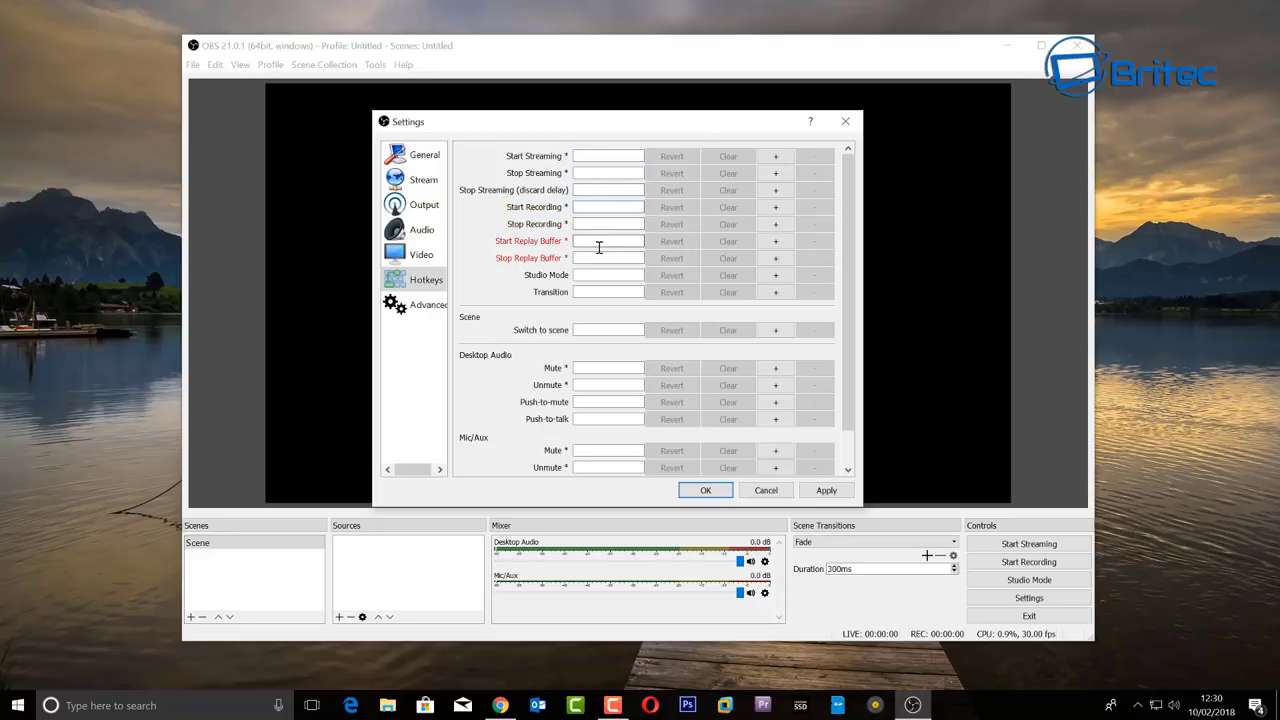
key("F1")
left_click(590, 228)
key("F2")
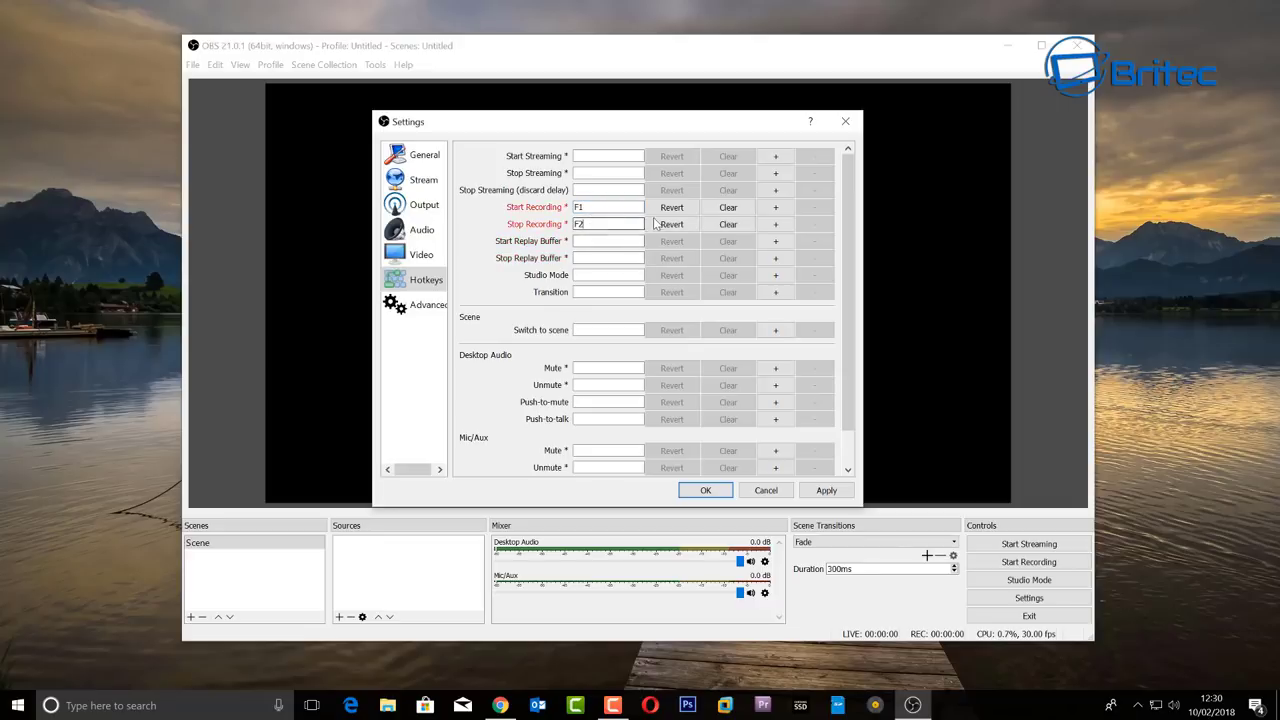
left_click(728, 207)
left_click(728, 224)
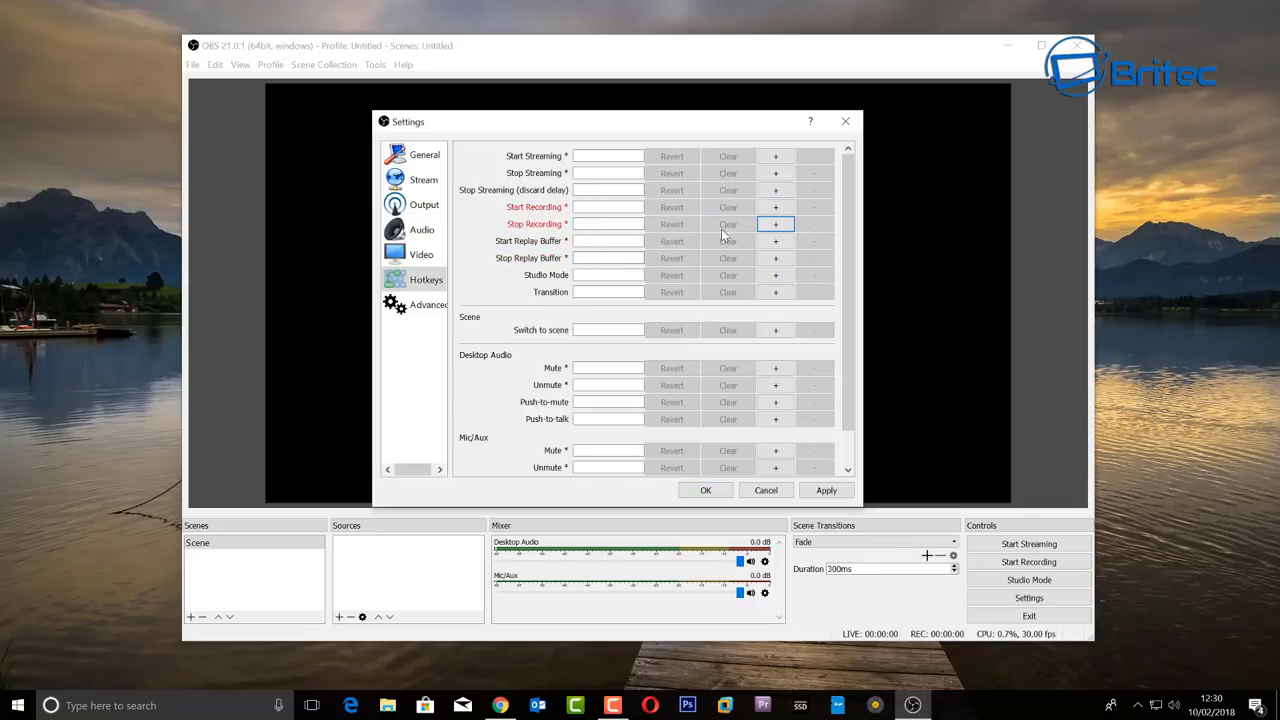
left_click(594, 207)
key("F1")
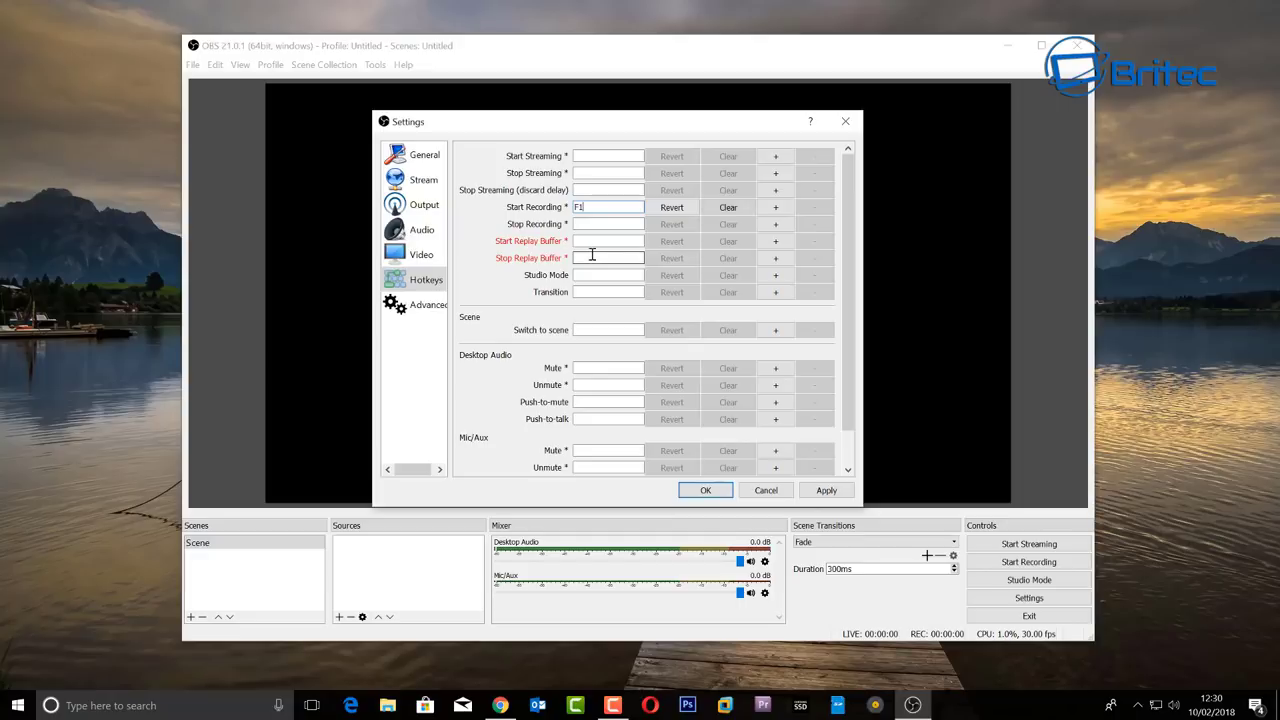
left_click(596, 225)
key("F2")
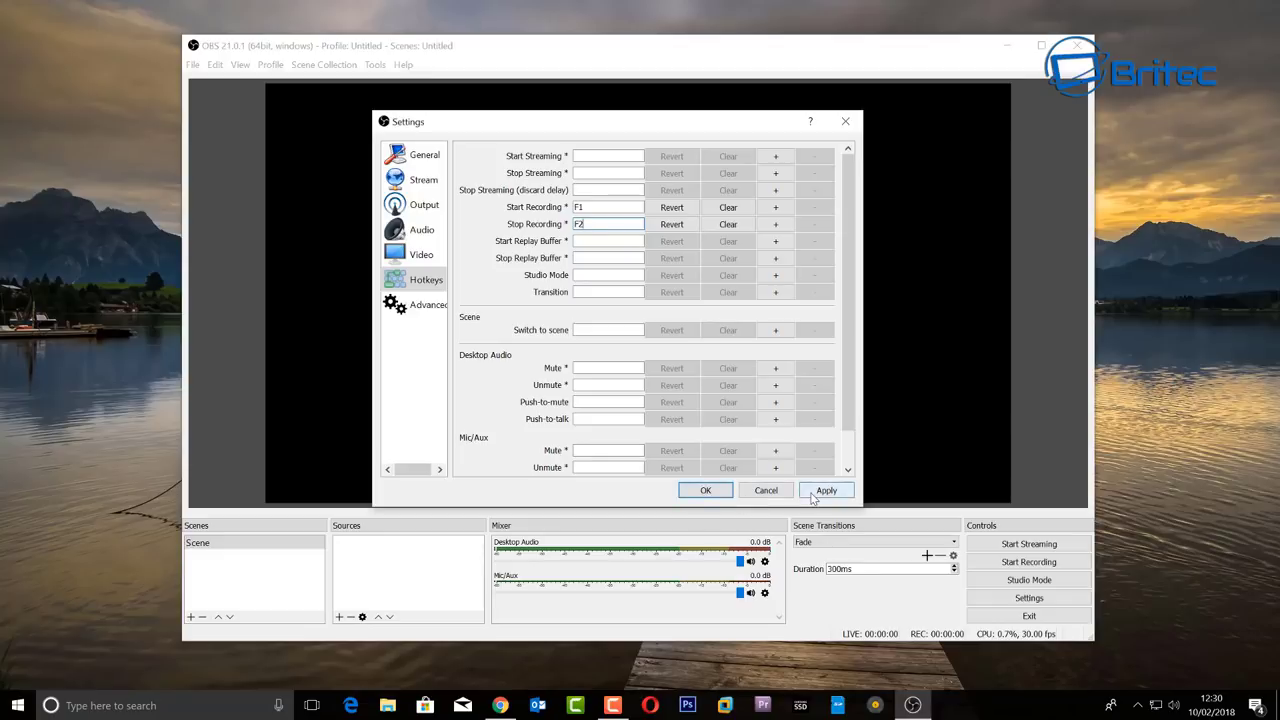
left_click(427, 312)
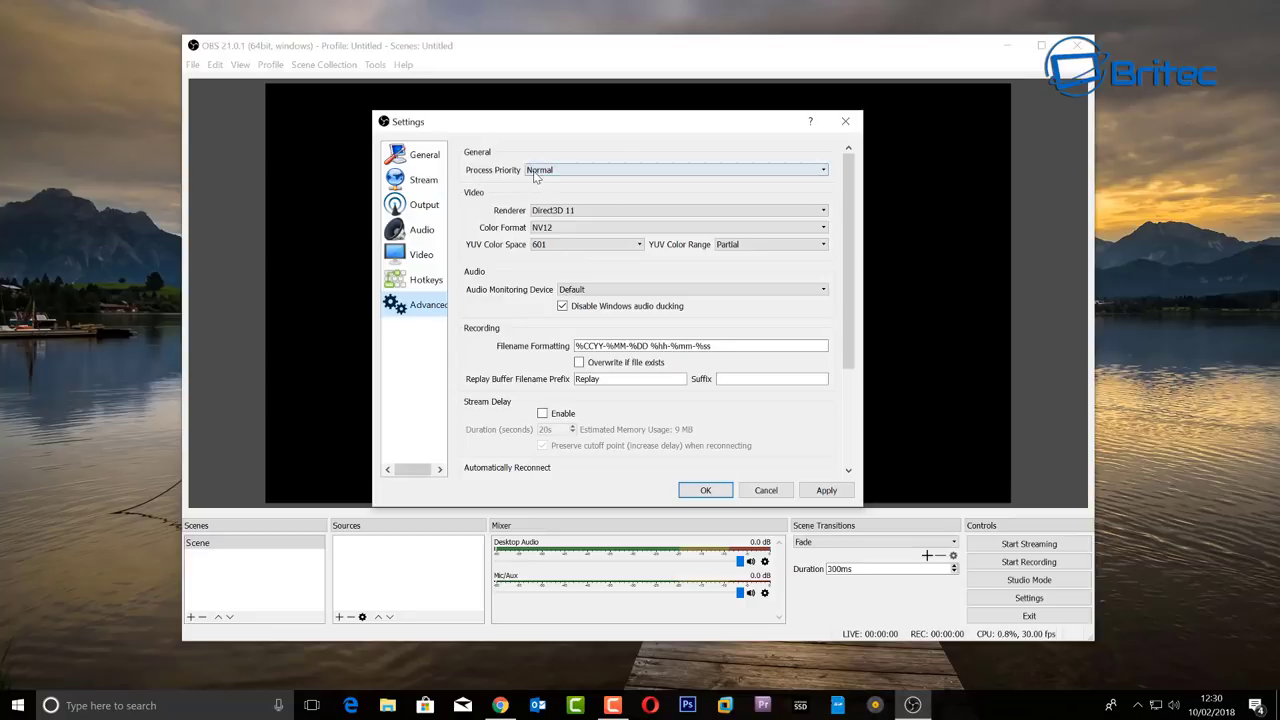
- Set Advanced Process Priority to High, recheck Hotkeys, and save the settings with OK
left_click(622, 176)
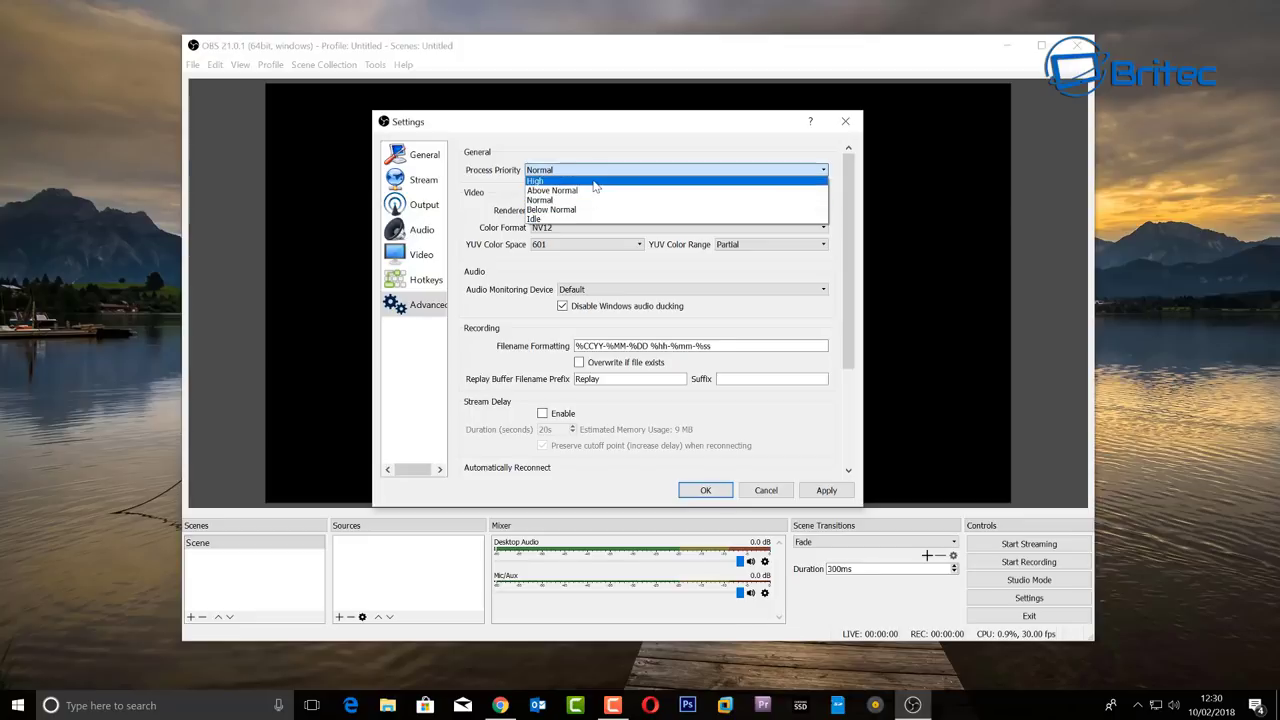
left_click(538, 181)
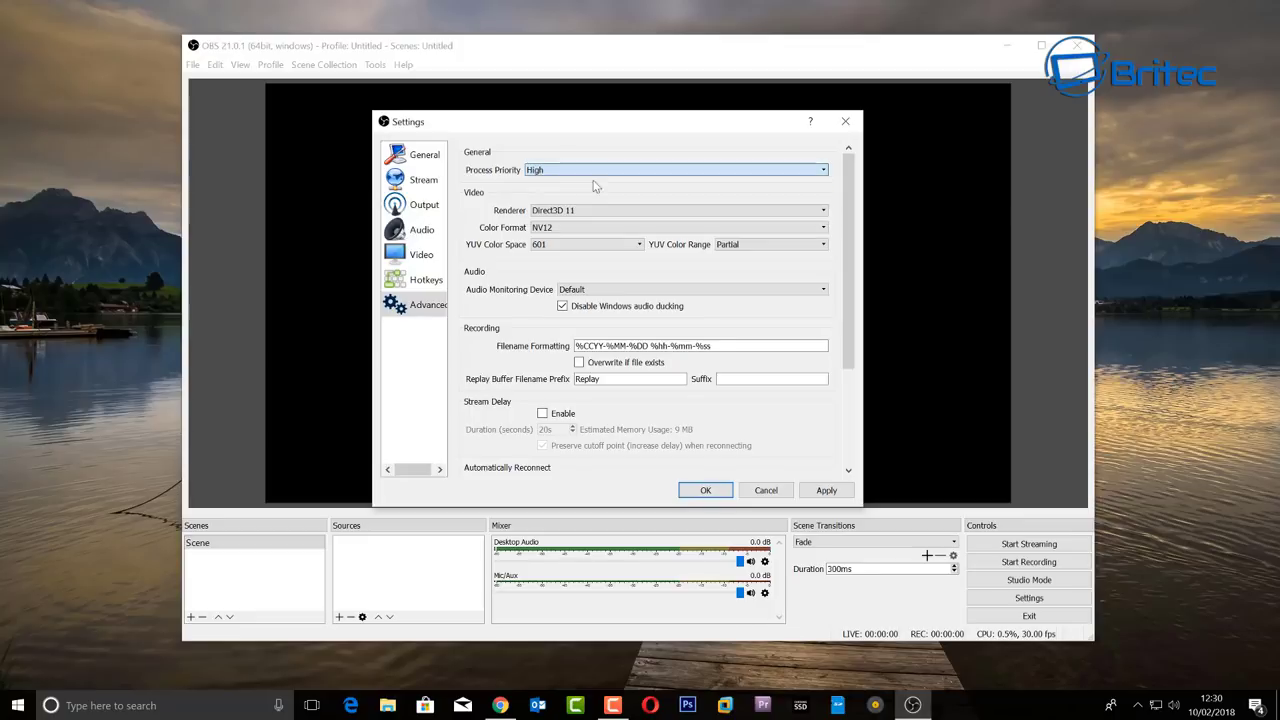
left_click(538, 171)
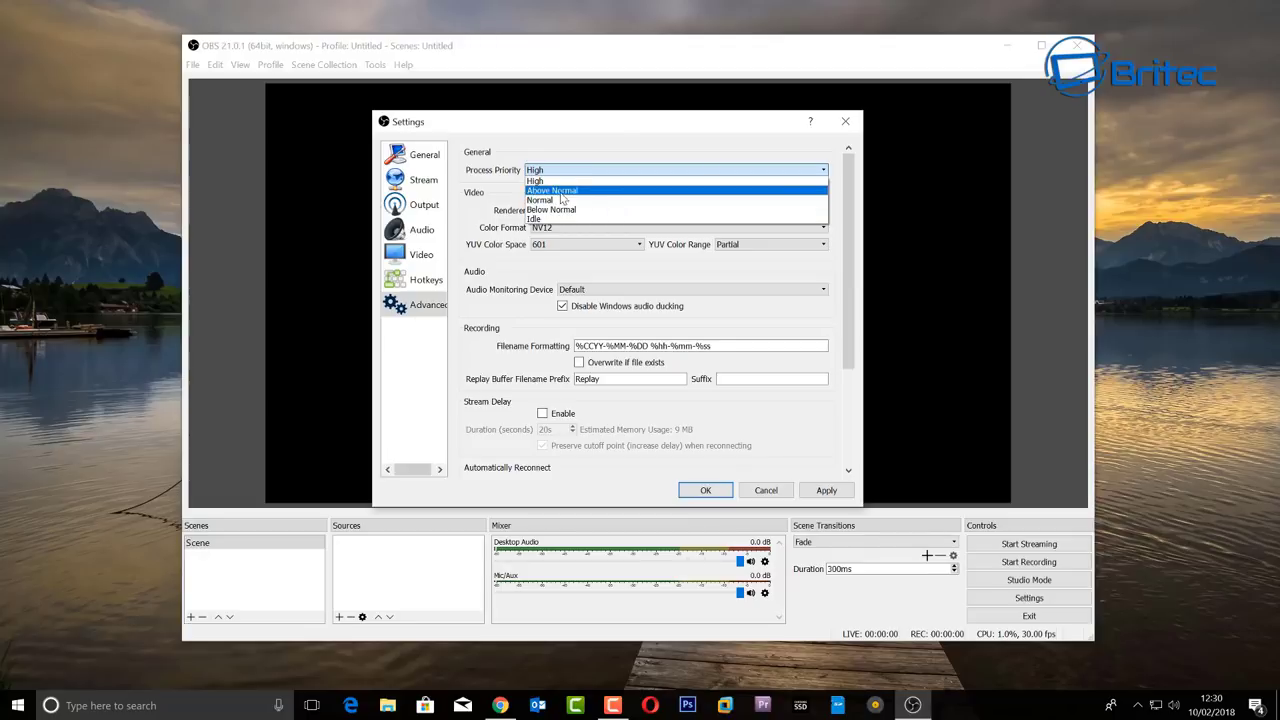
left_click(572, 202)
left_click(560, 170)
left_click(560, 189)
left_click(560, 174)
left_click(558, 210)
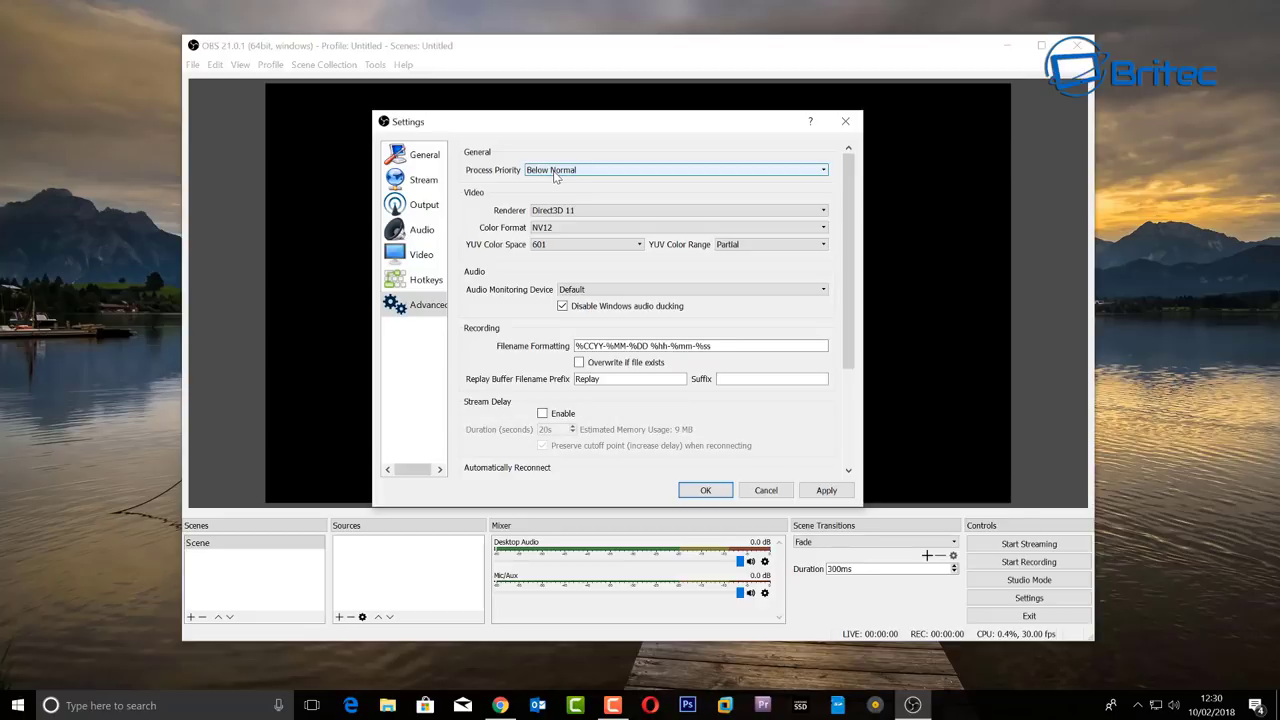
left_click(556, 175)
left_click(558, 178)
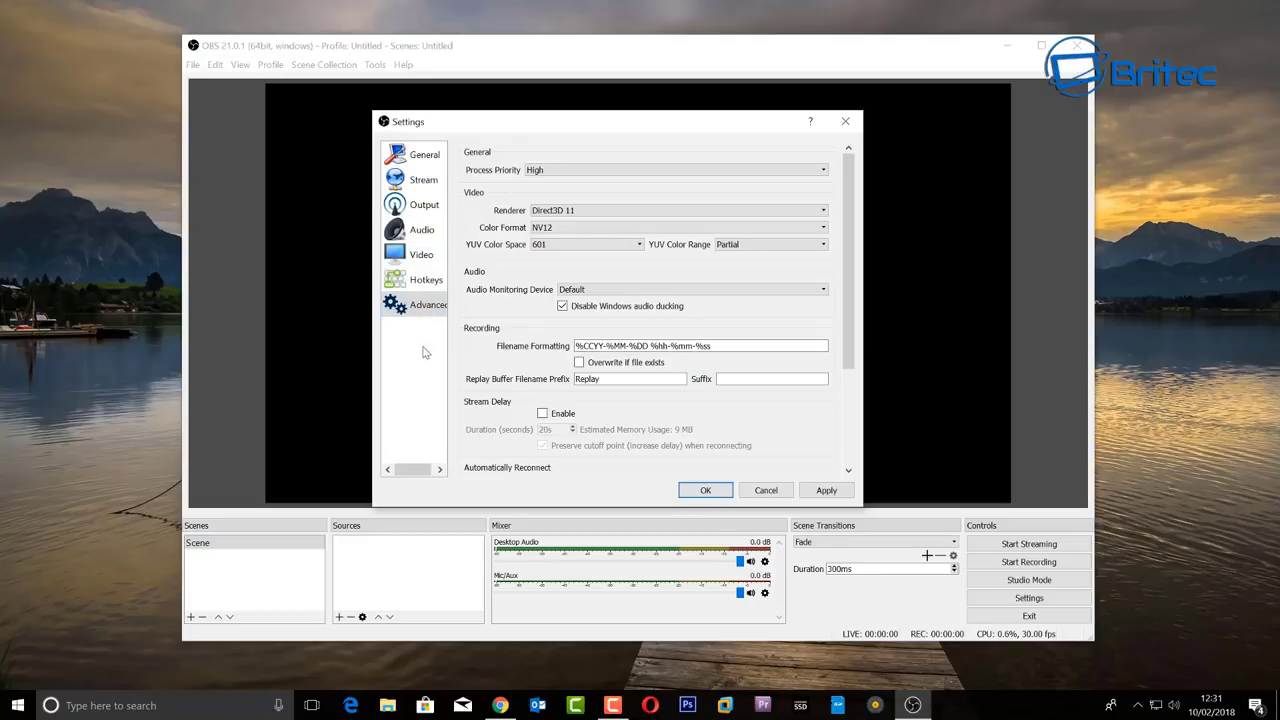
left_click(423, 285)
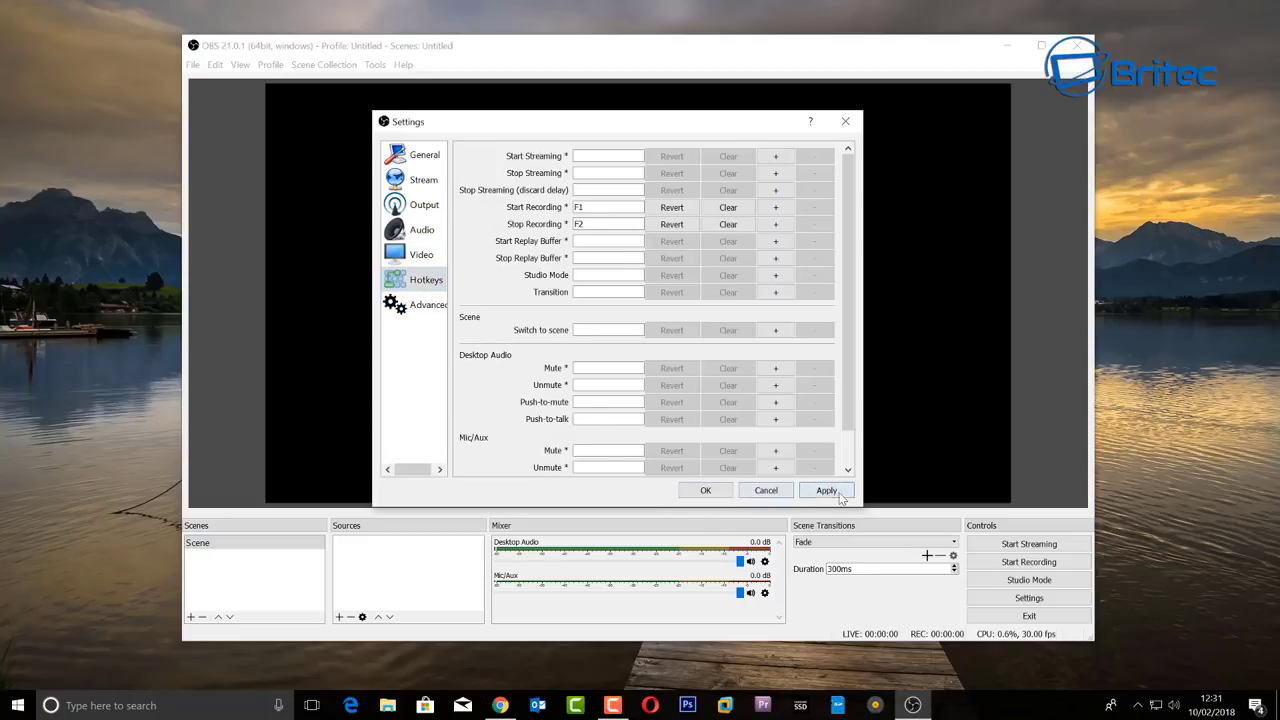
left_click(706, 489)
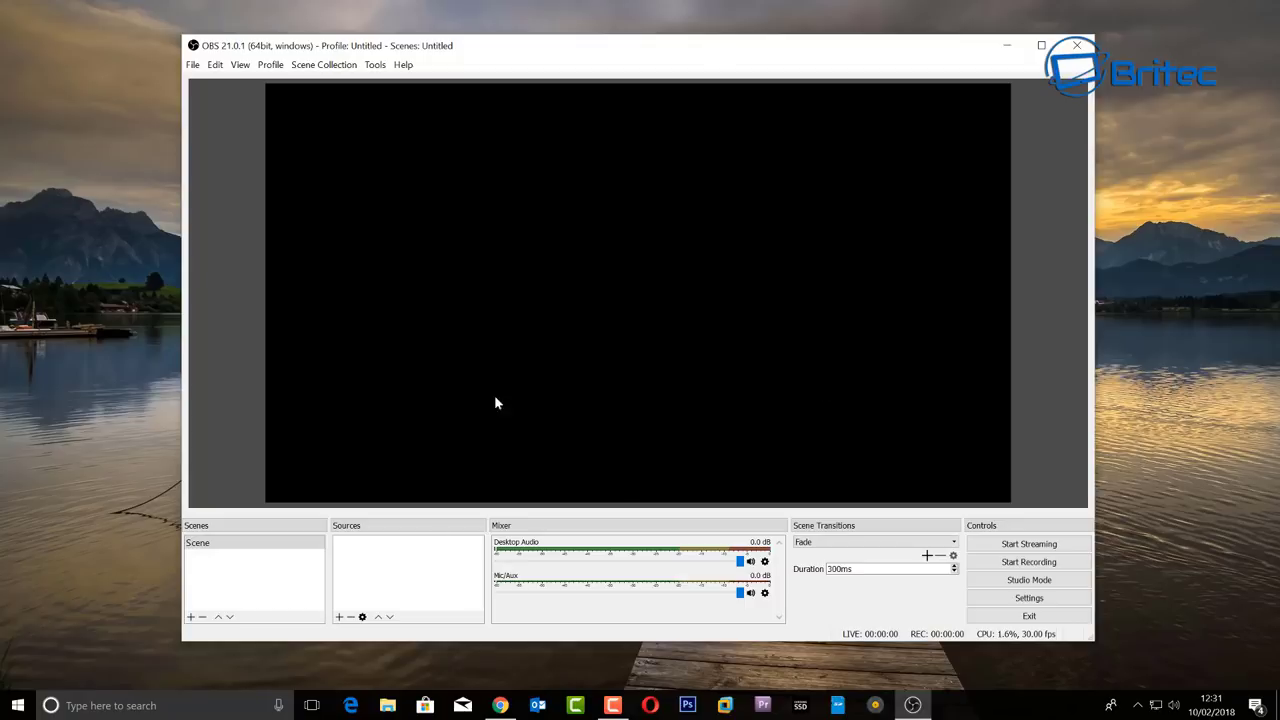
- Add a Game Capture source, keeping its mode on capture any fullscreen application
right_click(356, 552)
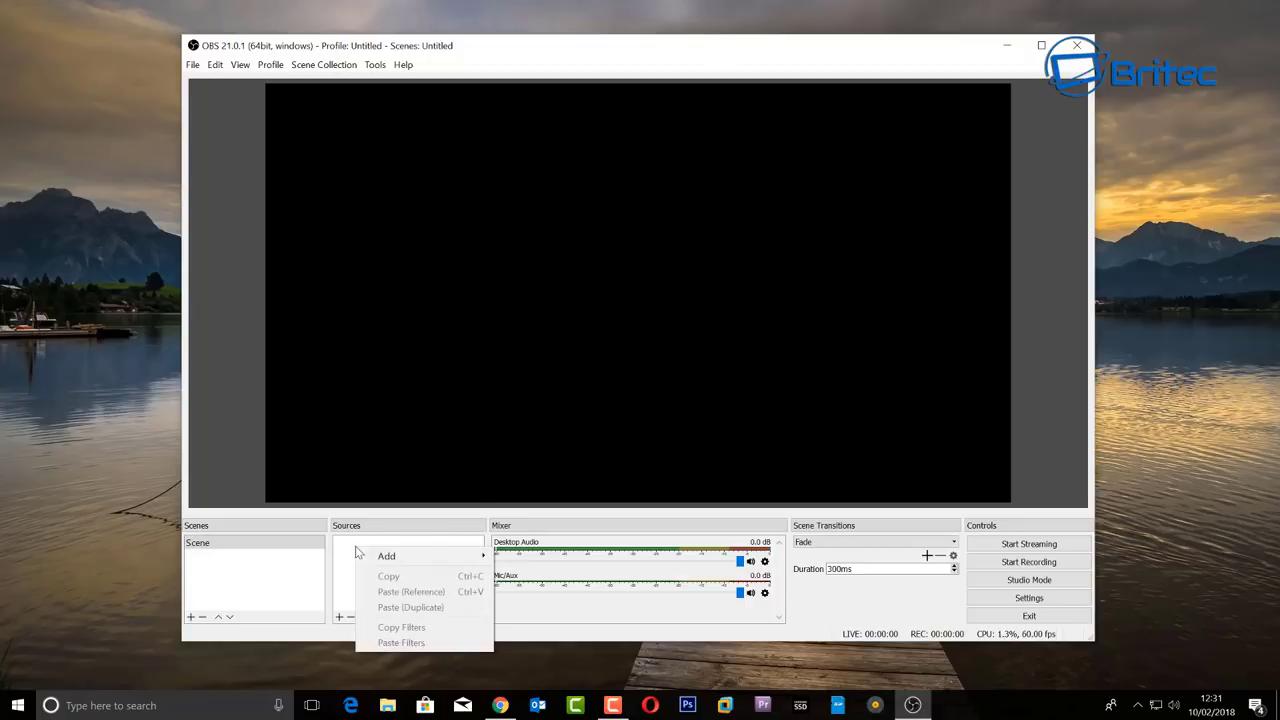
mouse_move(440, 556)
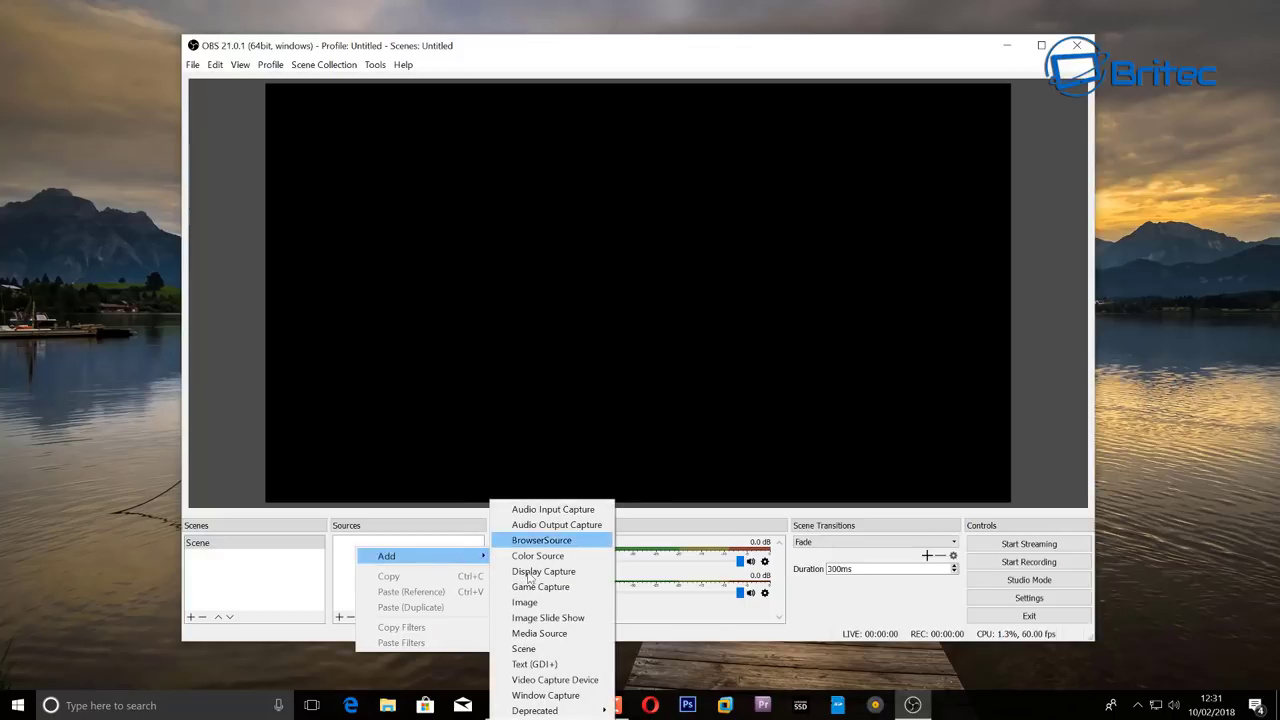
left_click(344, 558)
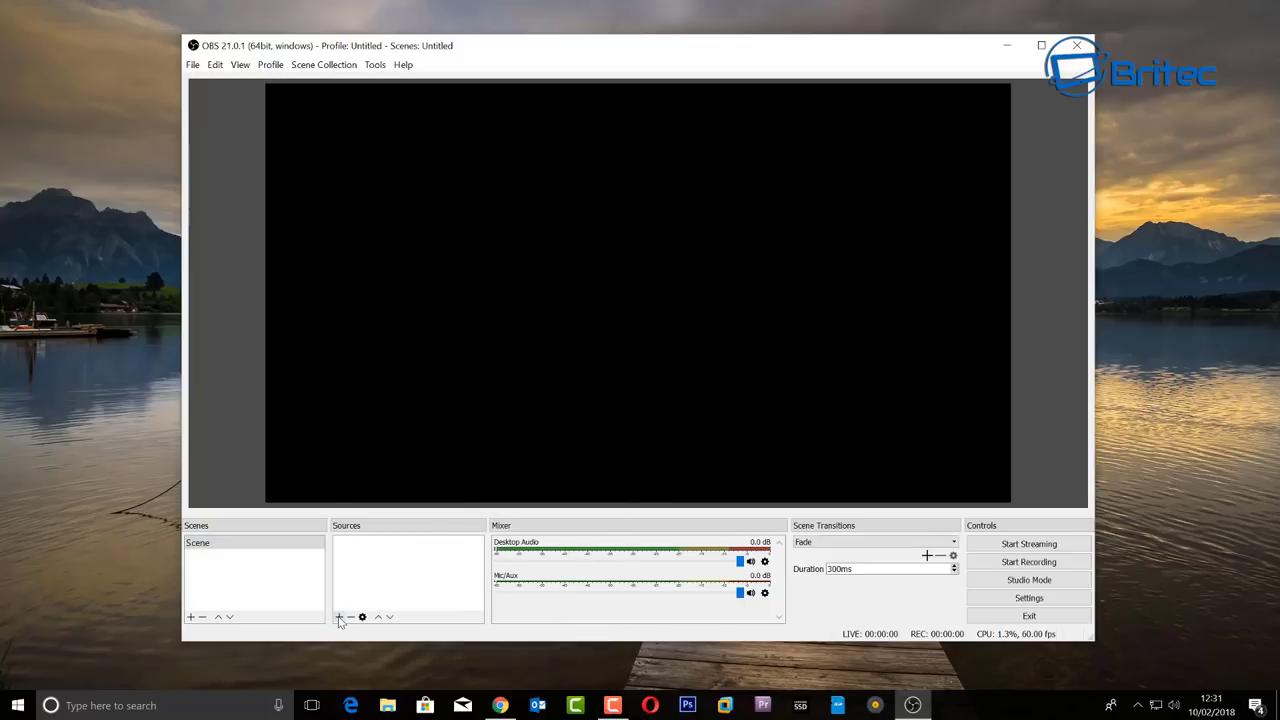
left_click(340, 617)
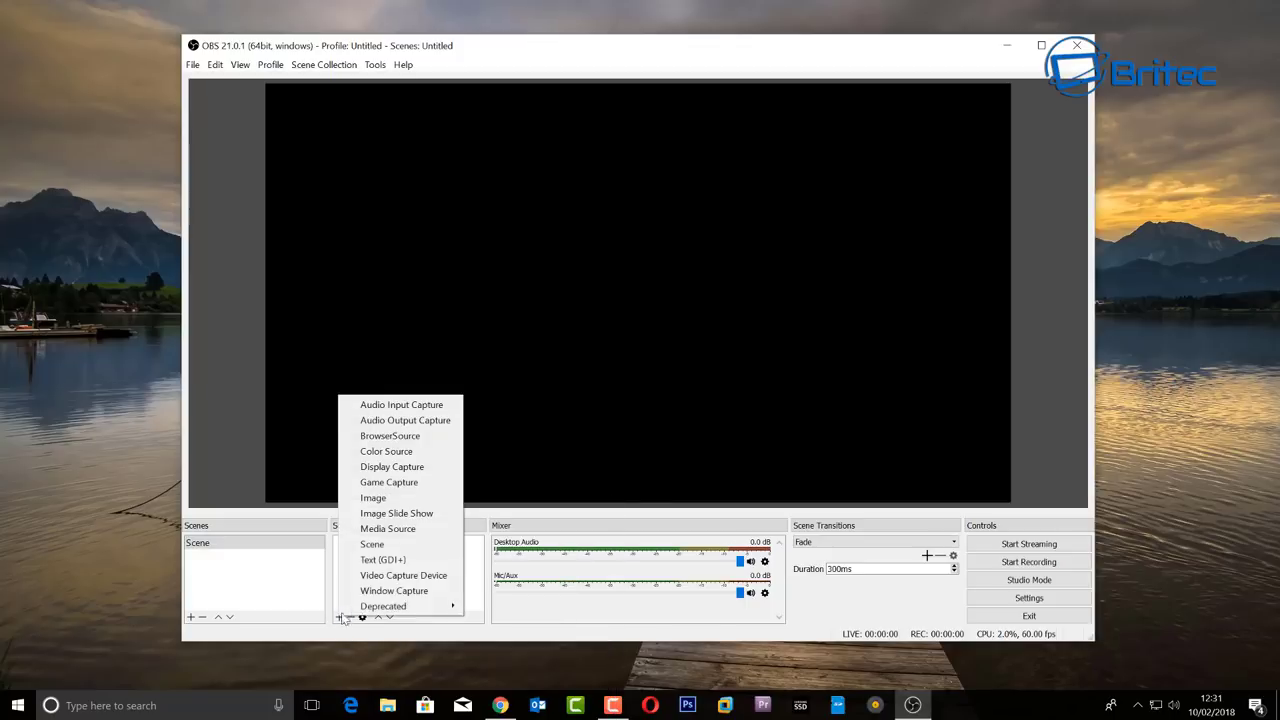
left_click(395, 483)
left_click(627, 415)
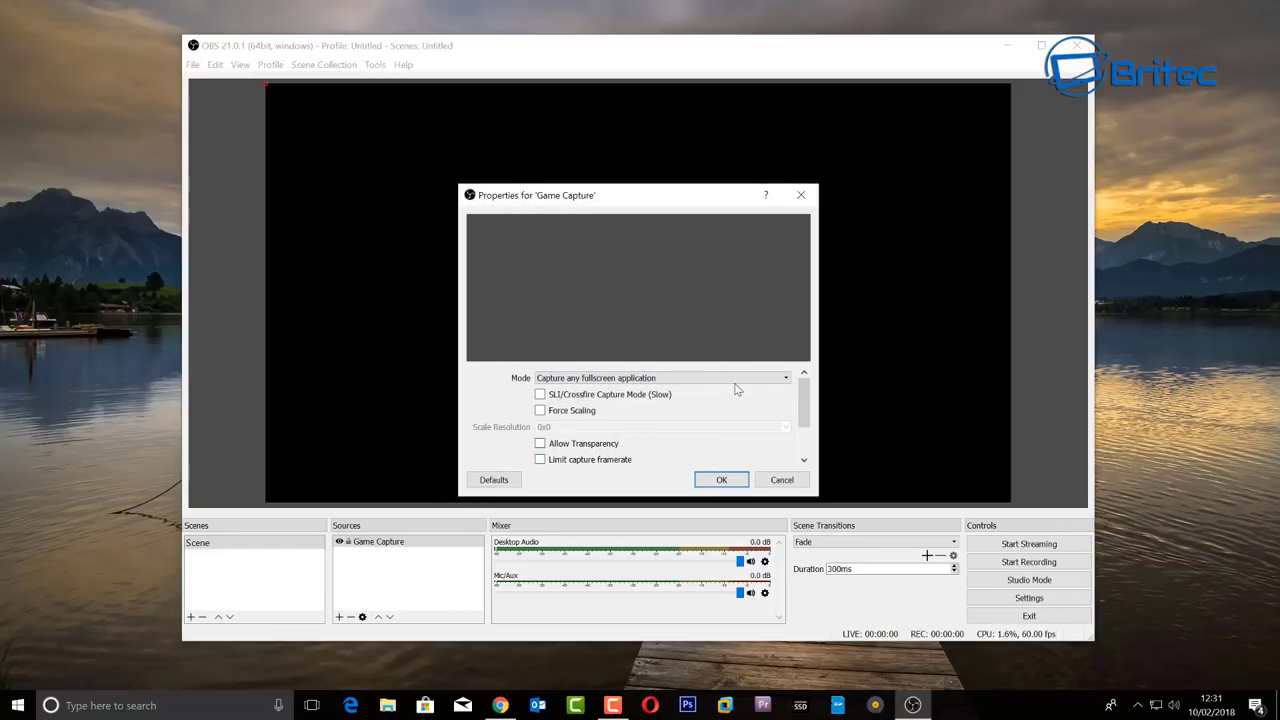
left_click(764, 378)
left_click(686, 388)
left_click(778, 481)
- Remove the Game Capture source and start adding a Display Capture source
left_click(350, 618)
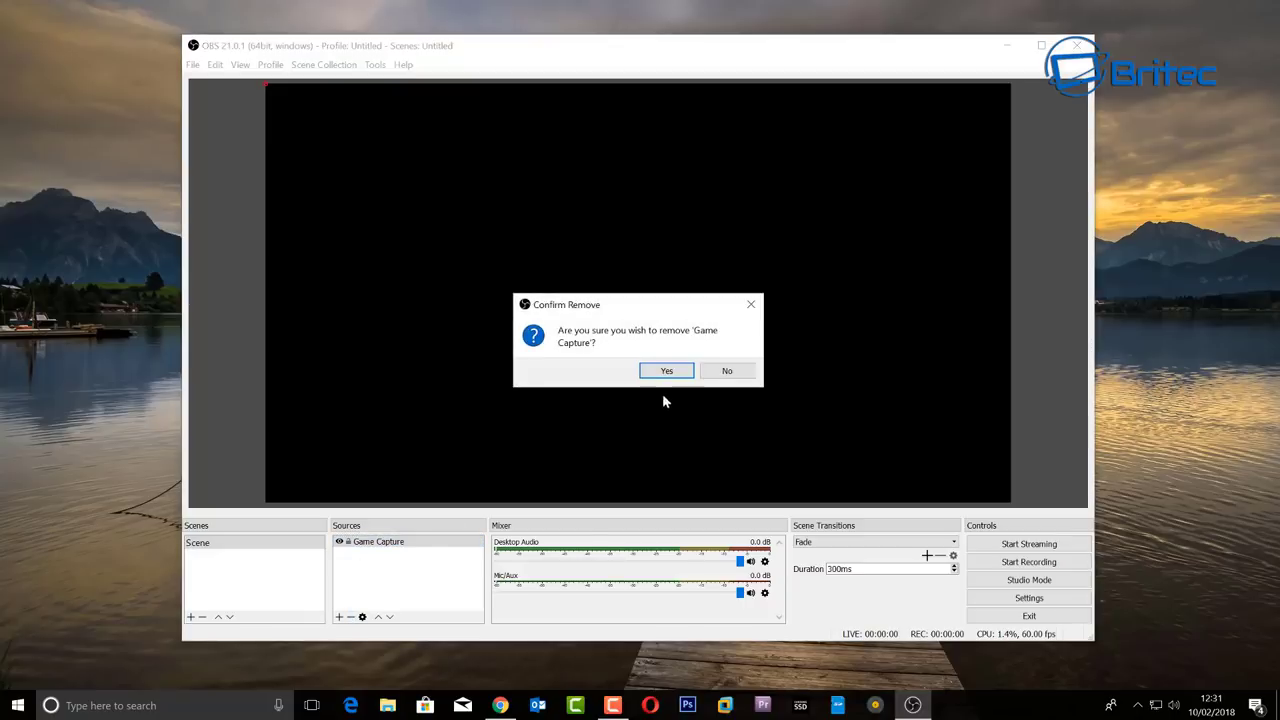
left_click(663, 368)
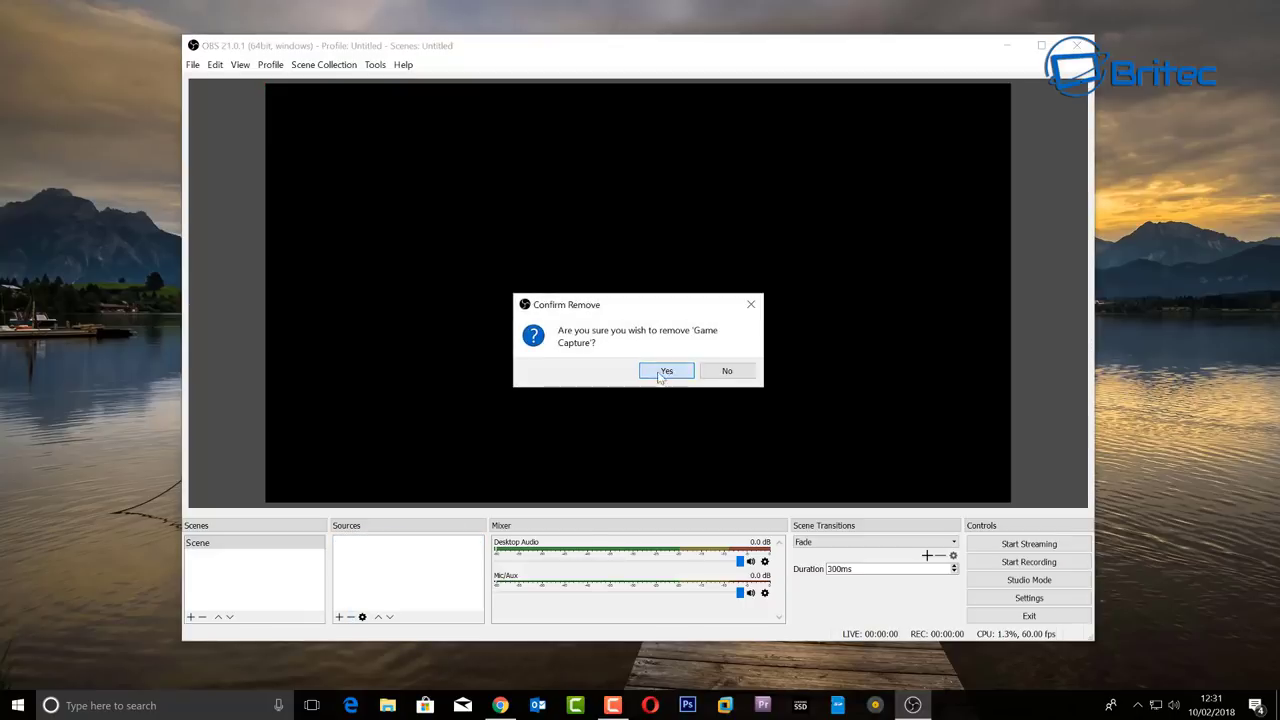
left_click(339, 618)
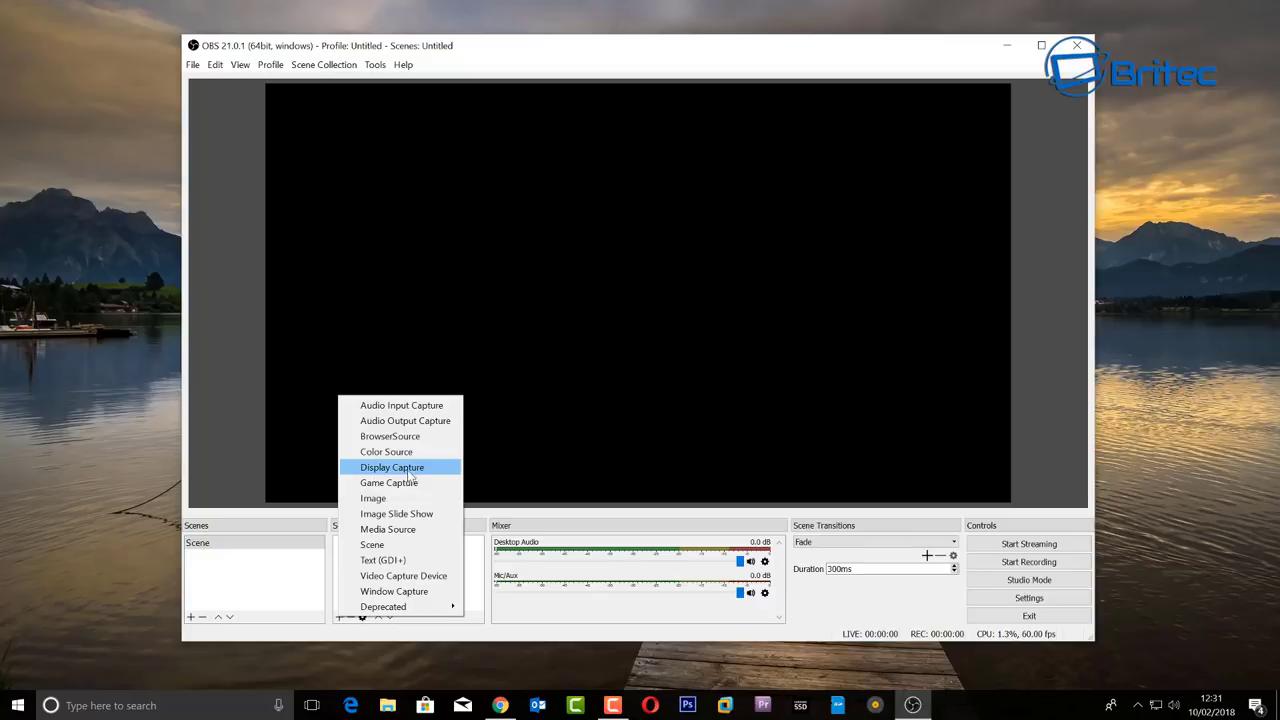
left_click(408, 467)
- Name the new display capture source 'Desktop Capture' and create it
left_click_drag(585, 304, 559, 303)
type("Disk")
type("top")
left_click(575, 304)
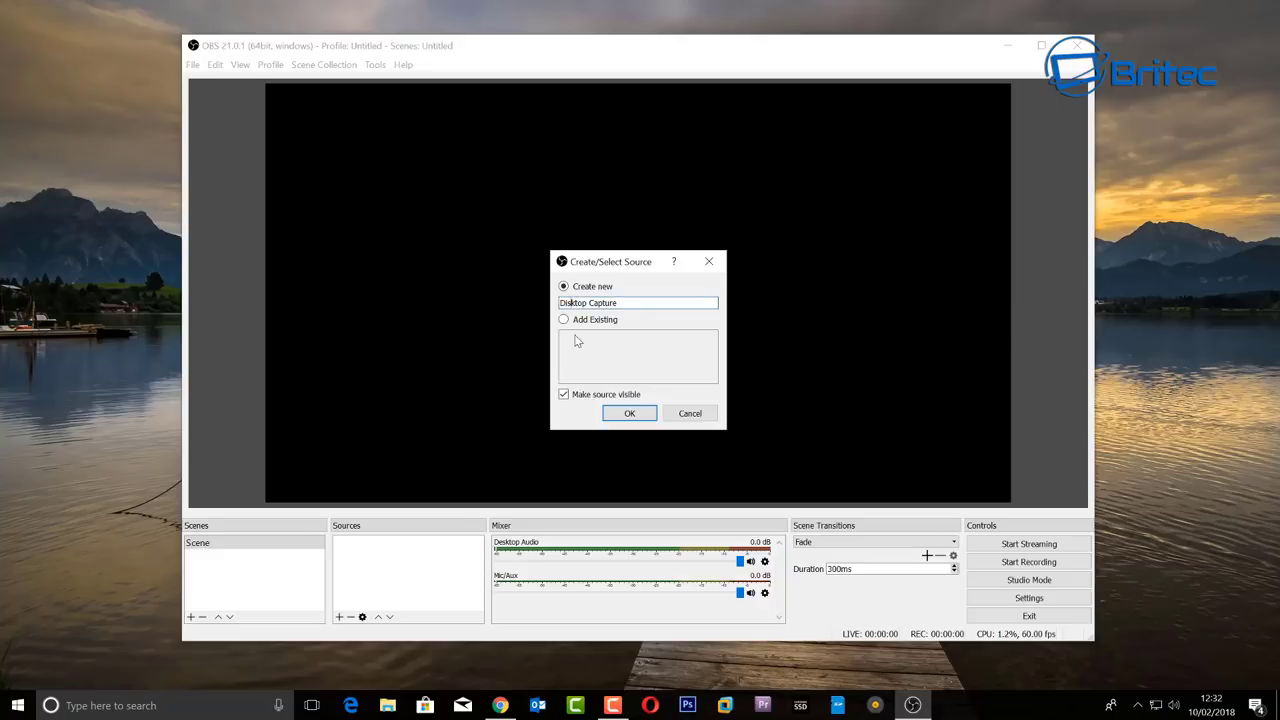
key("BackSpace")
key("BackSpace")
type("ess")
left_click(612, 414)
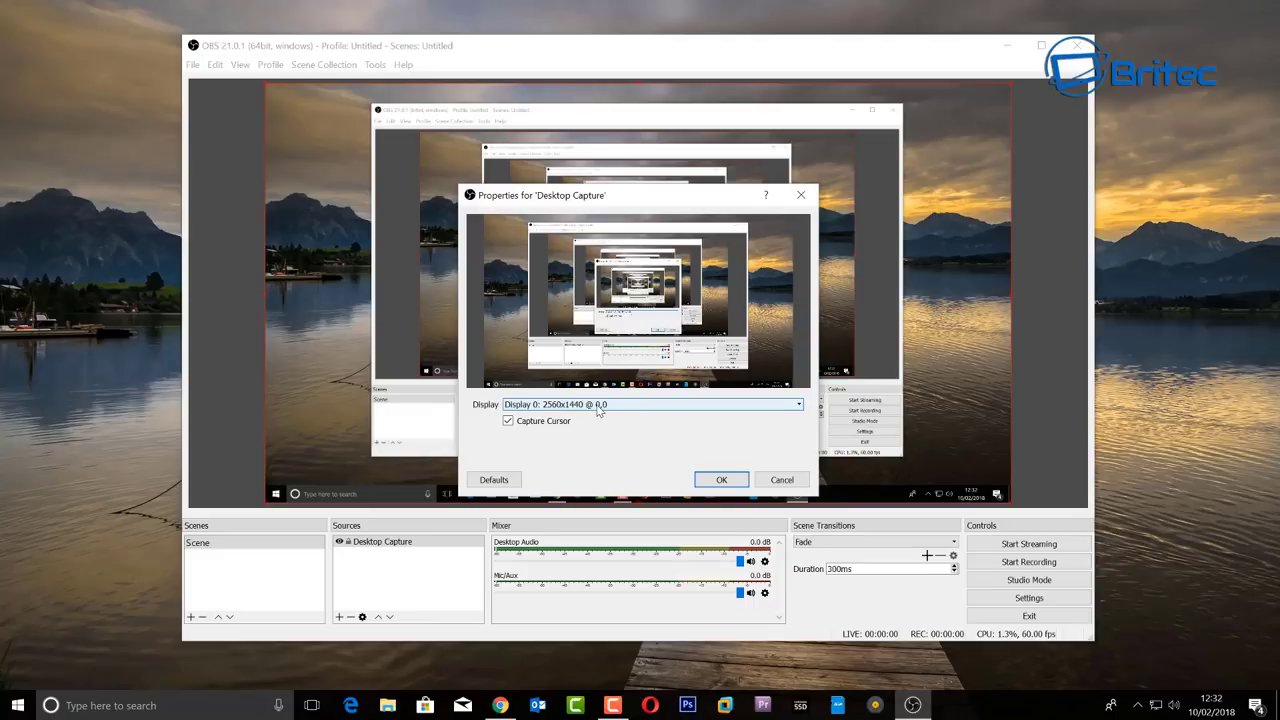
- Accept the 2560x1440 display capture settings, start recording with Ctrl+Shift+R, and minimize OBS
left_click(712, 481)
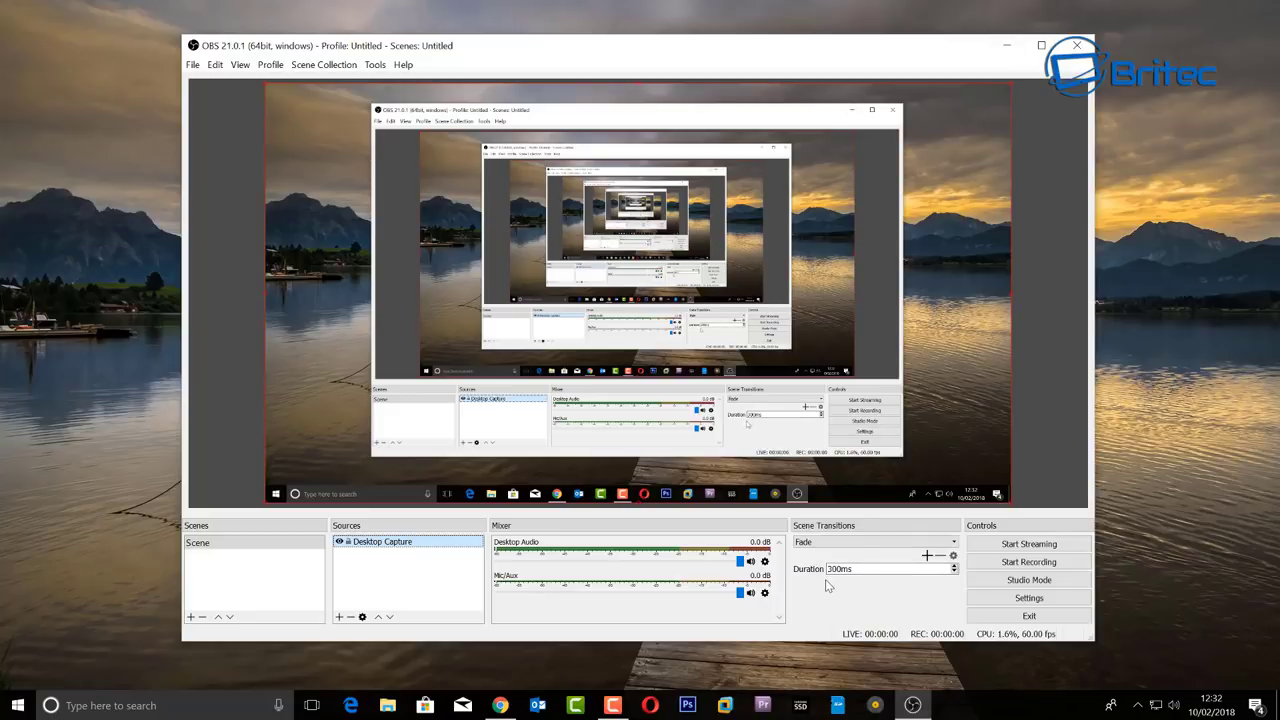
key("ctrl+shift+r")
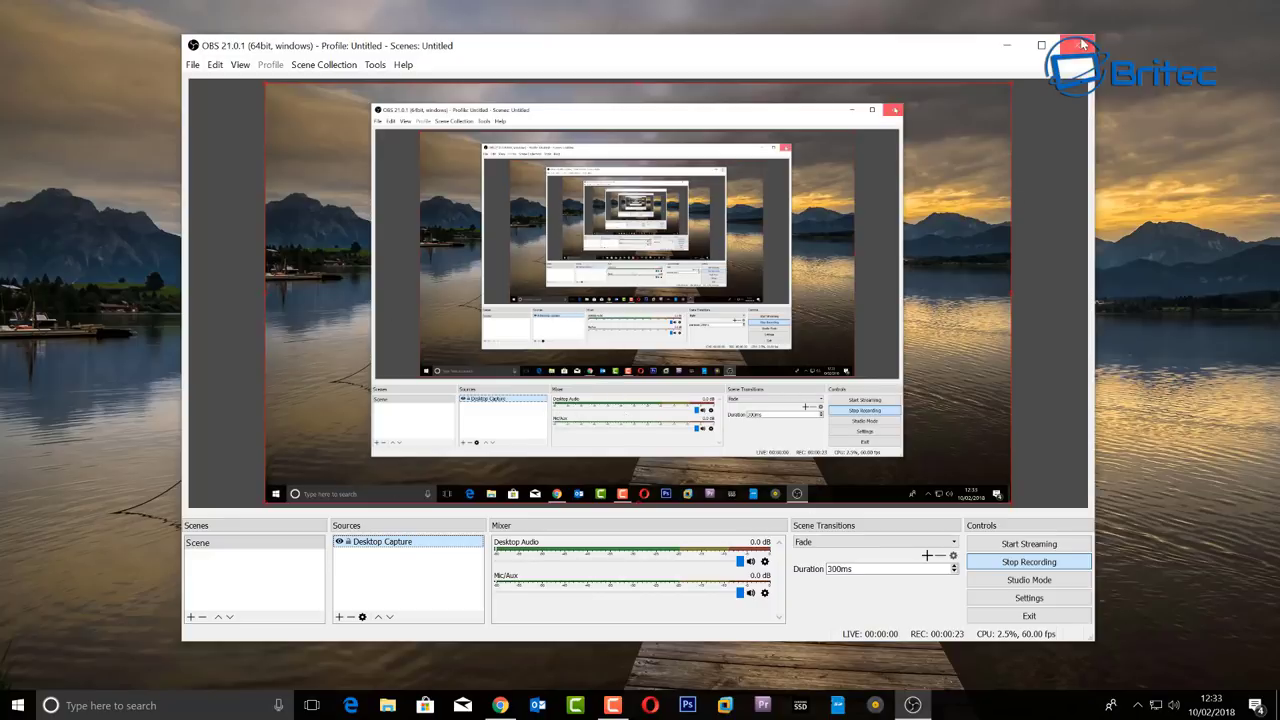
left_click(1006, 45)
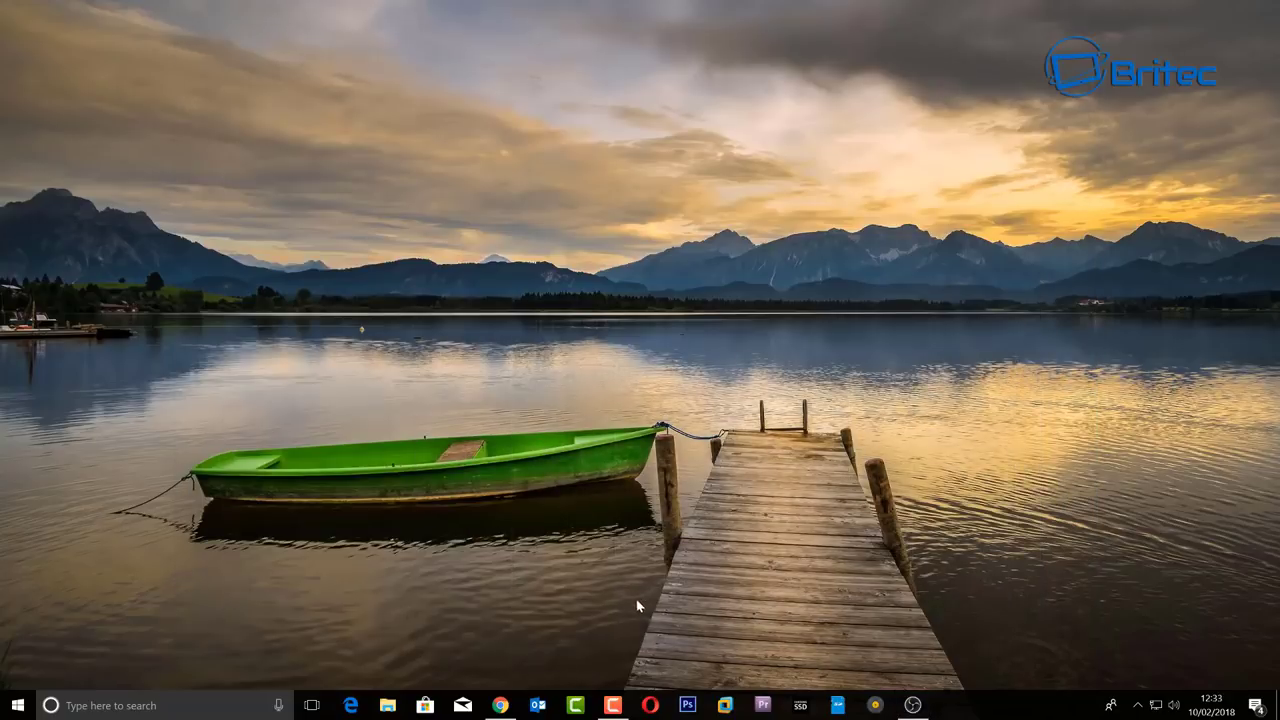
left_click(687, 705)
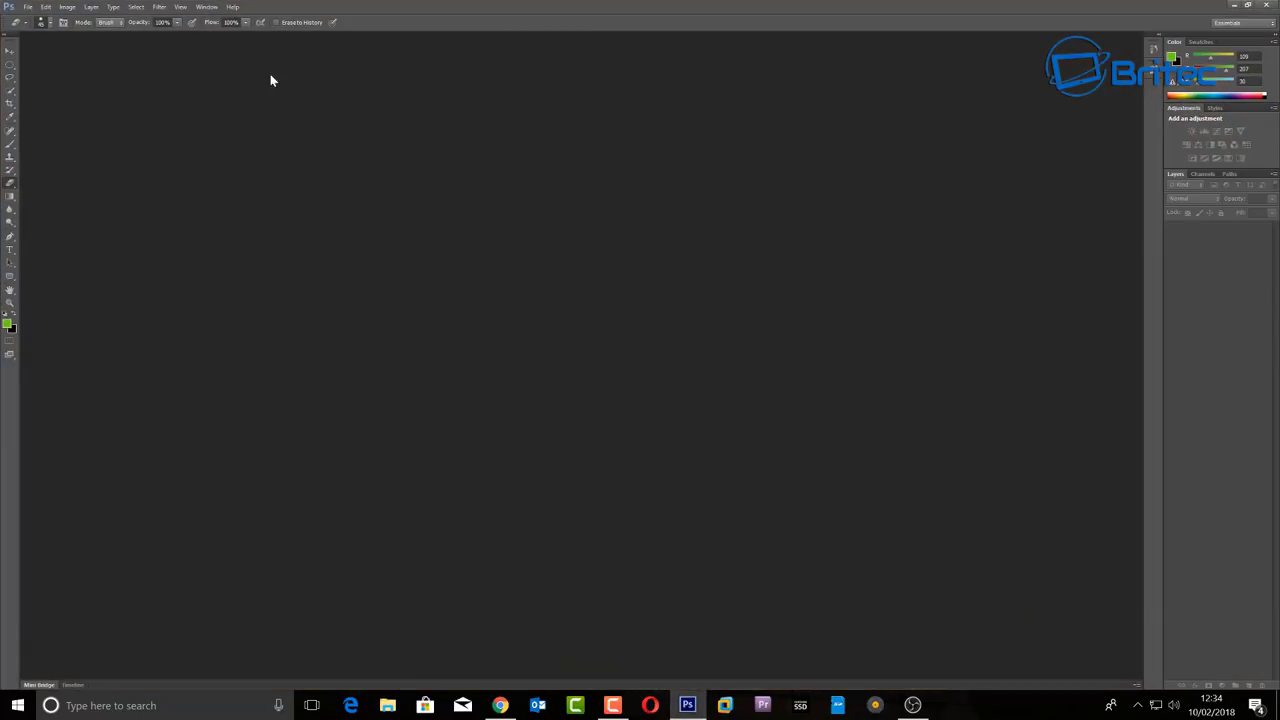
left_click(29, 7)
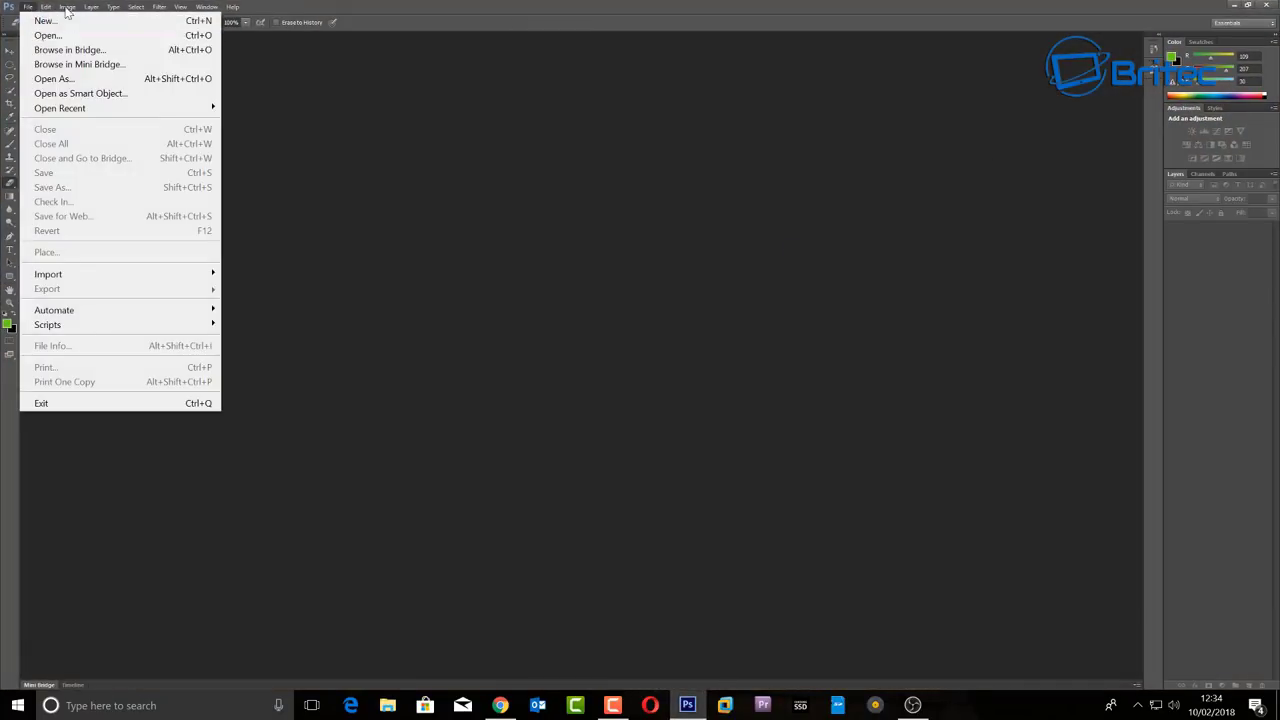
left_click(88, 11)
left_click(29, 7)
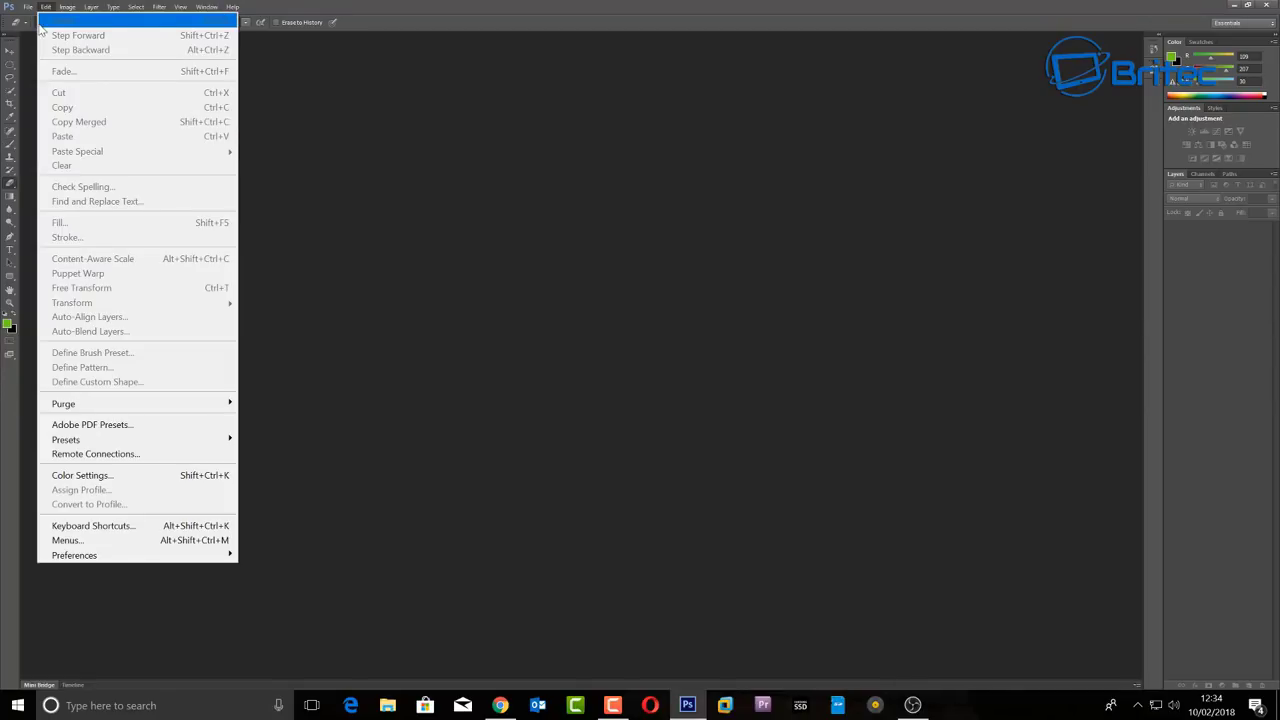
left_click(40, 21)
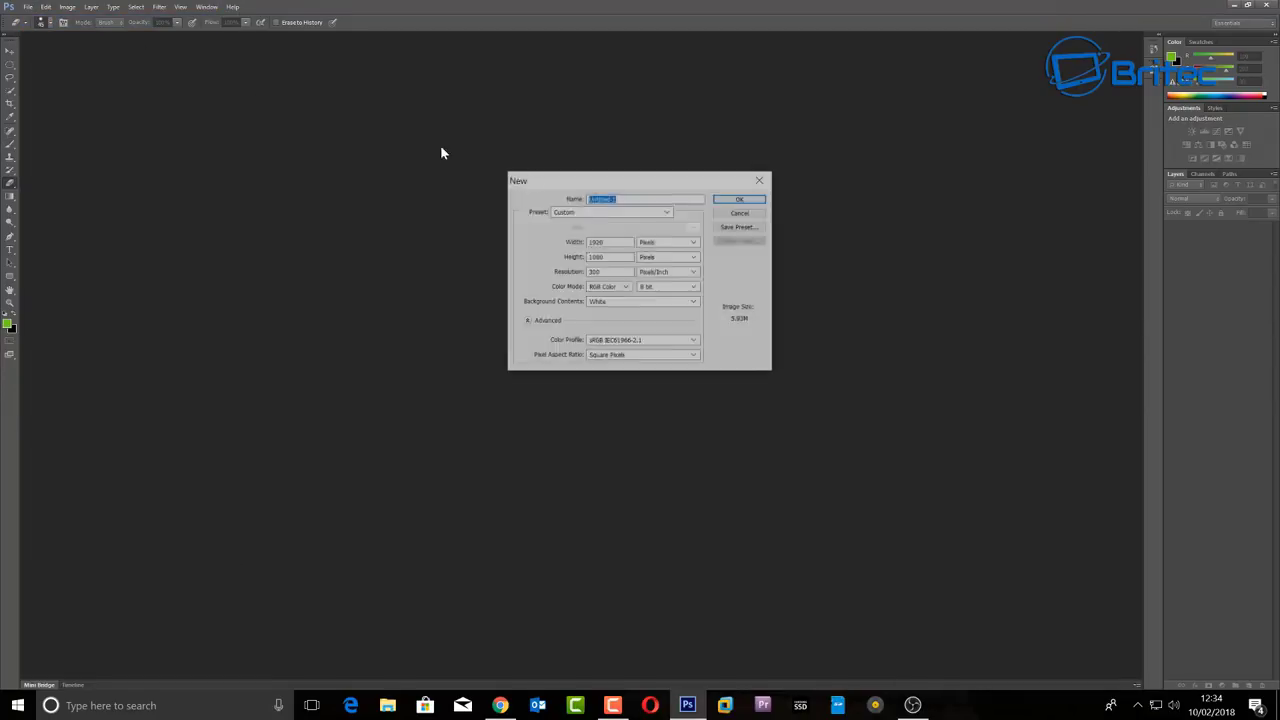
left_click(742, 203)
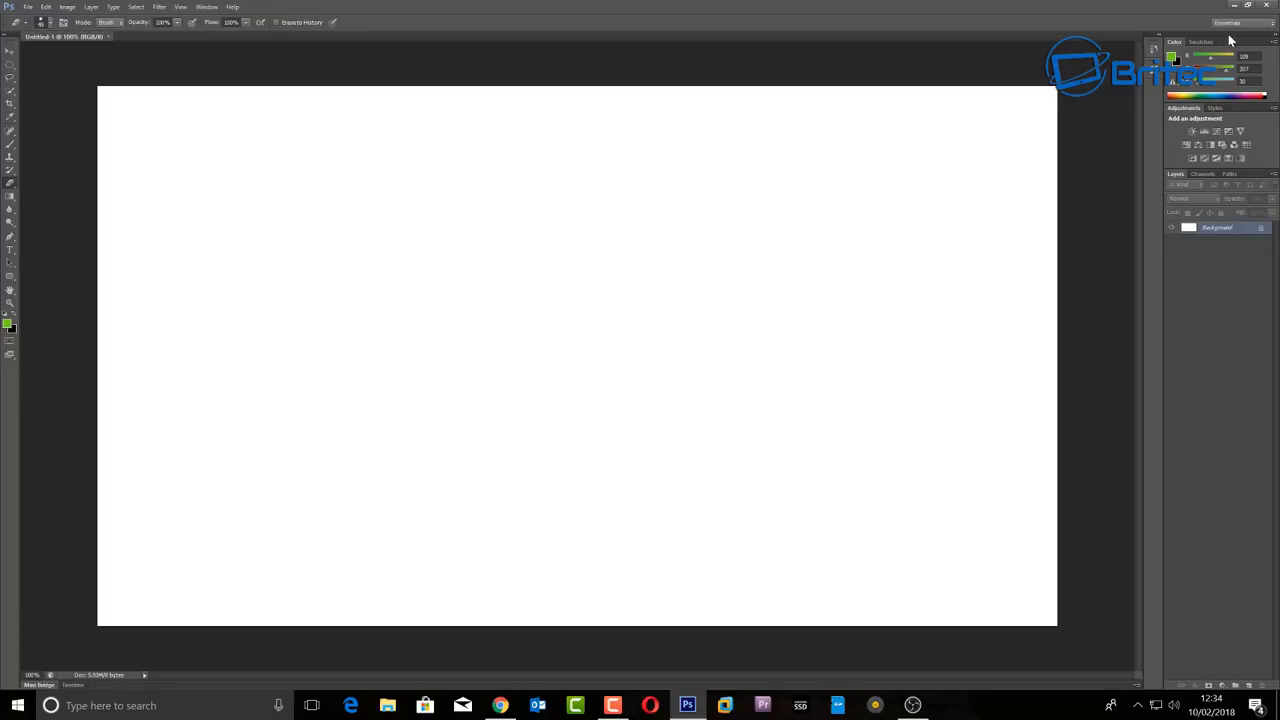
left_click(1266, 6)
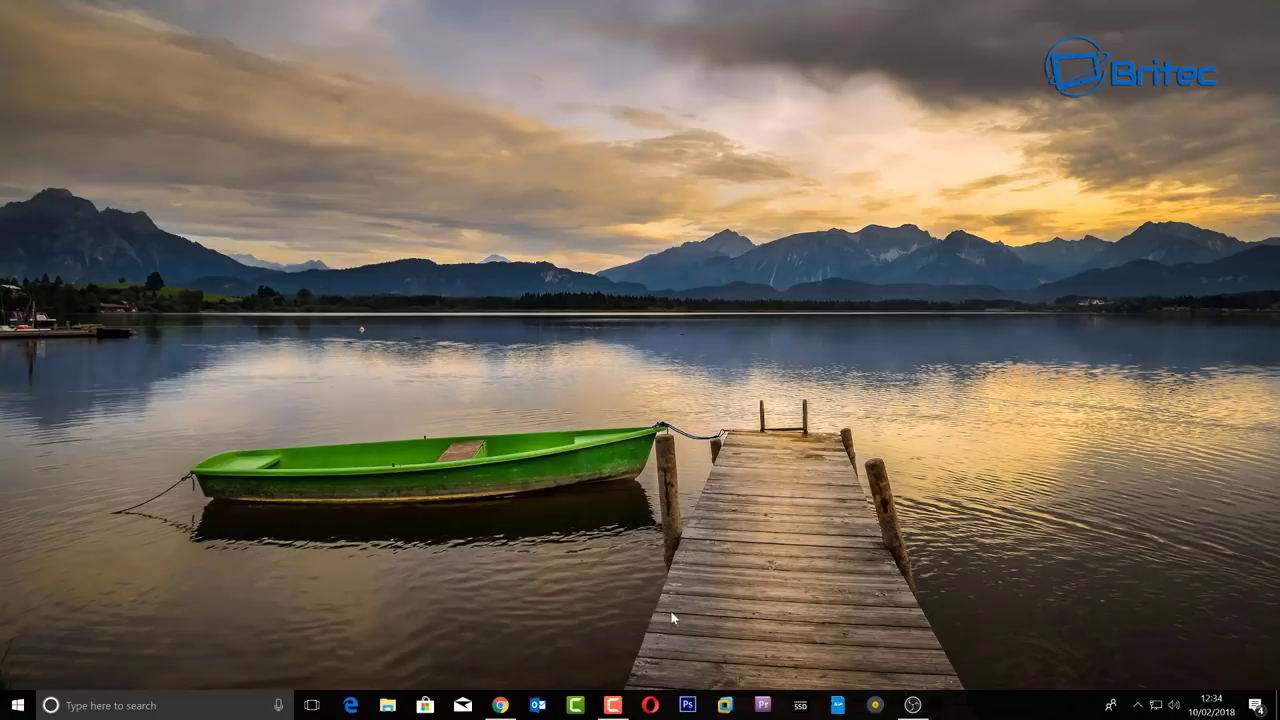
left_click(390, 704)
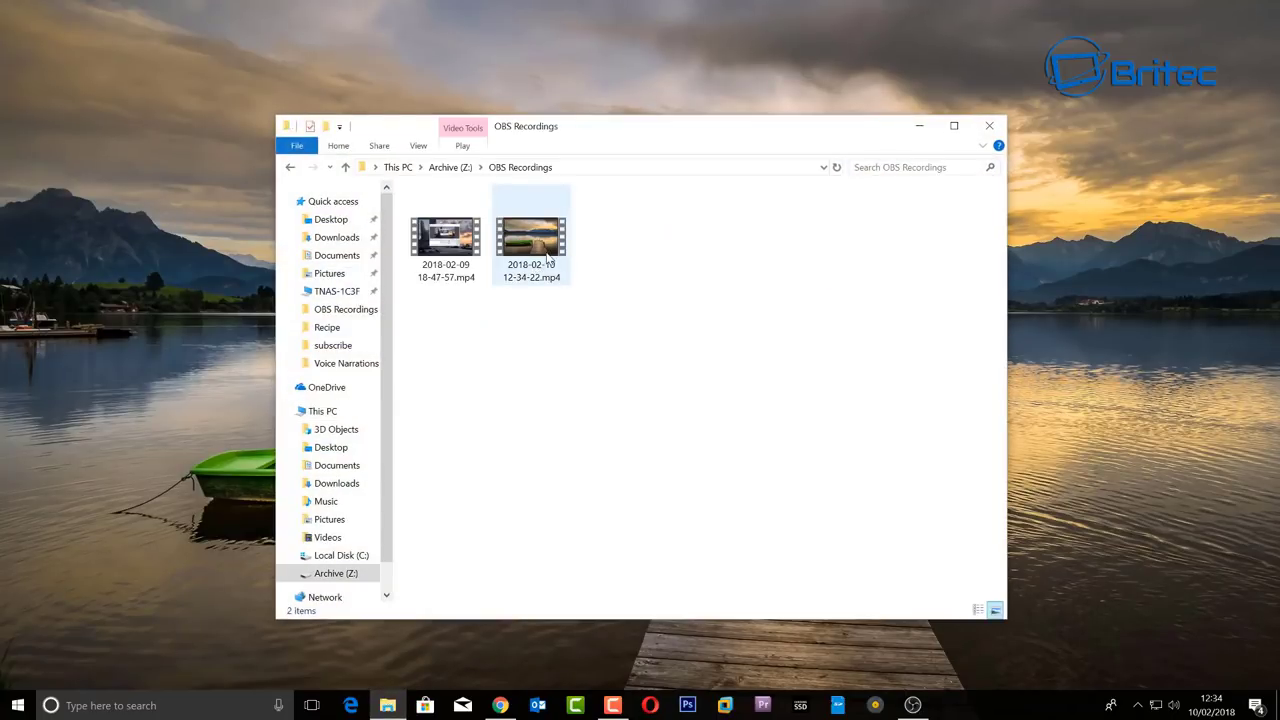
left_click(549, 248)
right_click(545, 258)
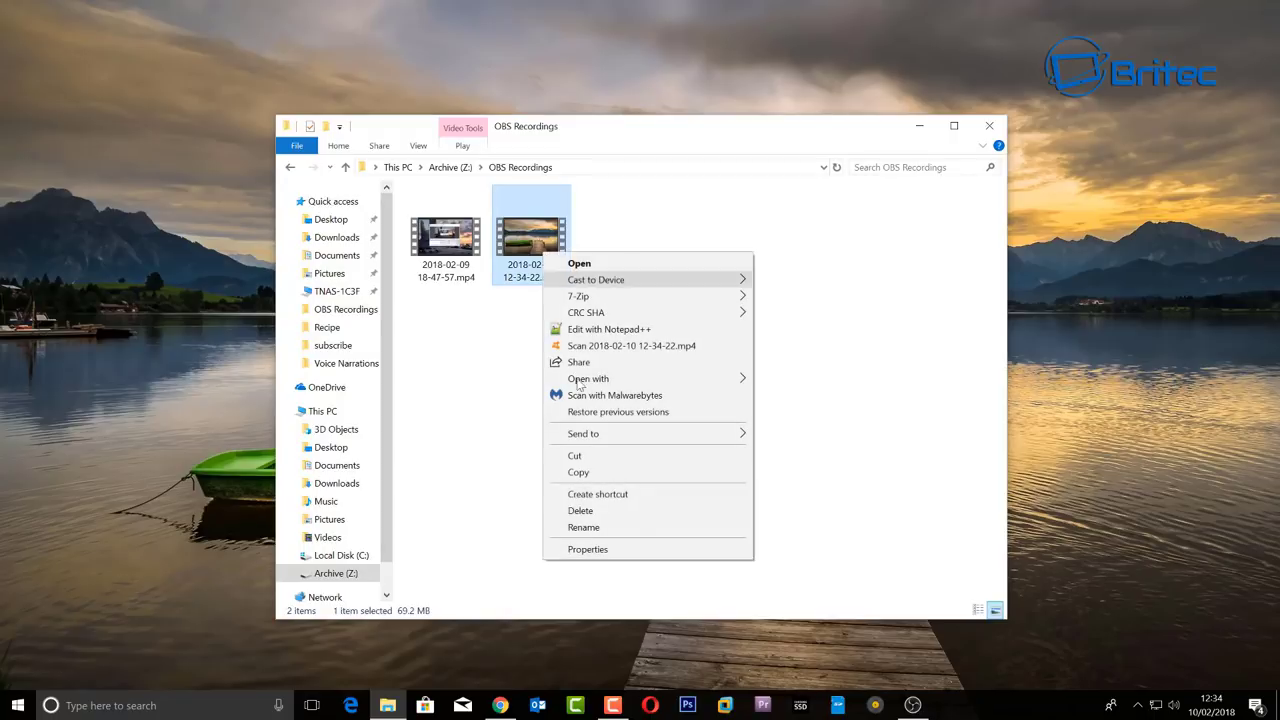
left_click(591, 554)
left_click_drag(650, 262, 590, 191)
left_click(585, 218)
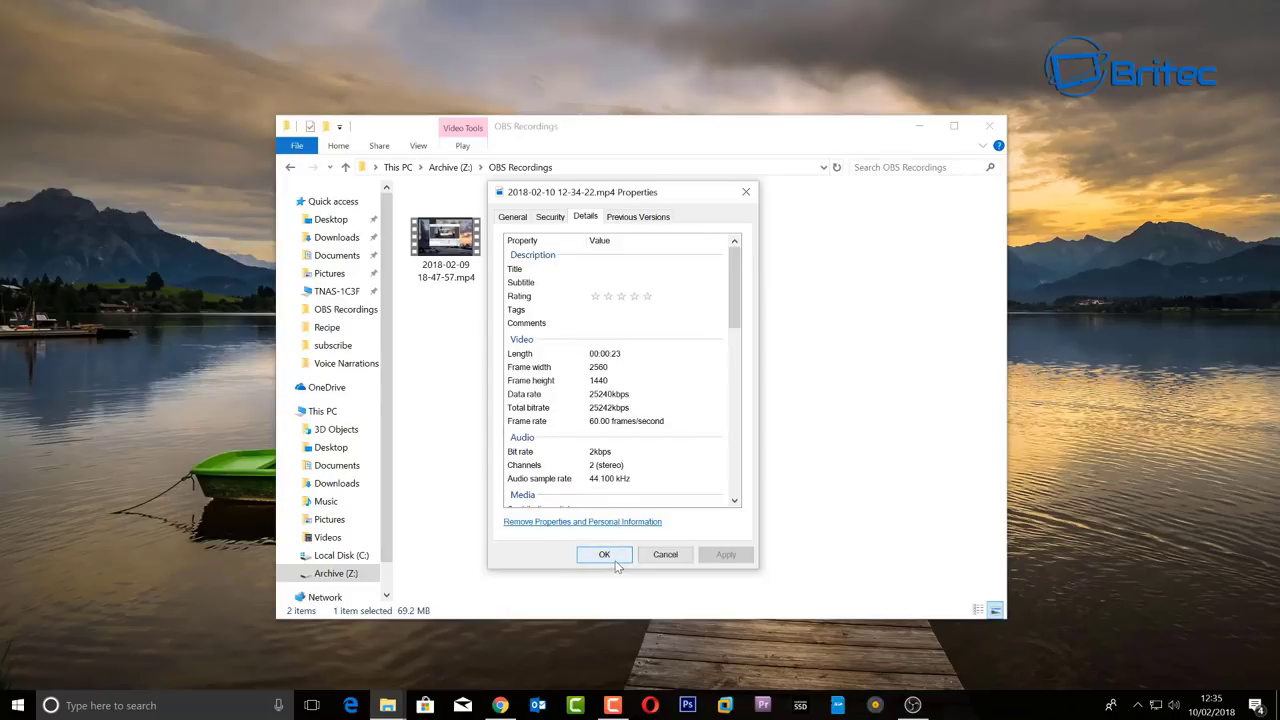
left_click(612, 558)
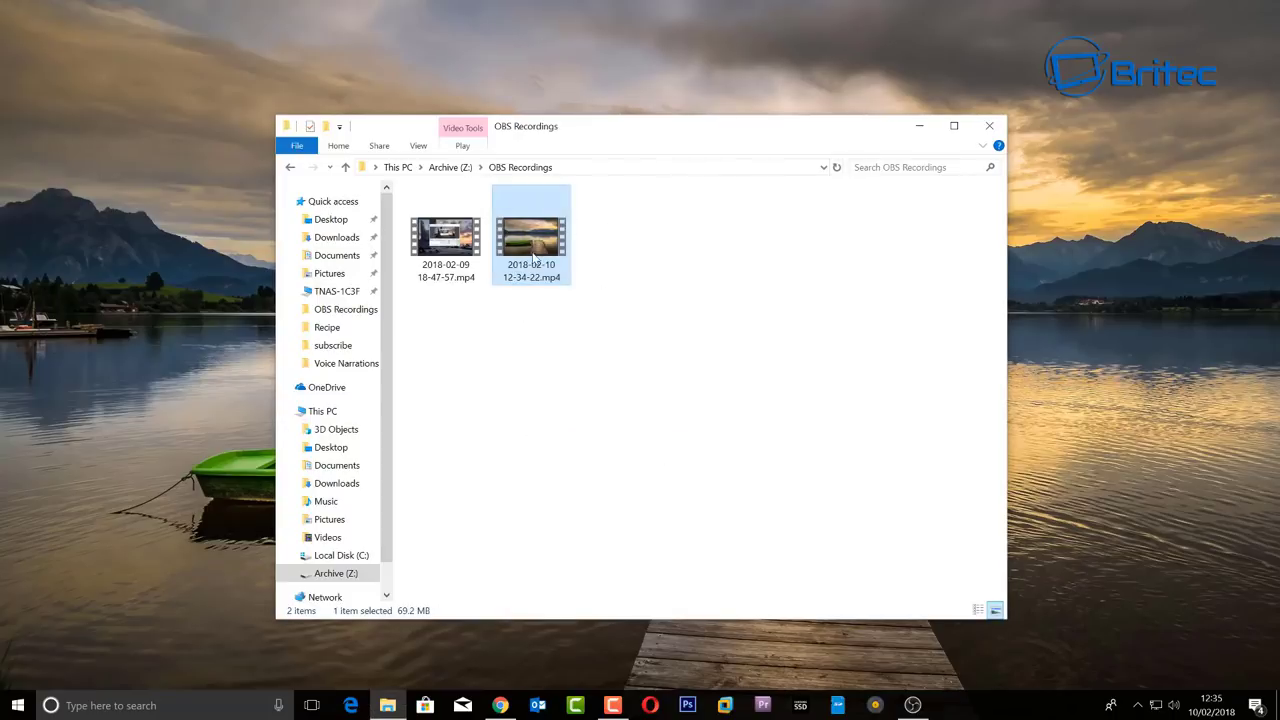
double_click(538, 245)
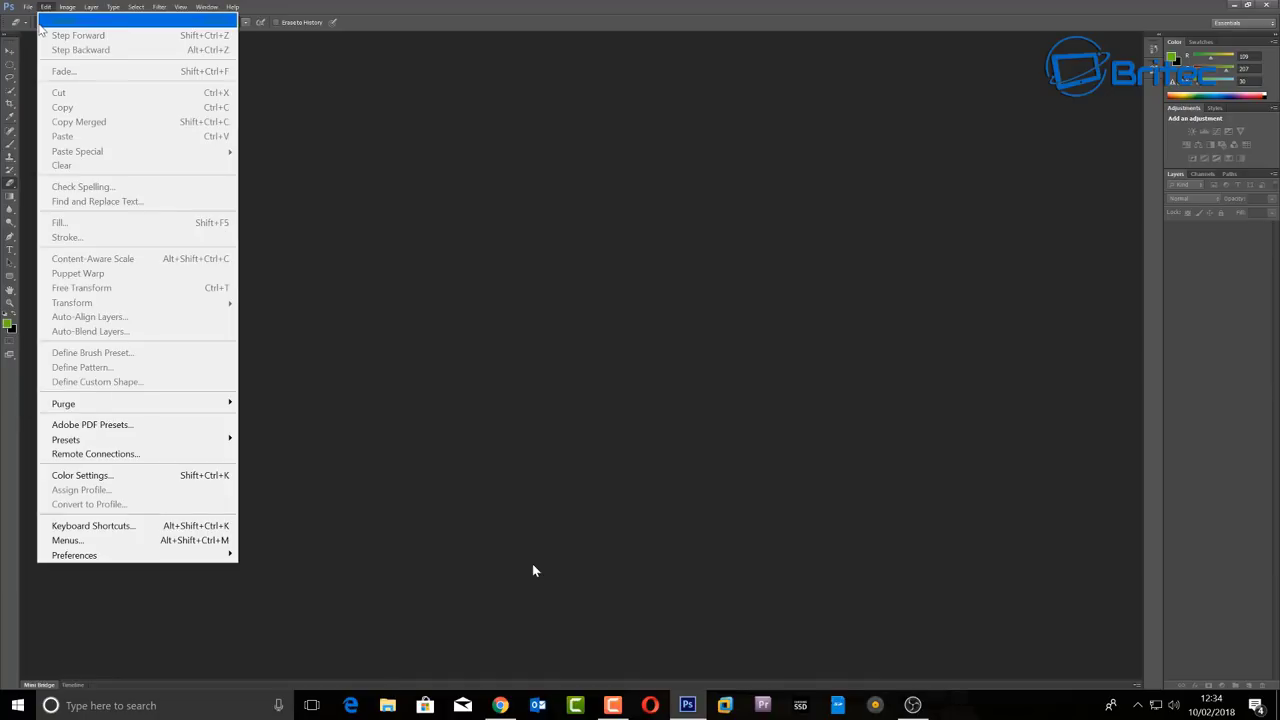
left_click(44, 20)
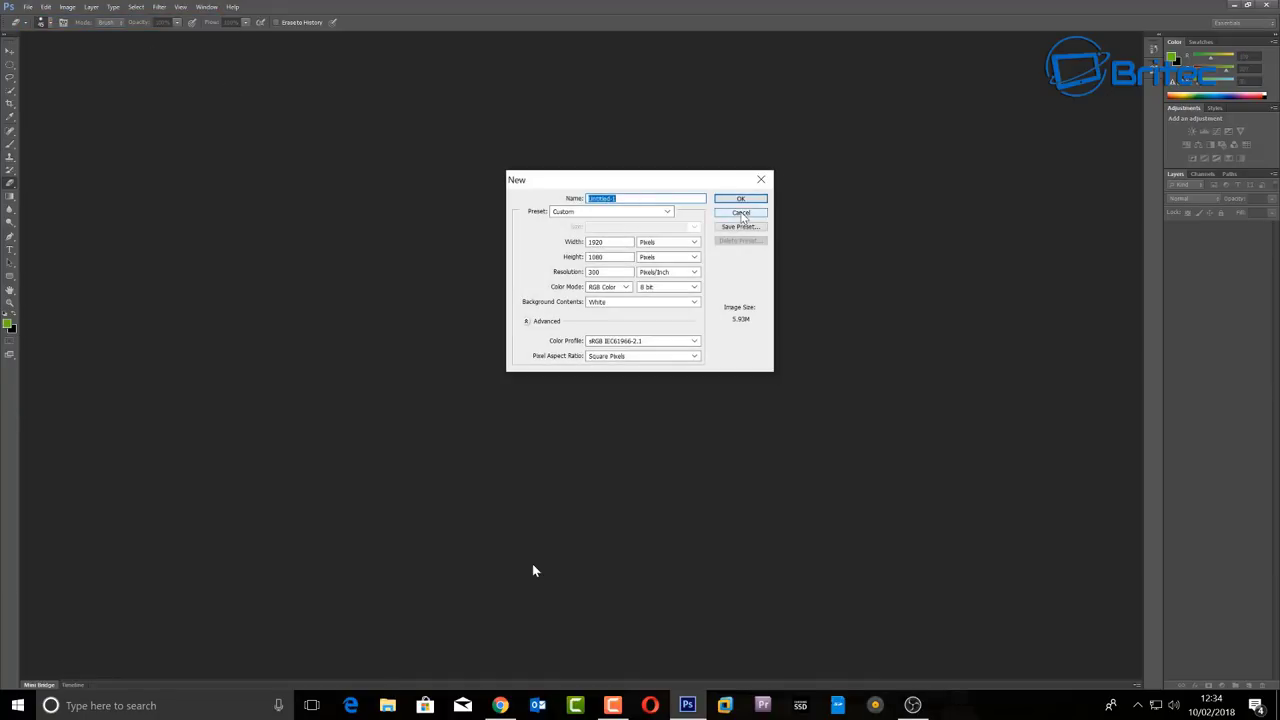
left_click(740, 199)
left_click(1267, 5)
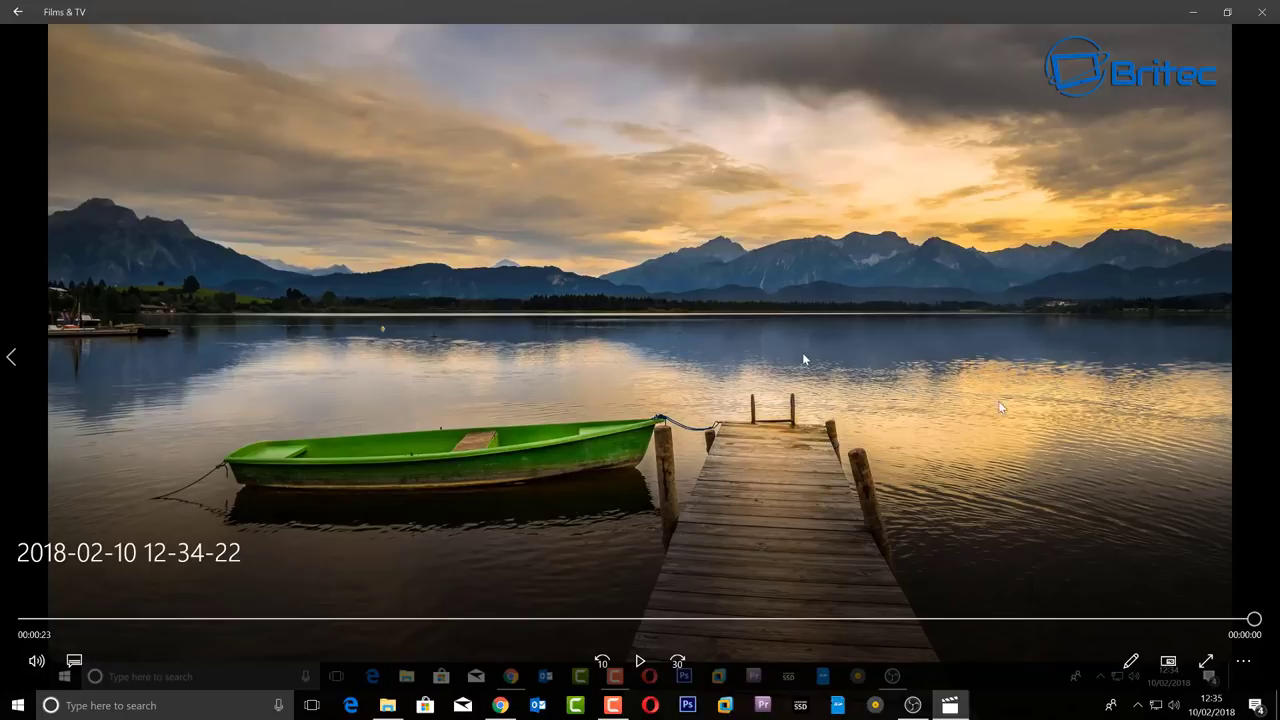
left_click(1262, 12)
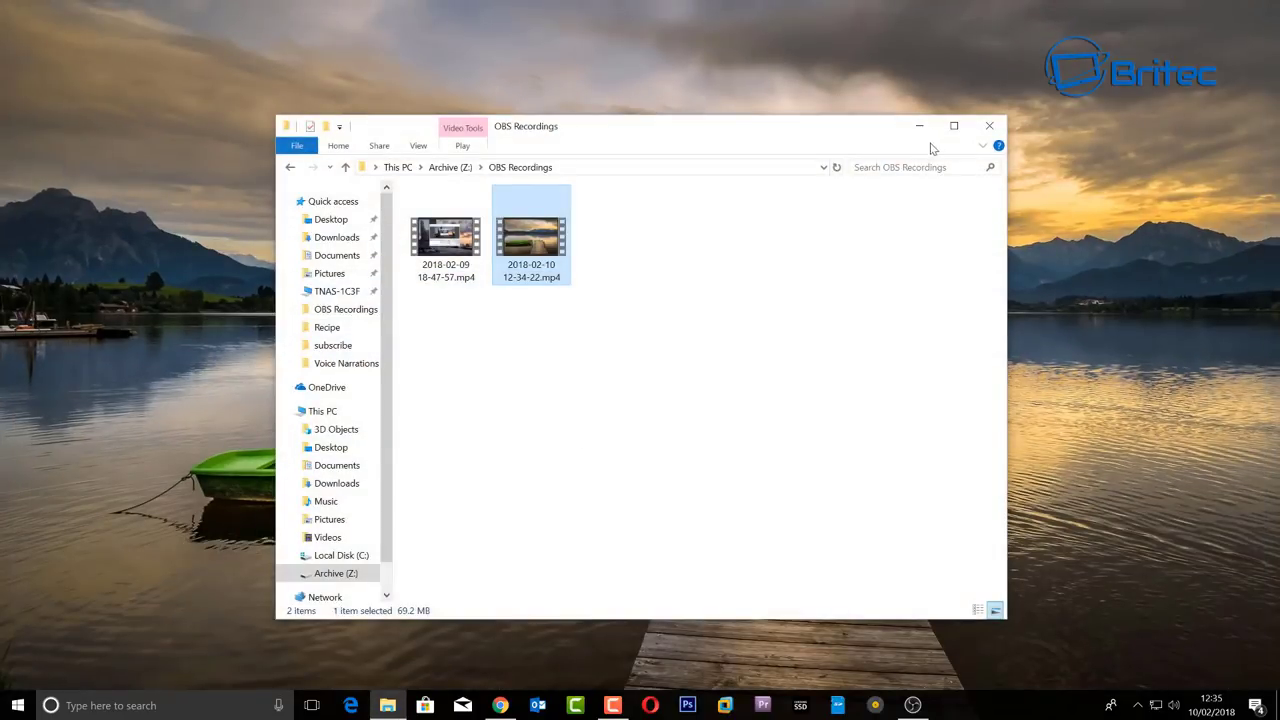
- Close the OBS Recordings File Explorer window
left_click(990, 128)
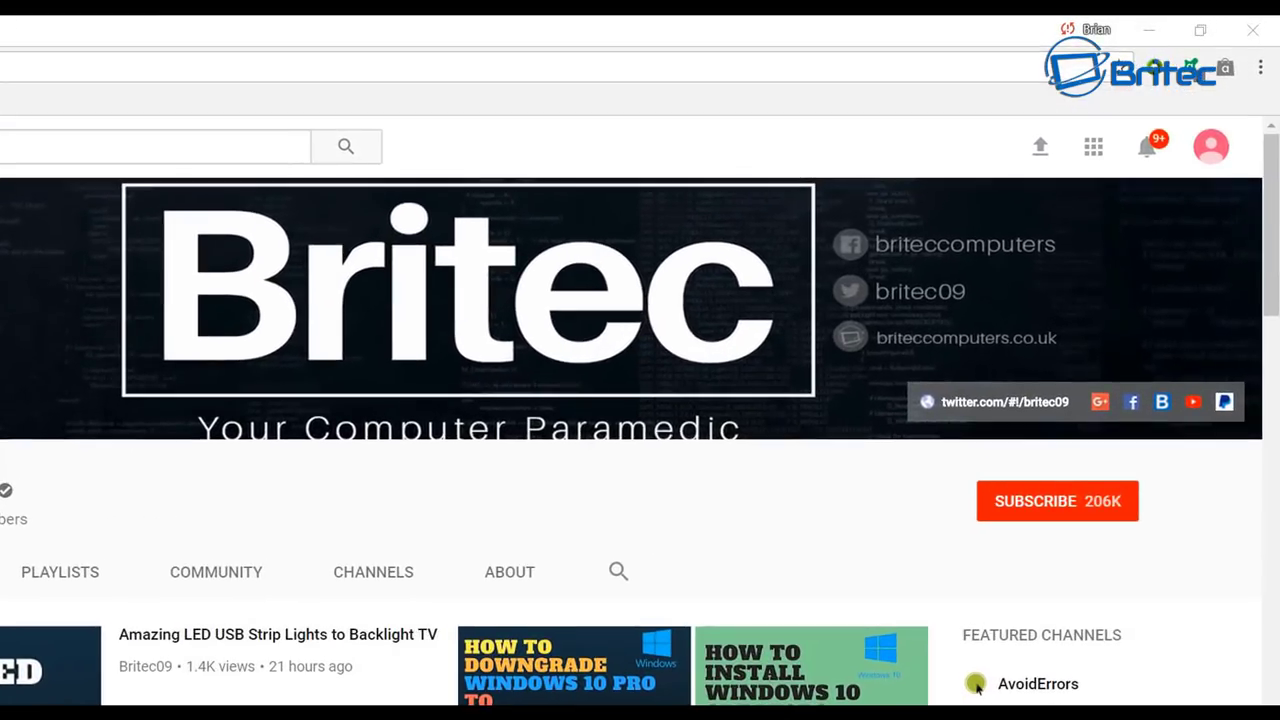
- Subscribe to the Britec09 YouTube channel from its channel page
left_click(1074, 514)
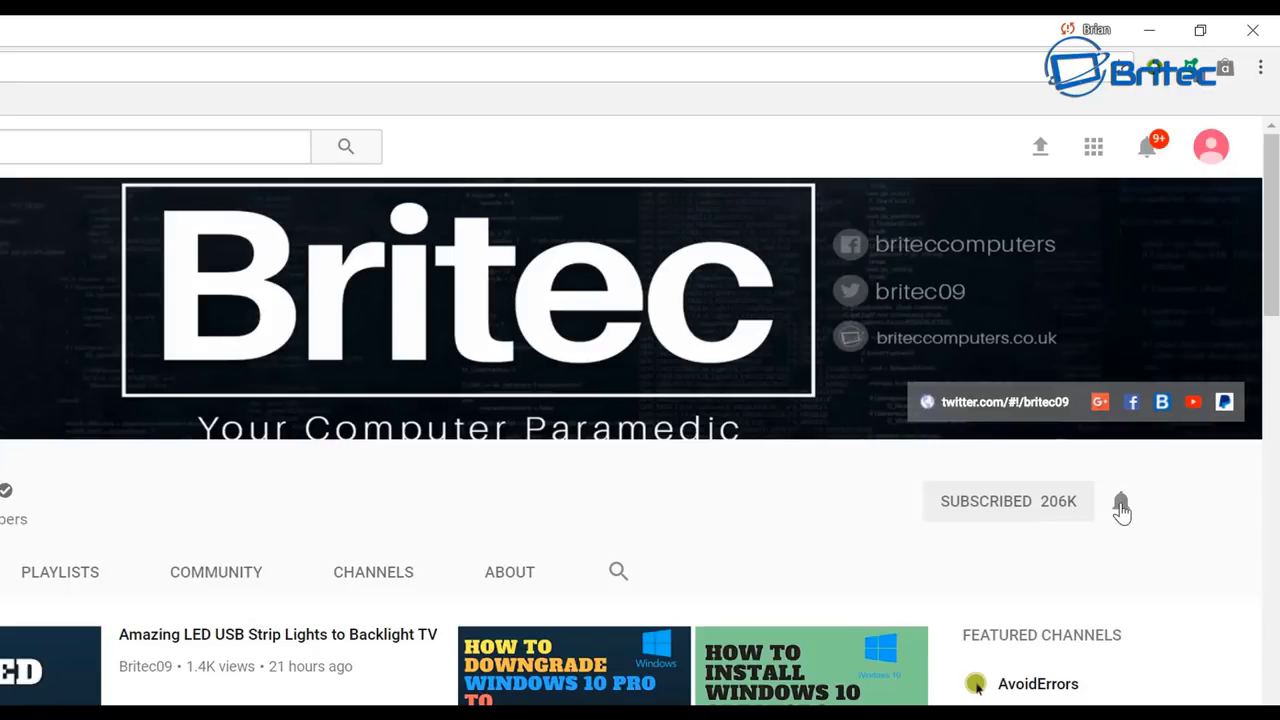